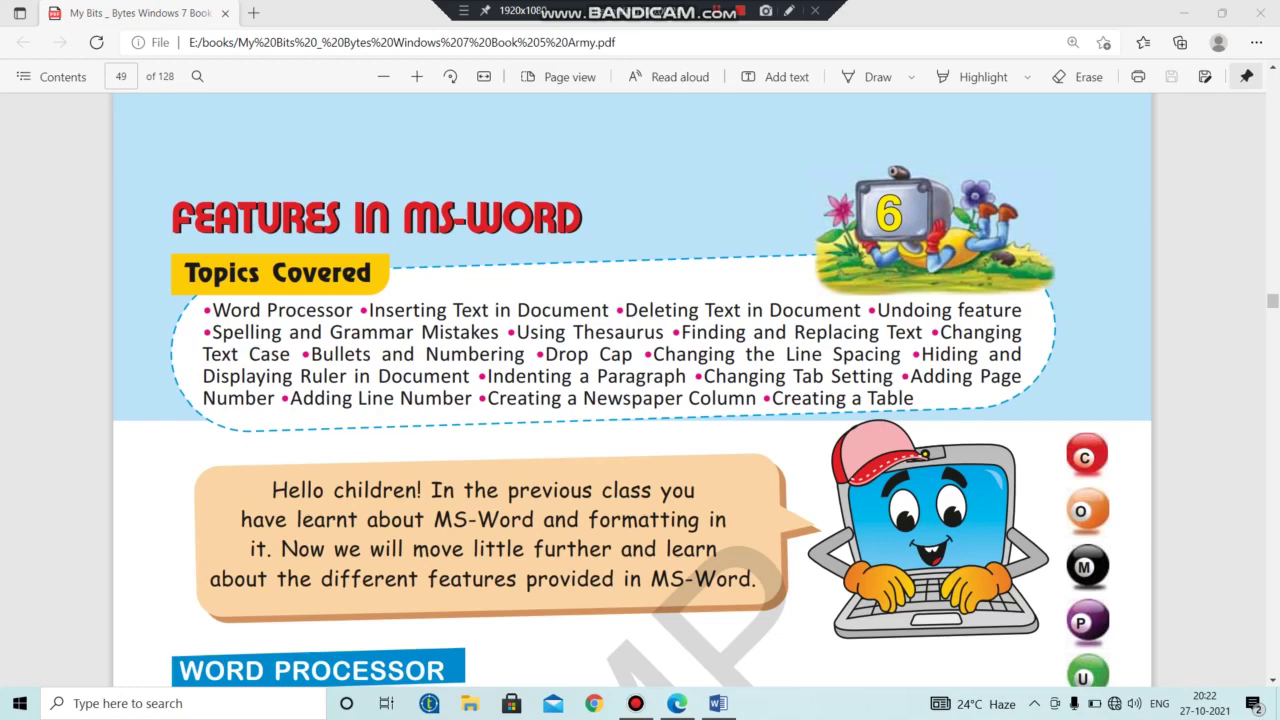
# Read the chapter introduction and the sections on inserting and deleting text in a document on pages 49 and 50.
pyautogui.scroll(-3, 632, 390)
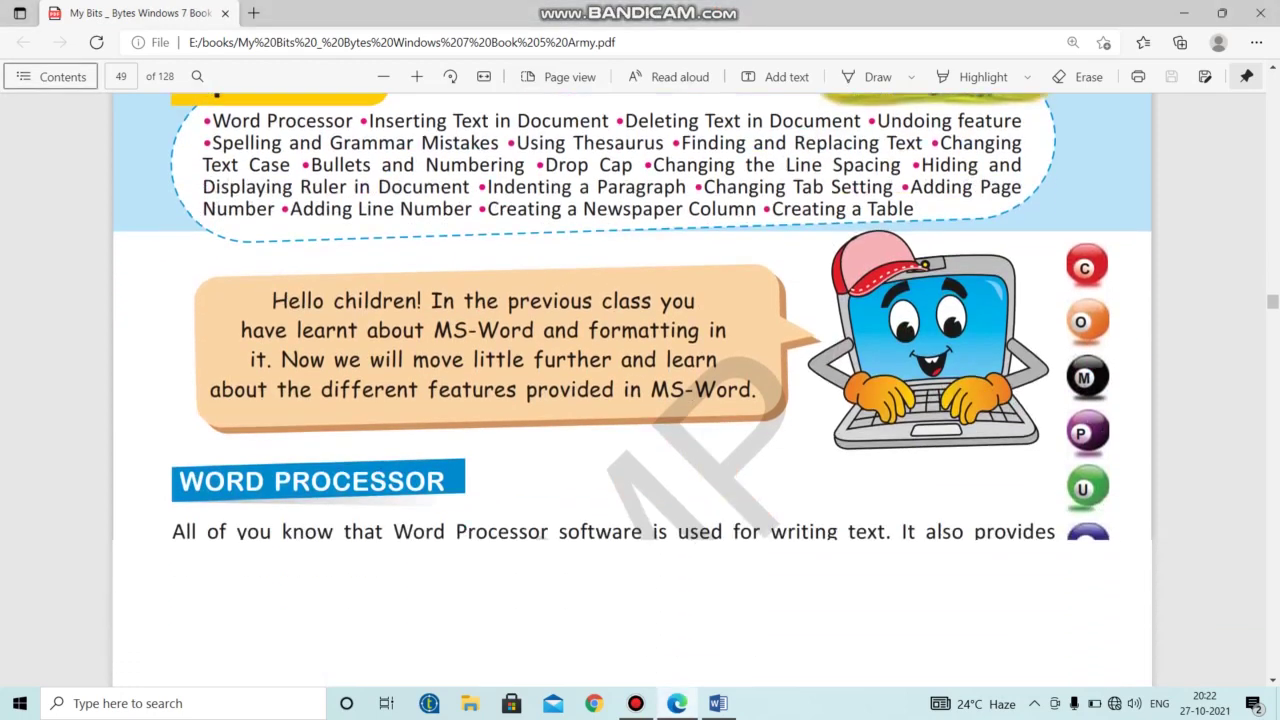
pyautogui.scroll(-2, 632, 390)
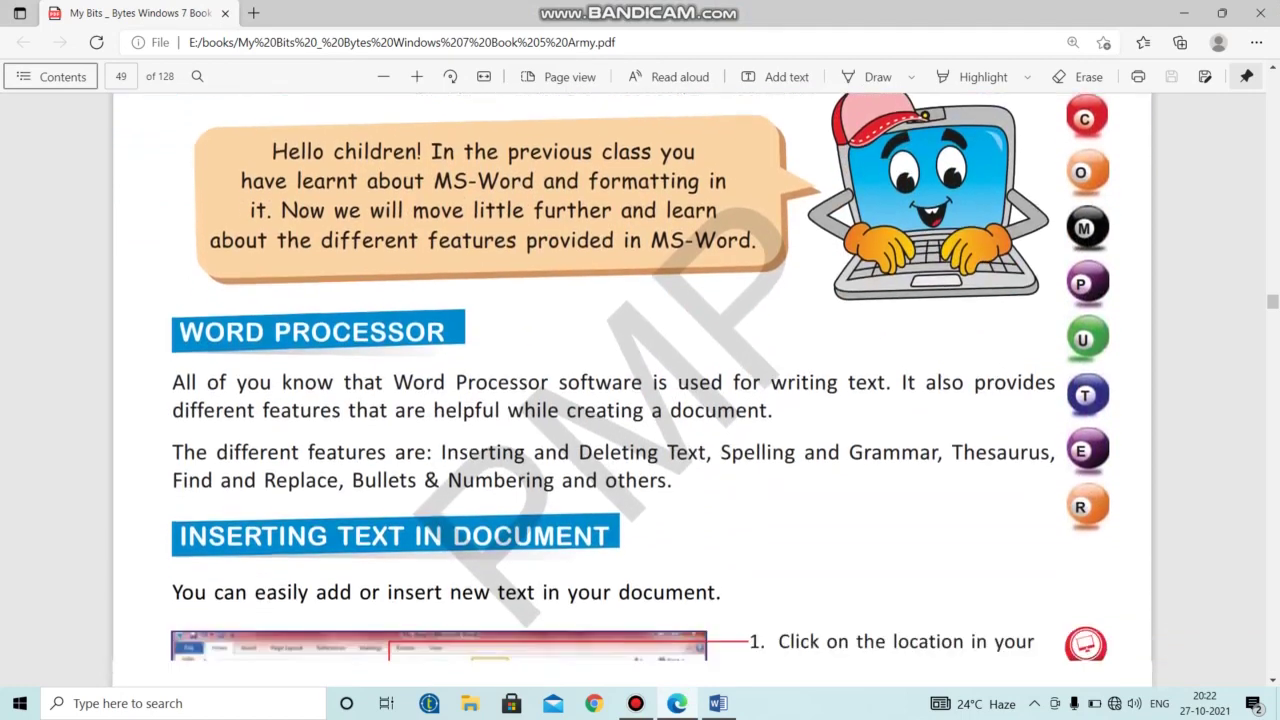
pyautogui.scroll(-2, 632, 390)
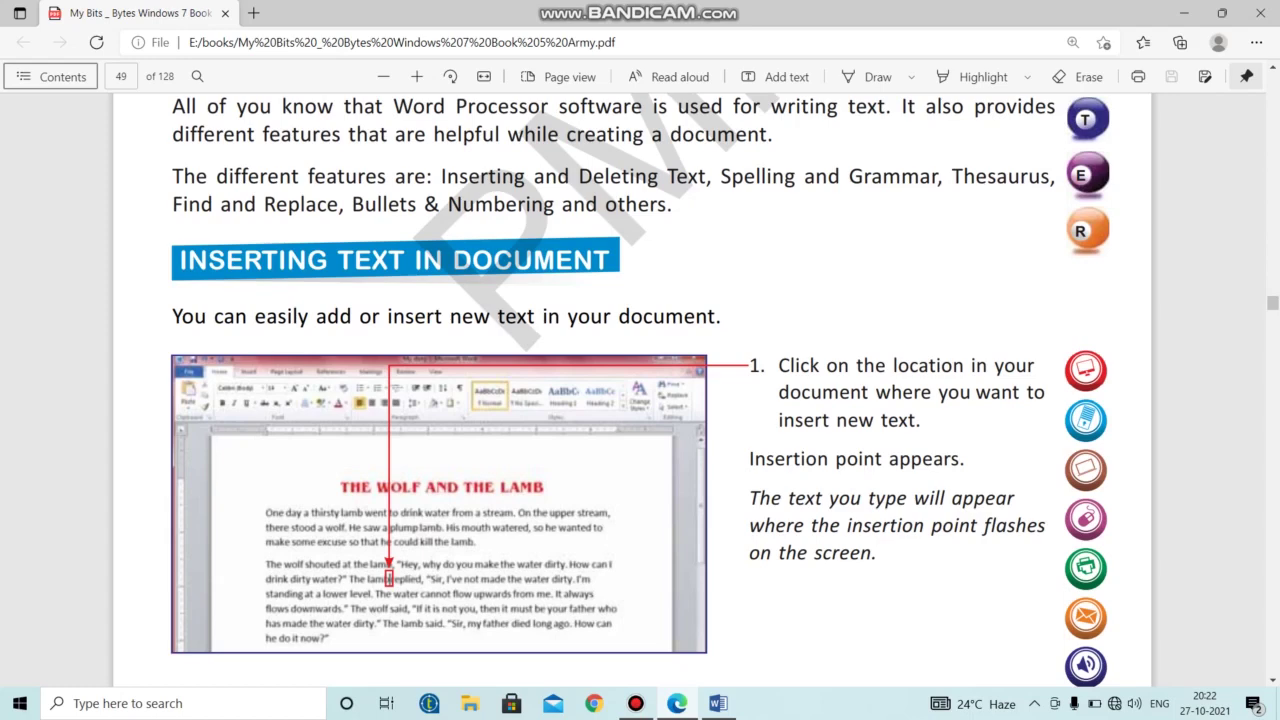
pyautogui.scroll(-3, 632, 390)
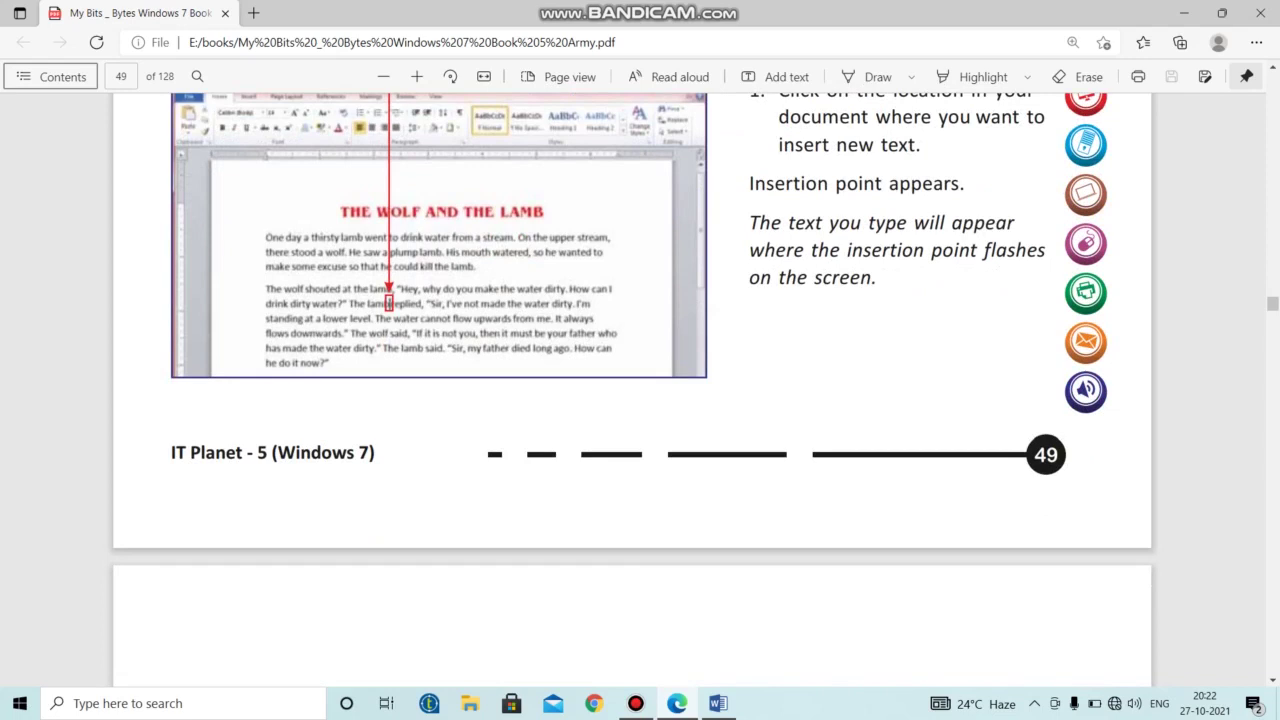
pyautogui.scroll(-7, 632, 390)
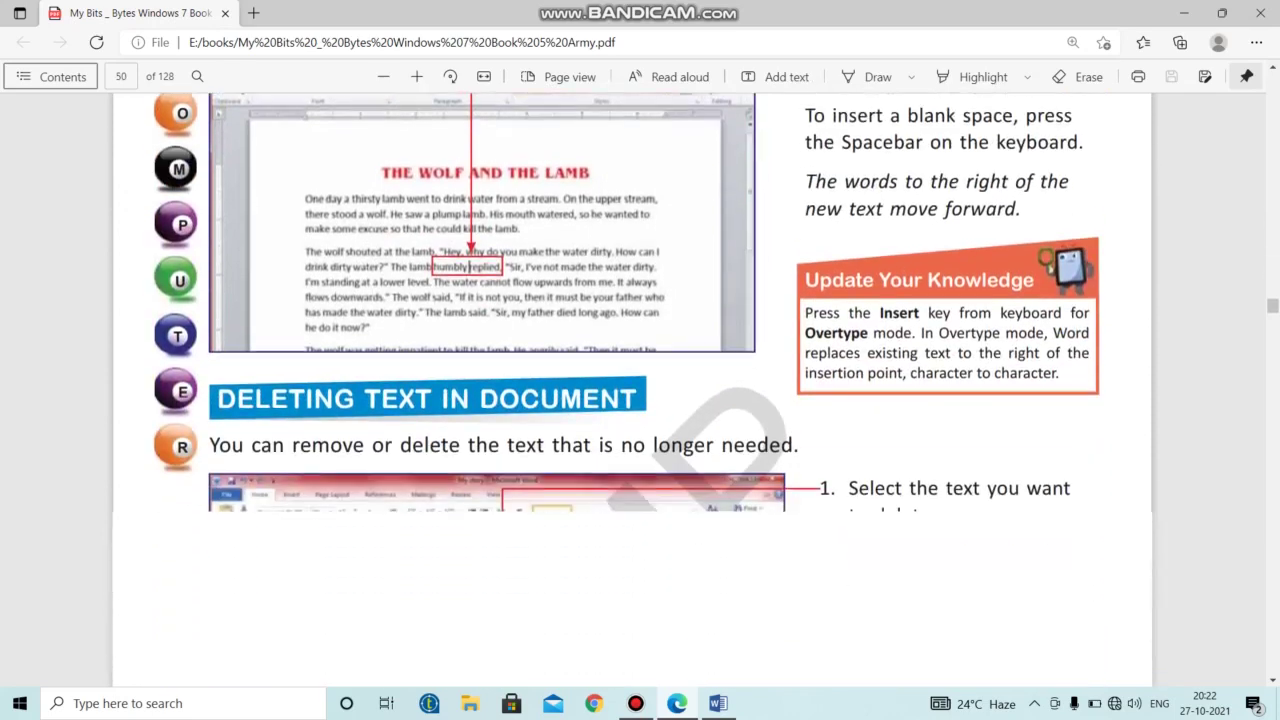
pyautogui.scroll(-2, 632, 390)
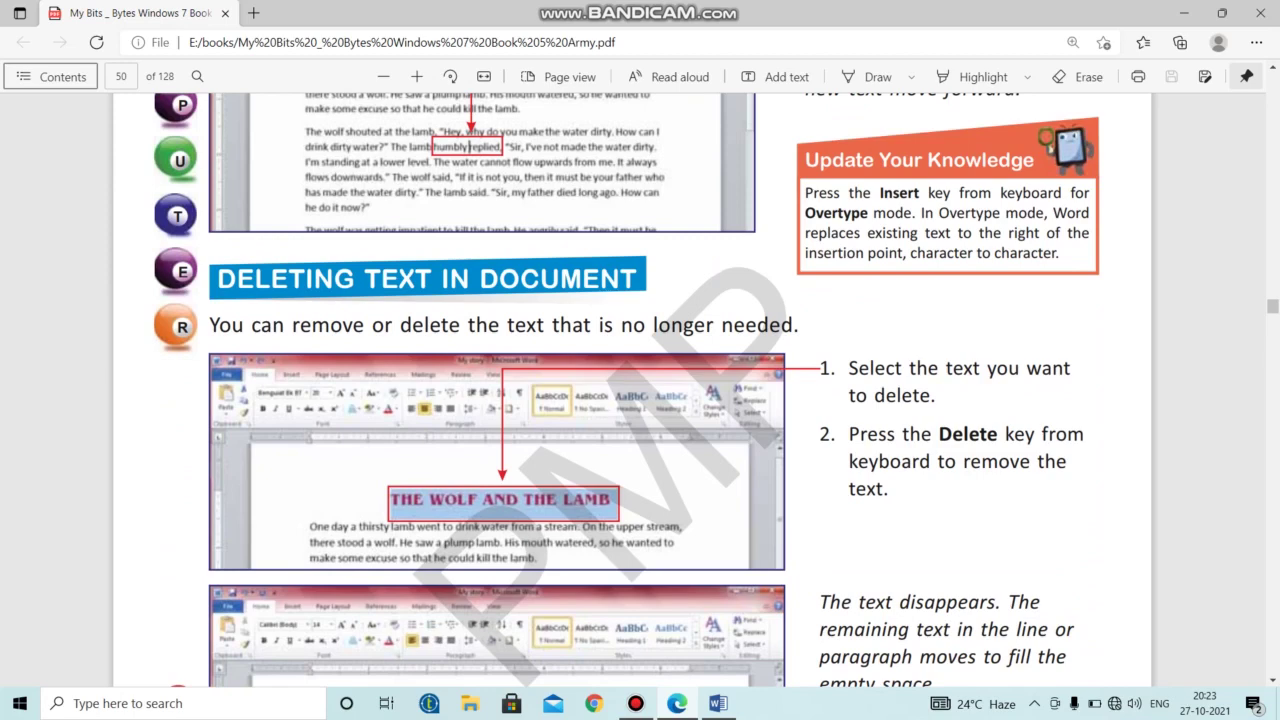
pyautogui.scroll(-5, 650, 390)
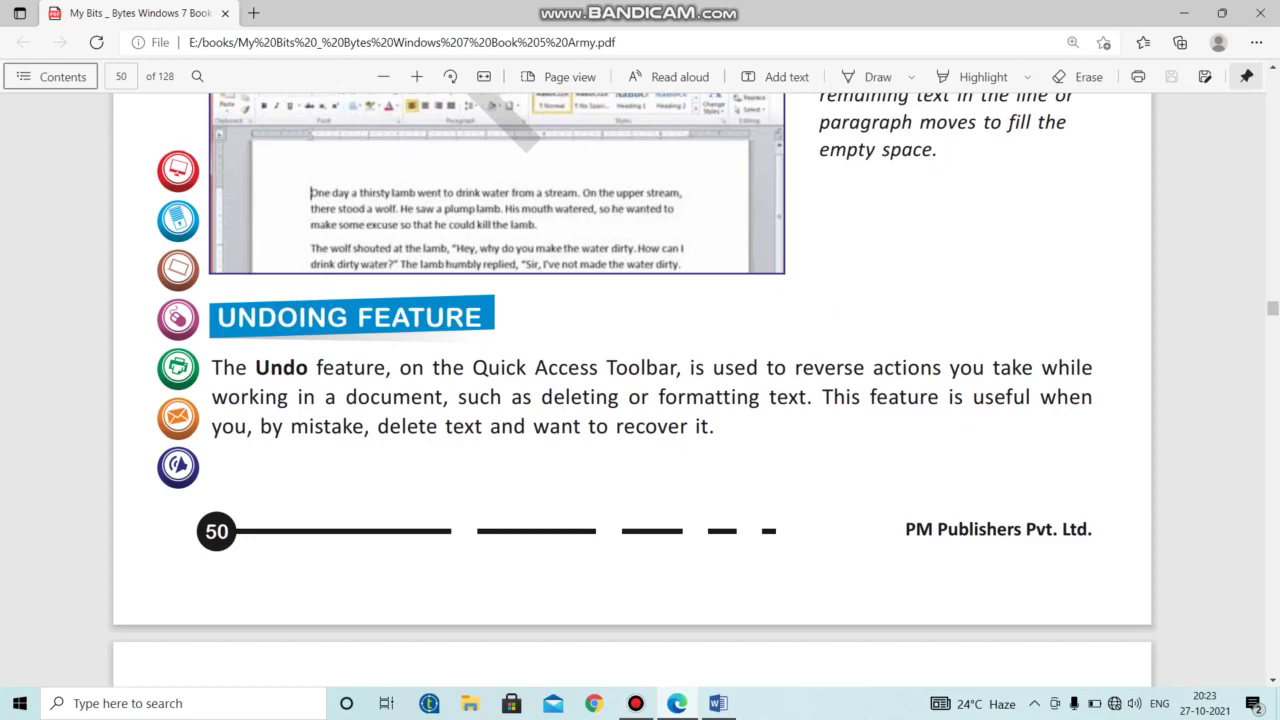
# Read the Spelling and Grammar Mistakes section on pages 51 and 52, including how to correct a mistake from the context menu.
pyautogui.scroll(-6, 632, 368)
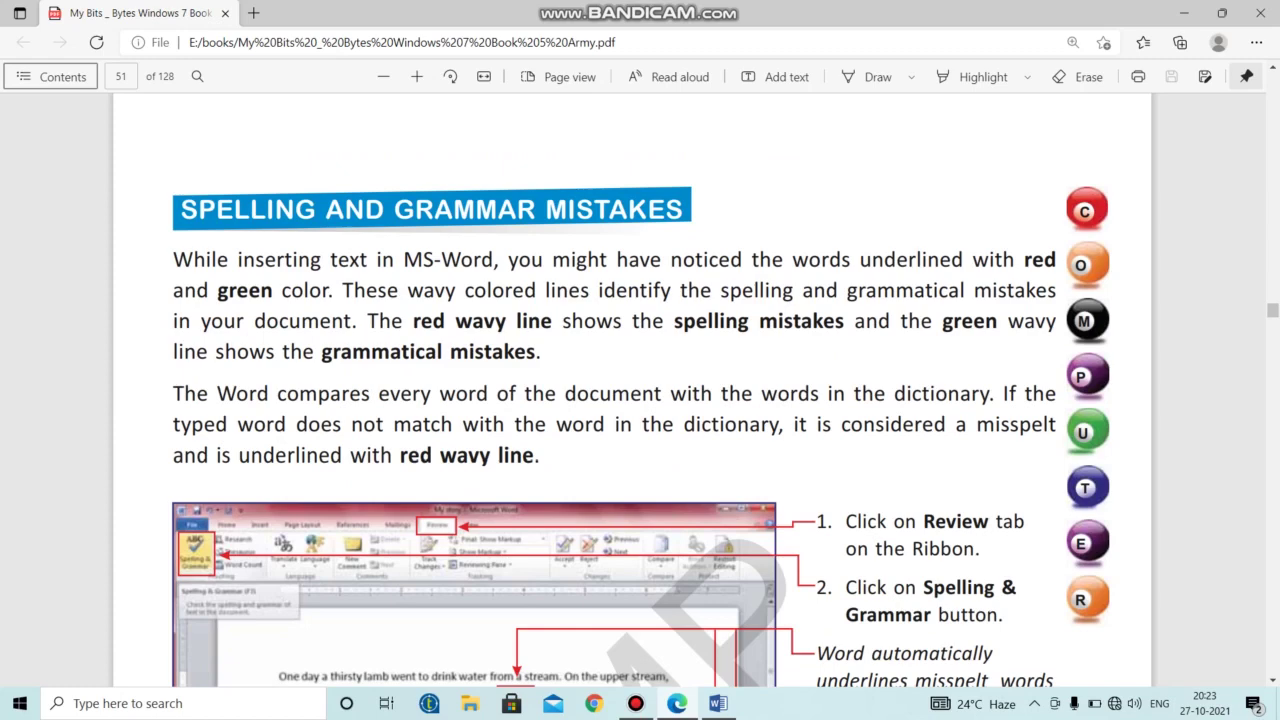
pyautogui.scroll(-3, 632, 390)
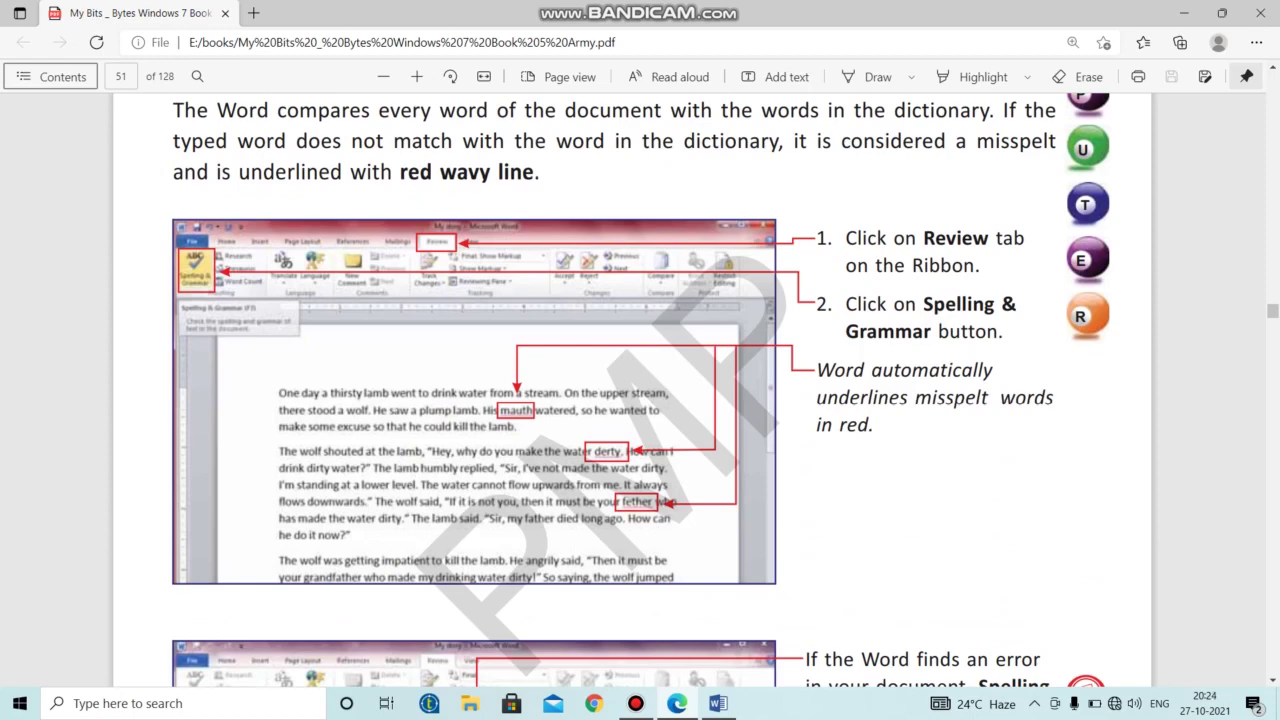
pyautogui.scroll(-5, 640, 390)
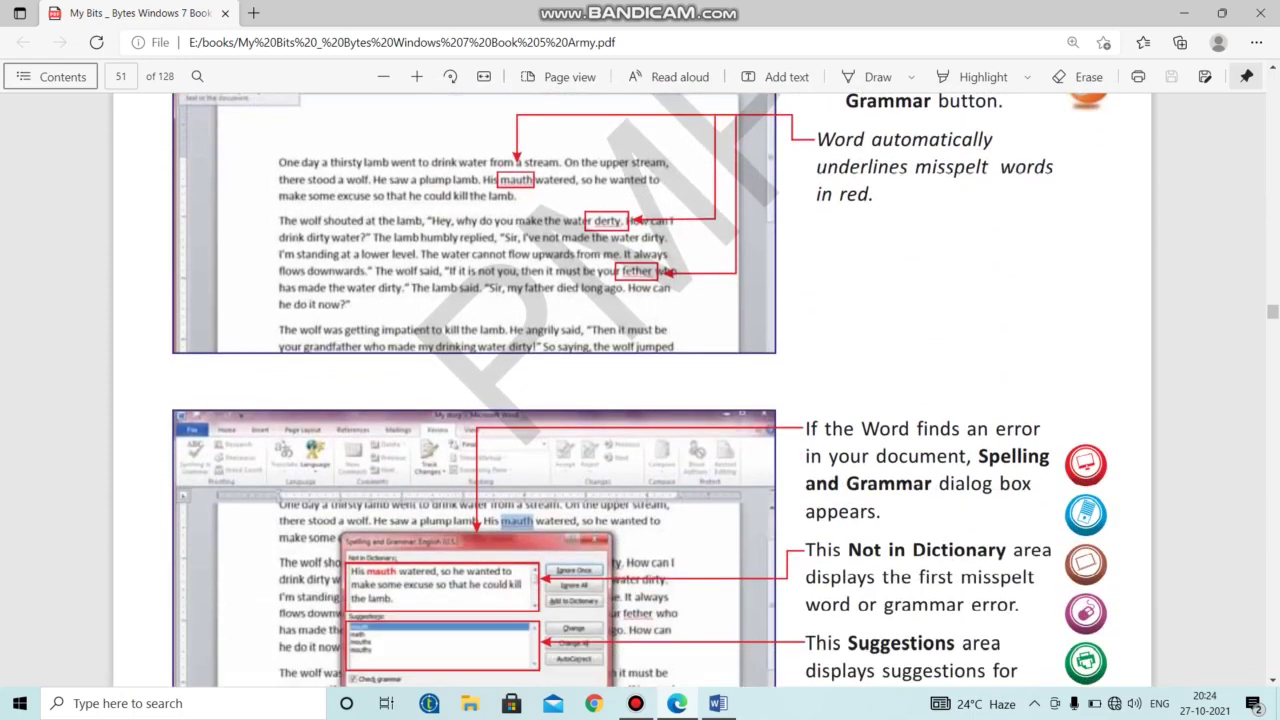
pyautogui.scroll(-5, 640, 390)
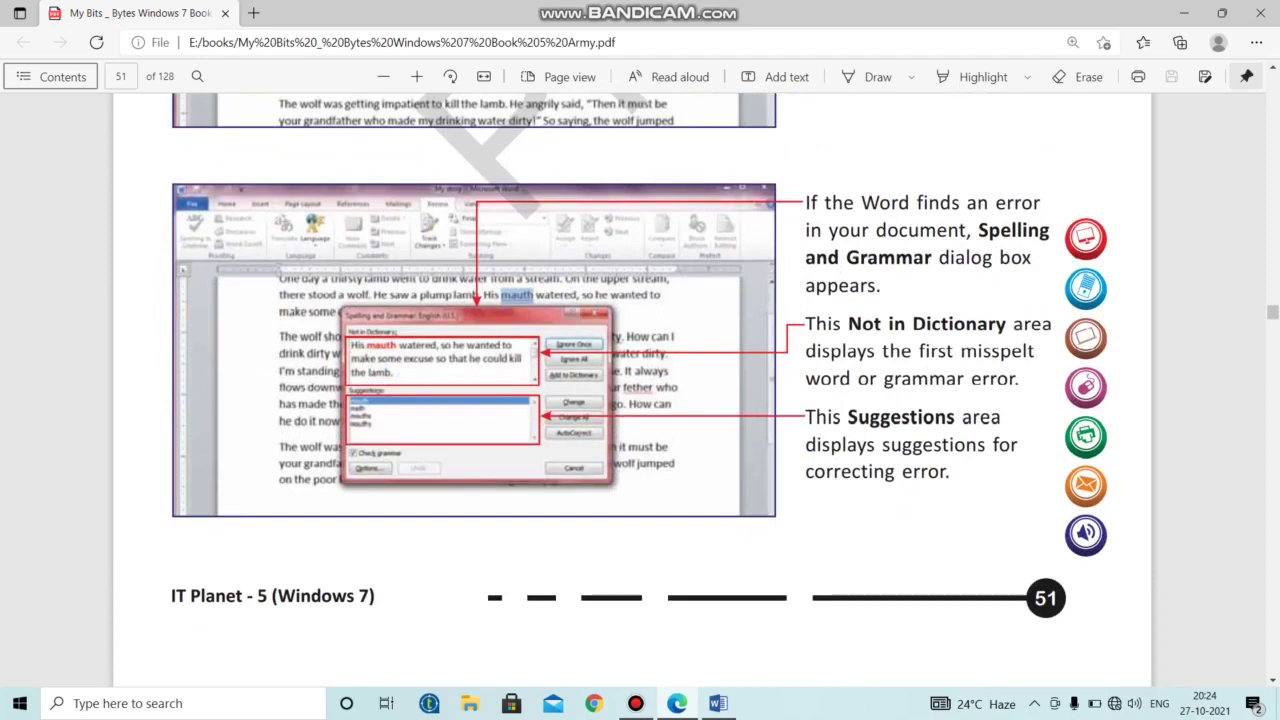
pyautogui.scroll(-9, 640, 390)
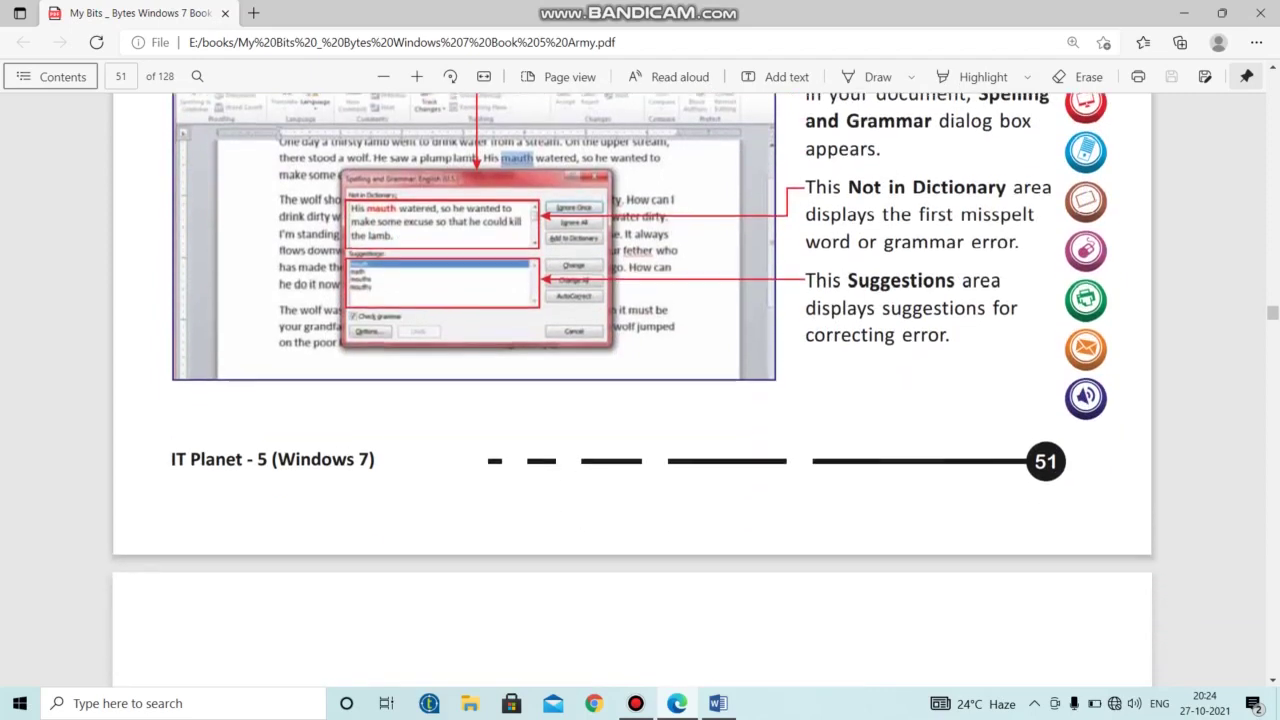
pyautogui.scroll(-3, 640, 390)
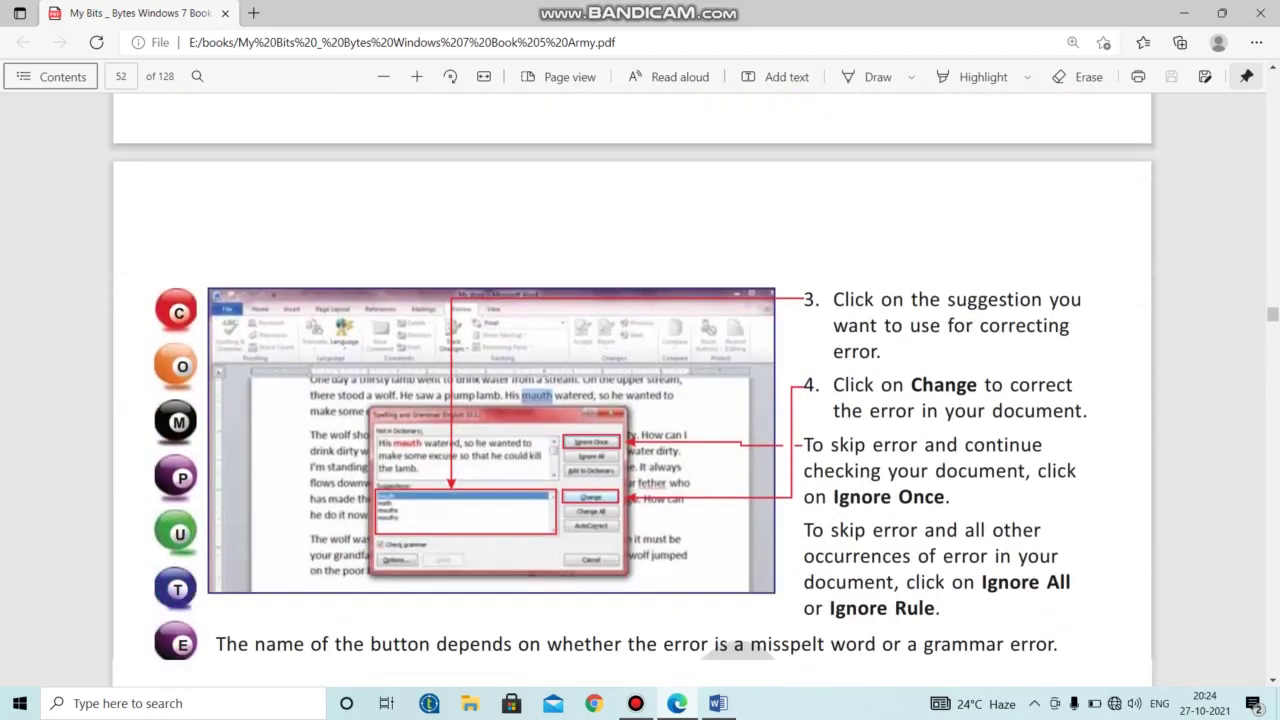
pyautogui.scroll(-3, 640, 390)
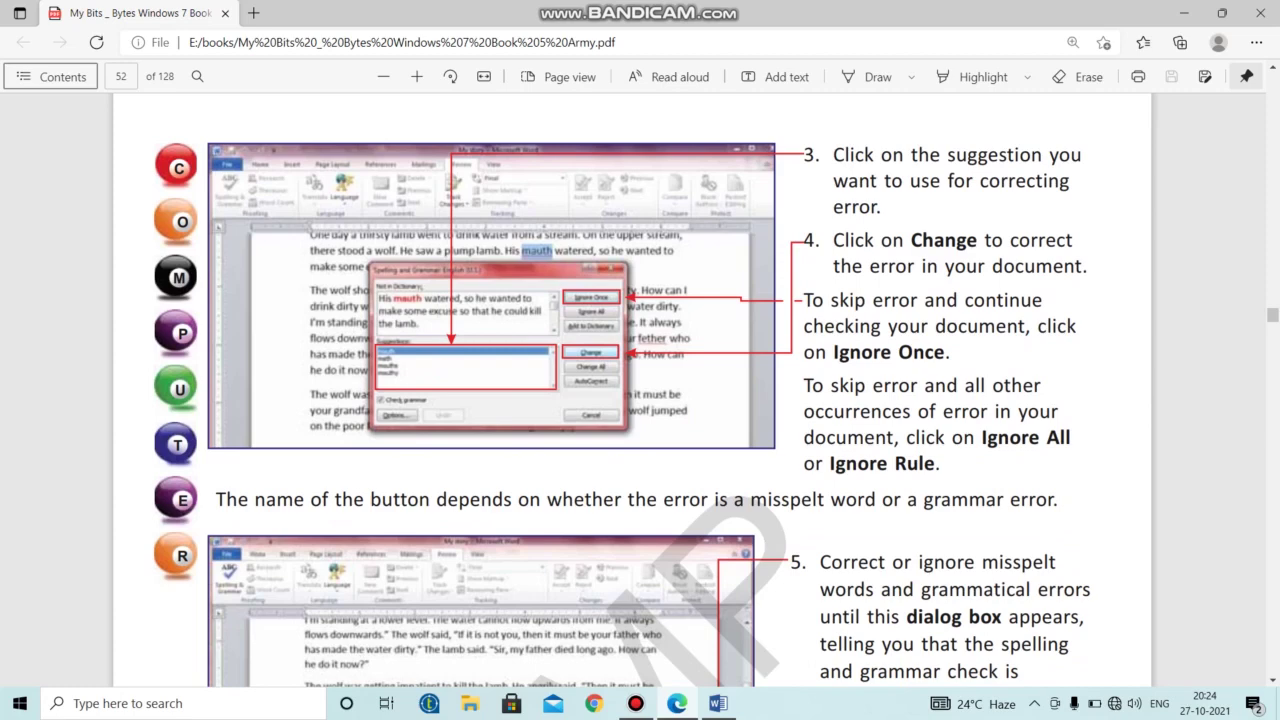
pyautogui.scroll(3, 640, 390)
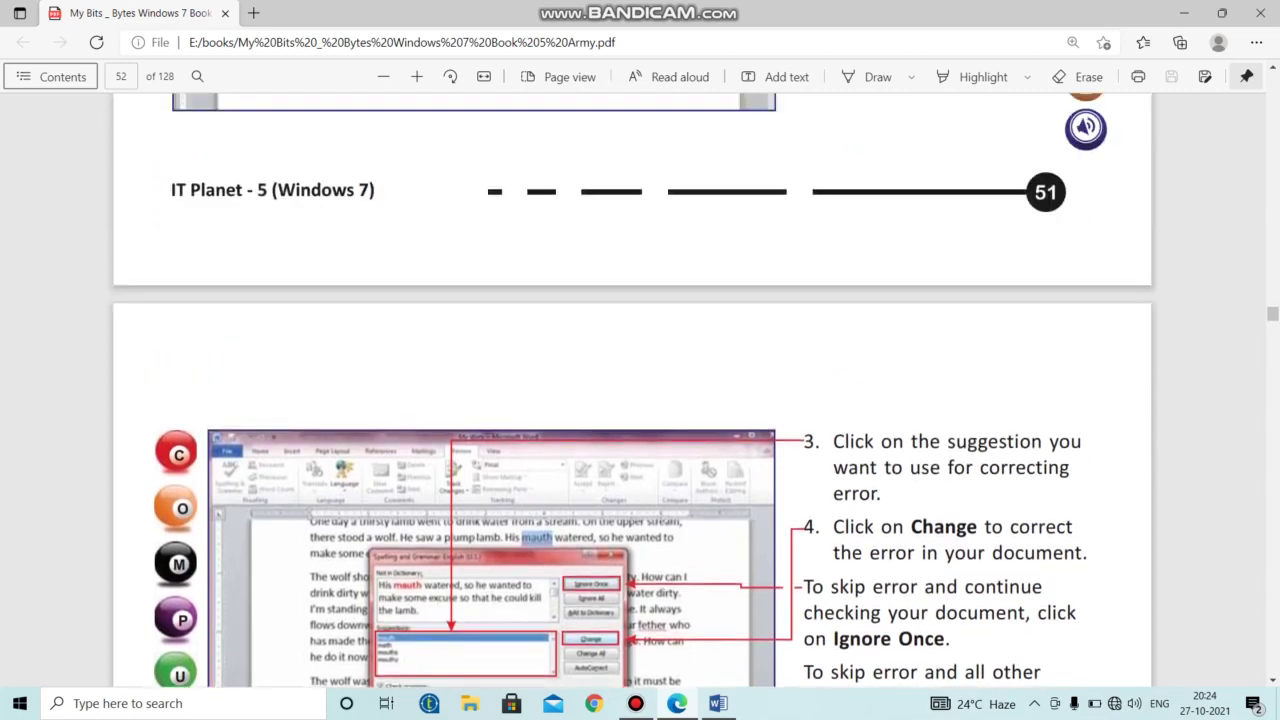
pyautogui.scroll(-2, 640, 390)
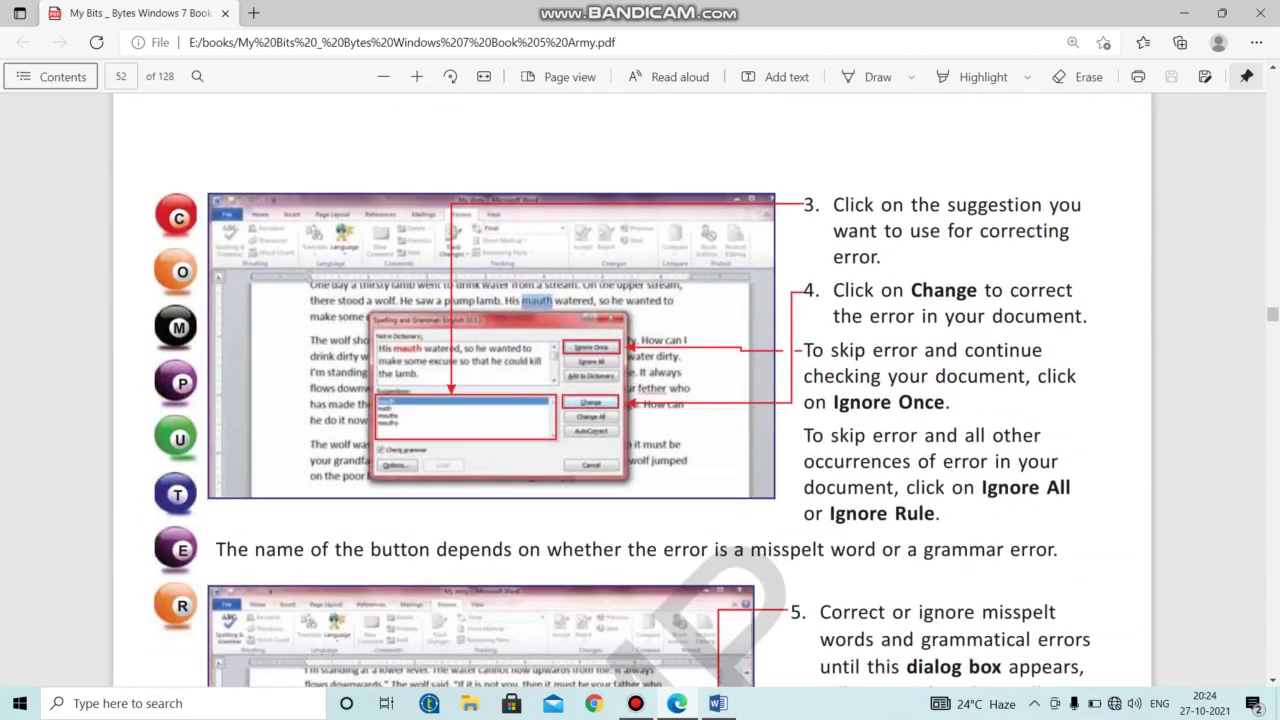
pyautogui.scroll(8, 640, 390)
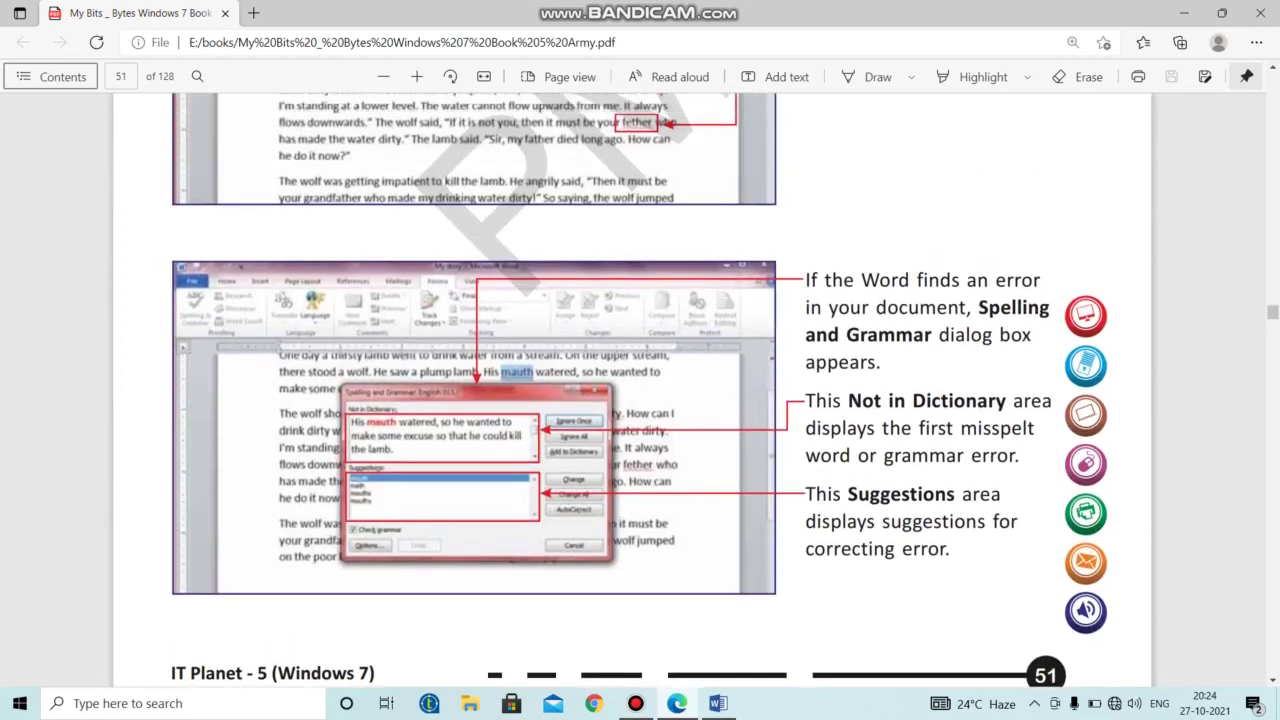
pyautogui.scroll(-10, 640, 390)
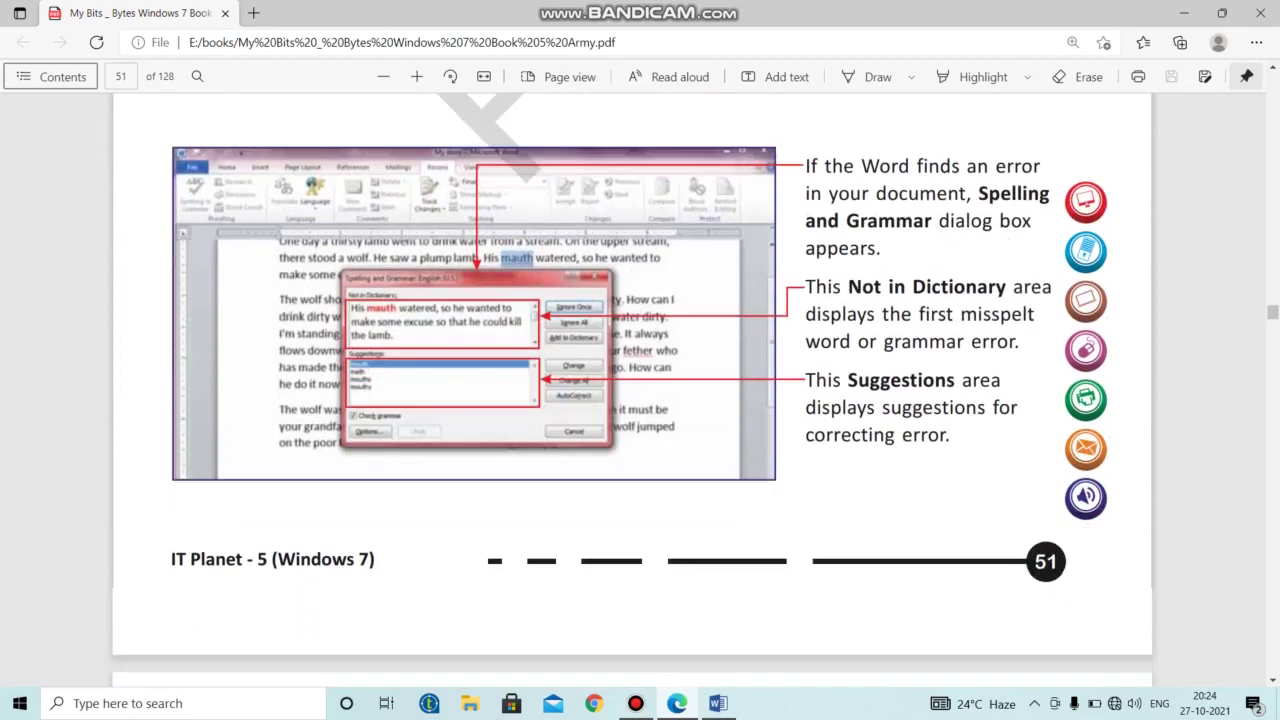
pyautogui.scroll(-12, 640, 390)
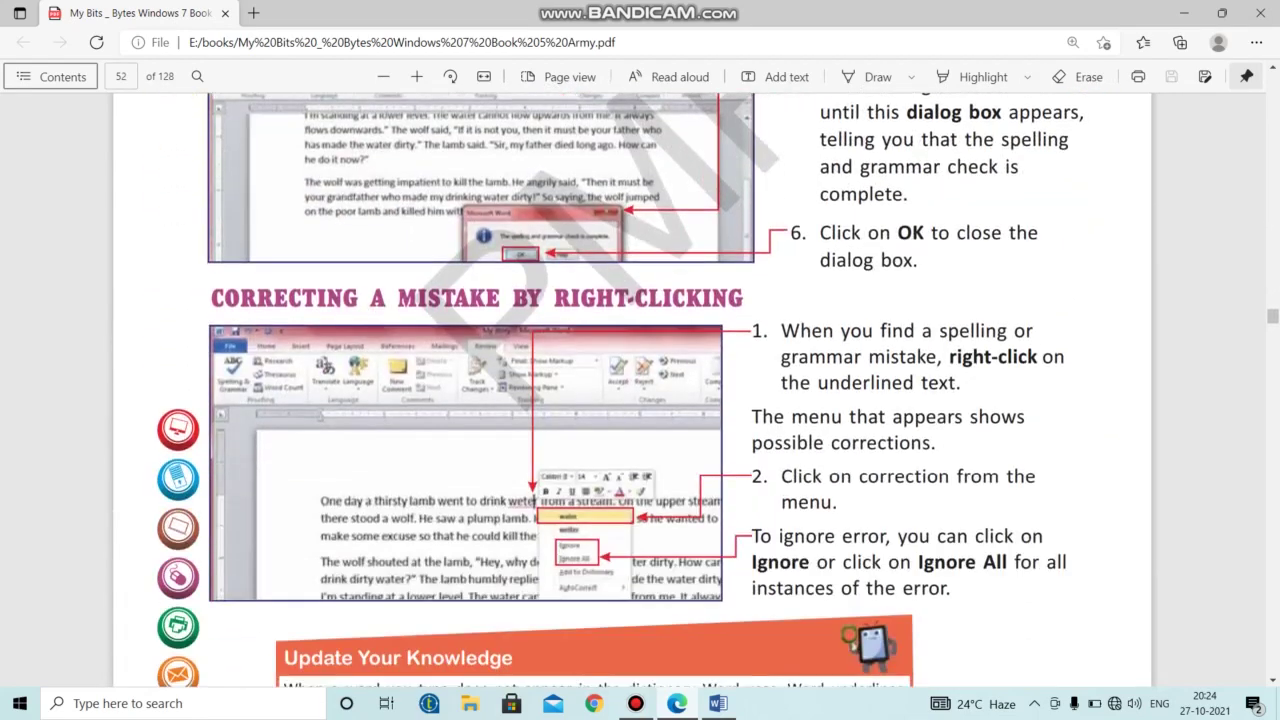
pyautogui.scroll(-5, 640, 390)
pyautogui.scroll(4, 640, 390)
pyautogui.scroll(-1, 640, 390)
# Read the Using Thesaurus section on page 53 and continue to Finding and Replacing Text on page 54.
pyautogui.scroll(-5, 640, 390)
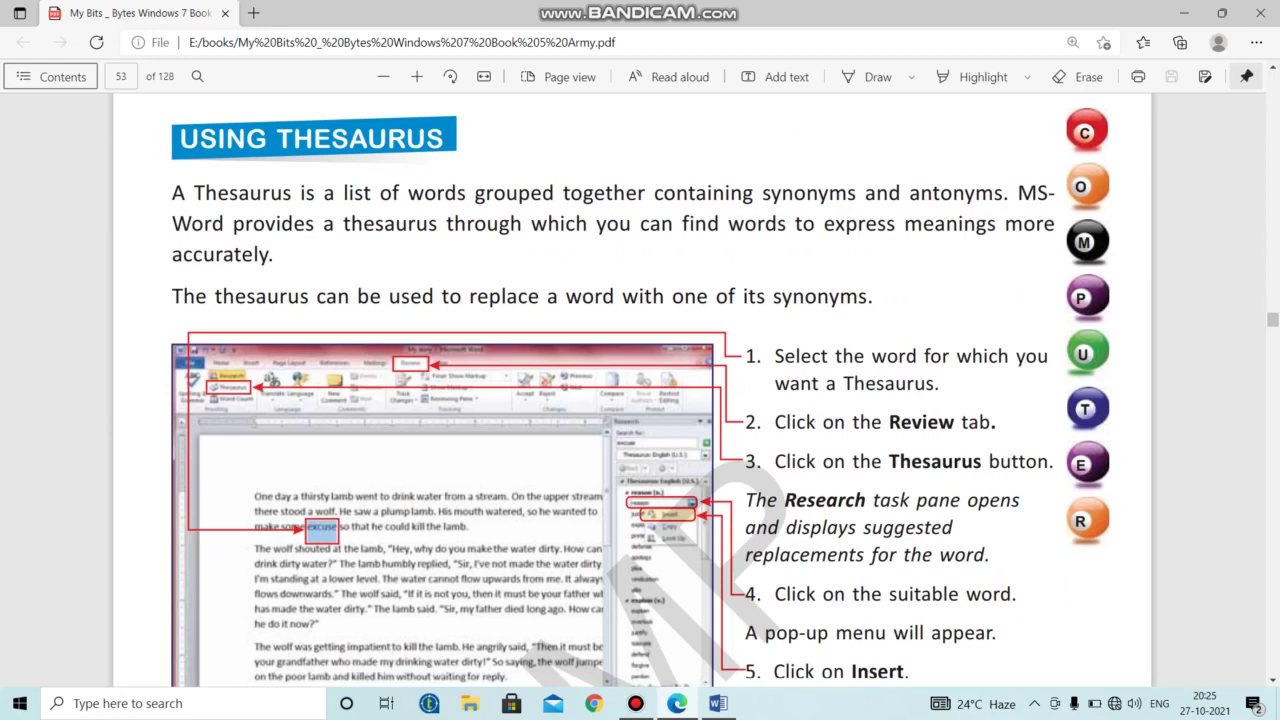
pyautogui.scroll(-9, 632, 383)
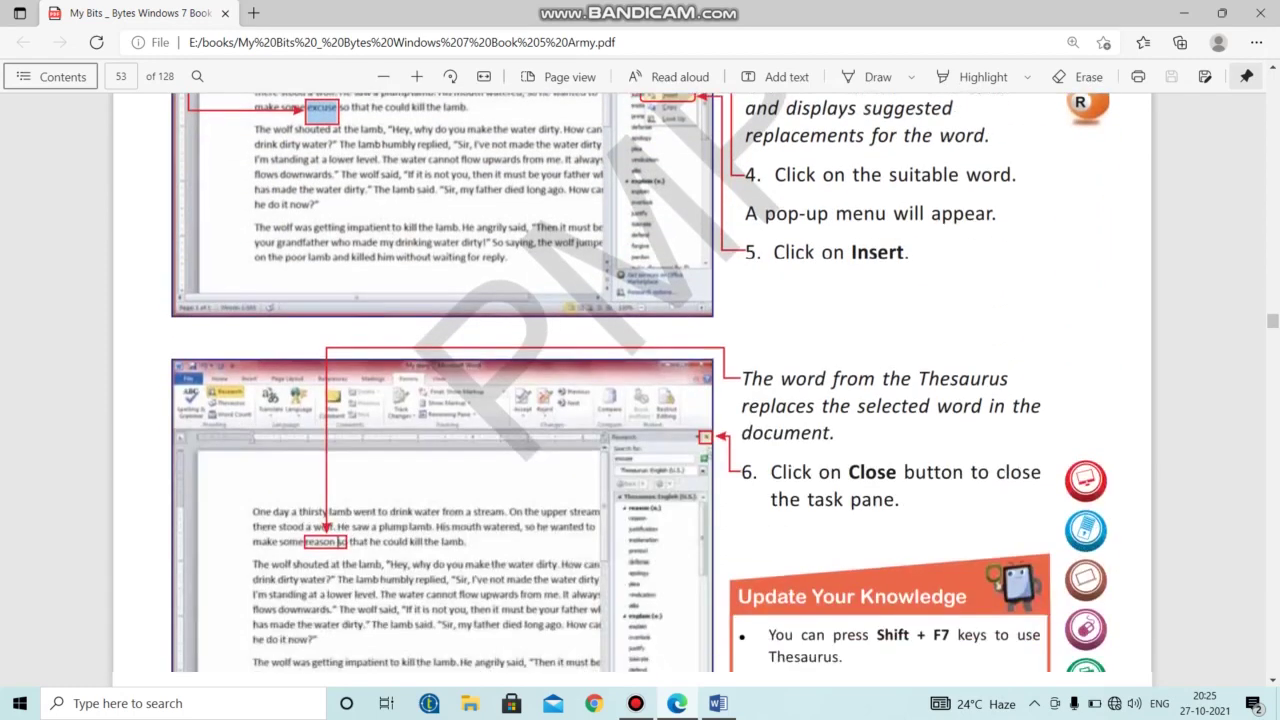
pyautogui.scroll(-4, 632, 383)
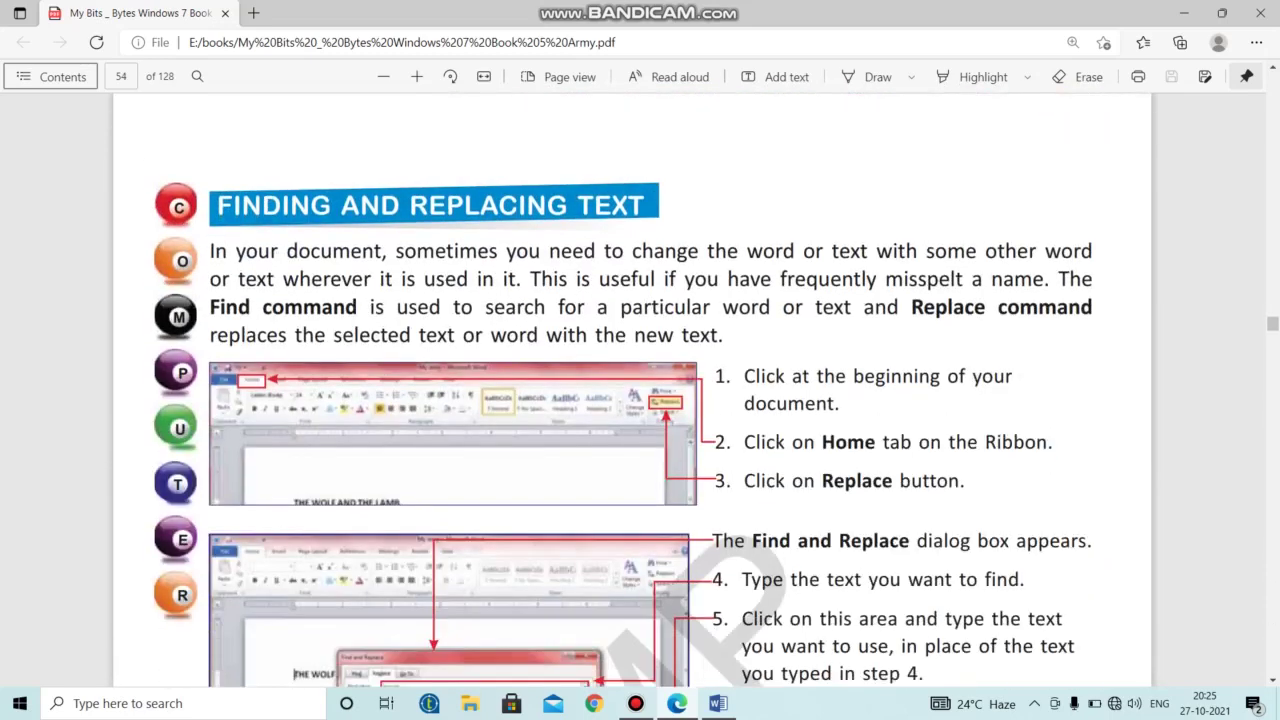
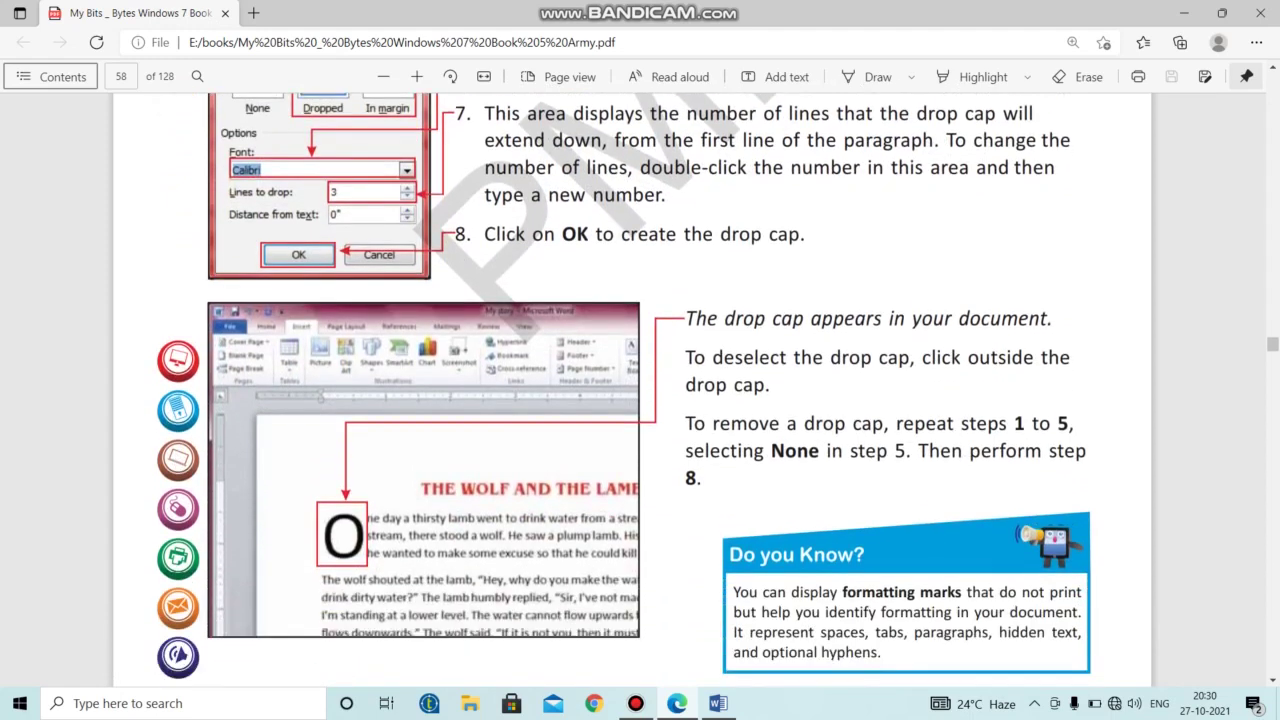
# Return to the start of the Drop Cap section on page 58, and switch to Word to close the open document without saving.
pyautogui.scroll(10, 632, 390)
pyautogui.scroll(-2, 632, 390)
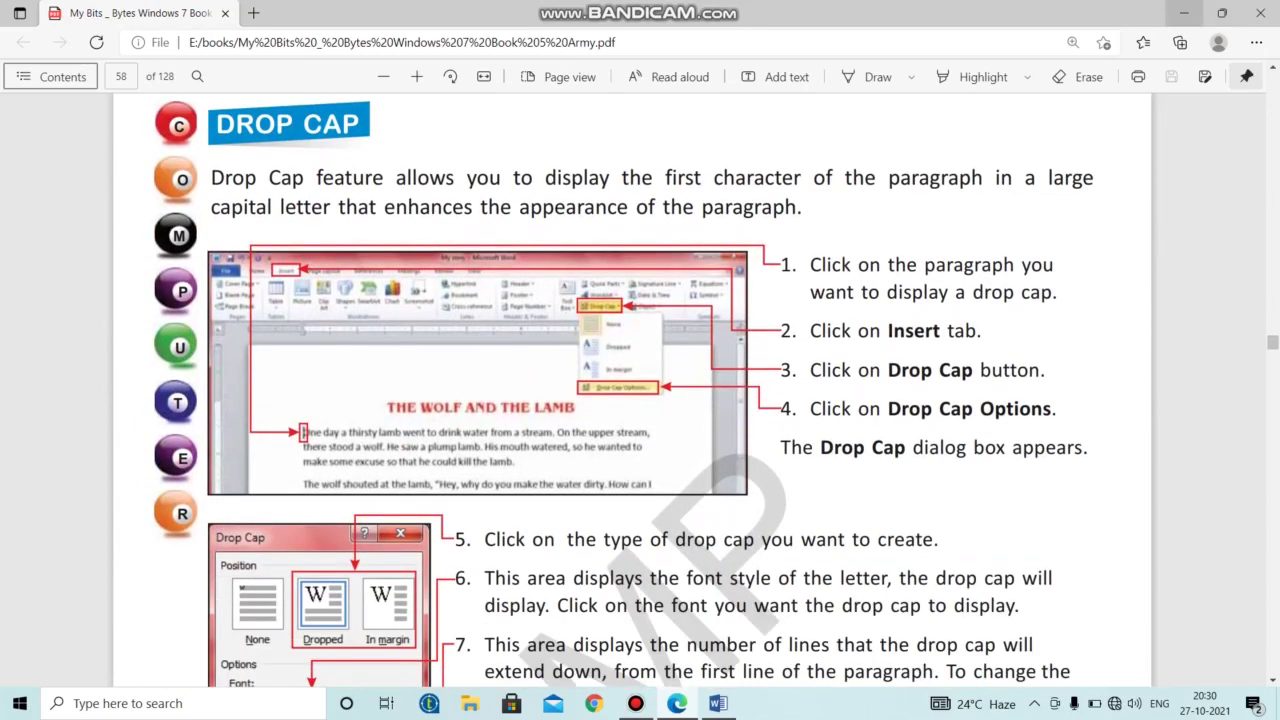
pyautogui.click(1183, 13)
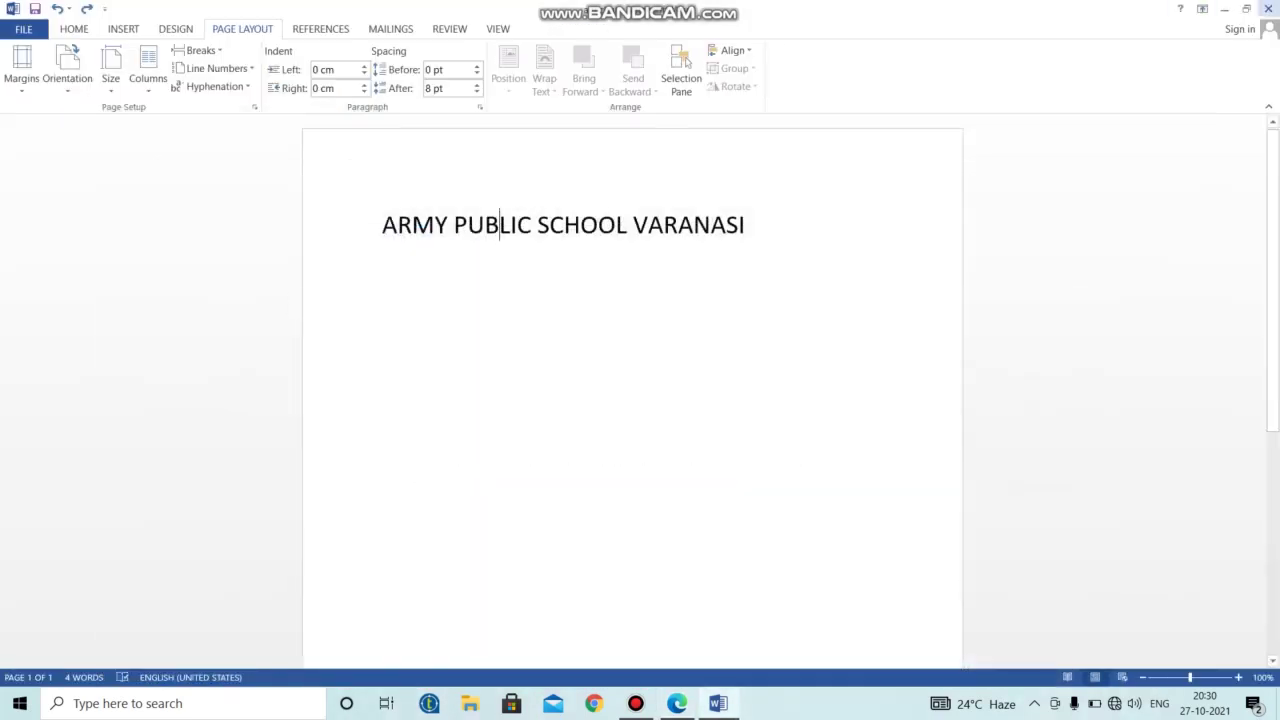
pyautogui.click(1268, 8)
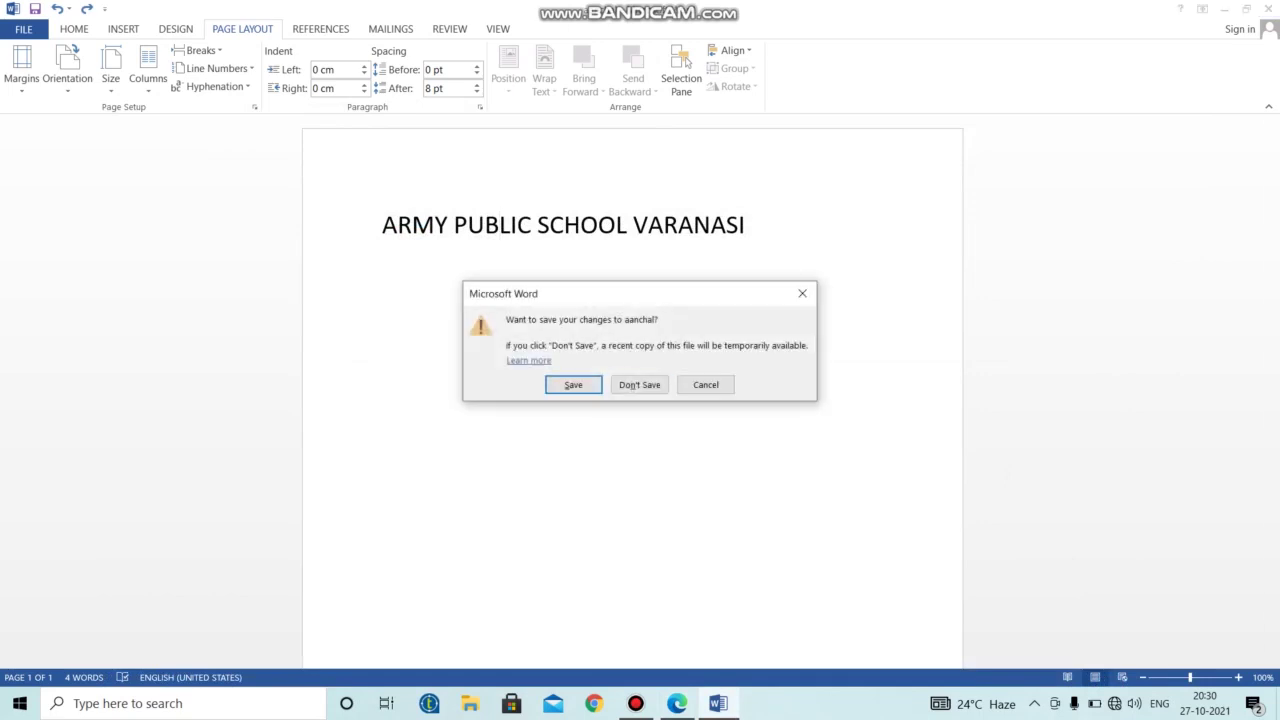
pyautogui.click(639, 384)
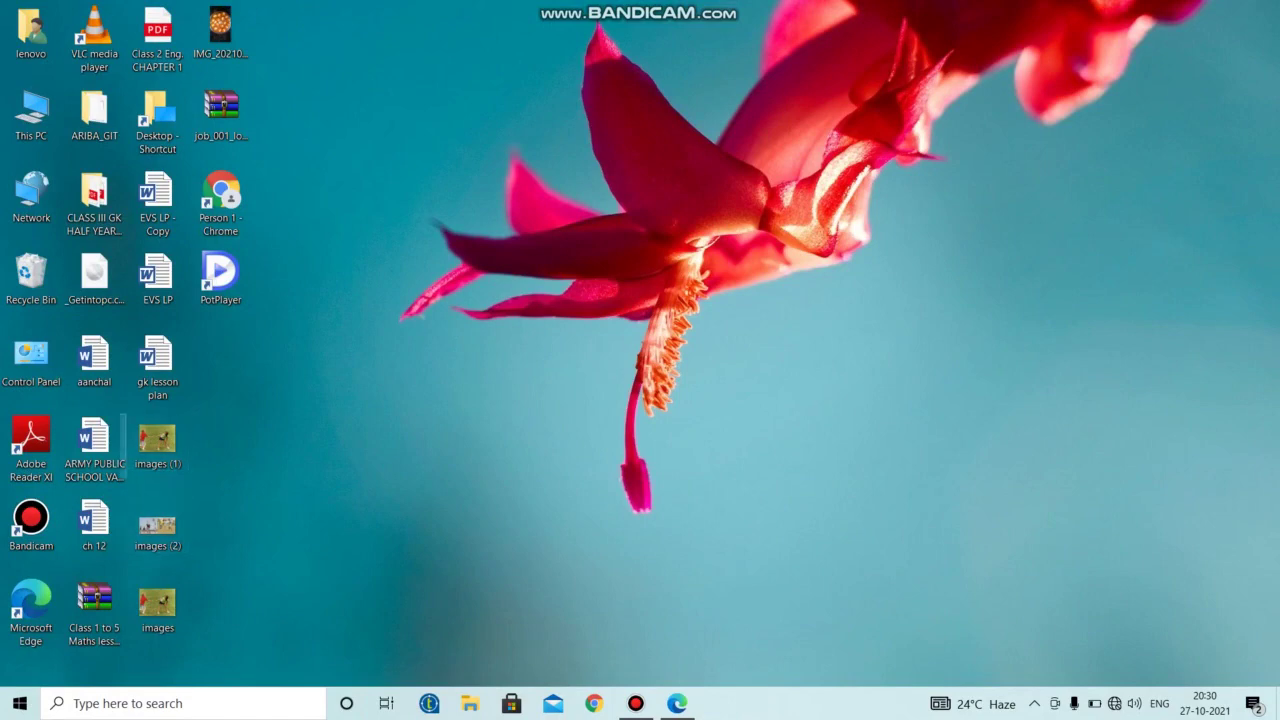
# Open the ARMY PUBLIC SCHOOL VARANASI document from the desktop and enlarge all its text to 22 pt.
pyautogui.click(94, 445)
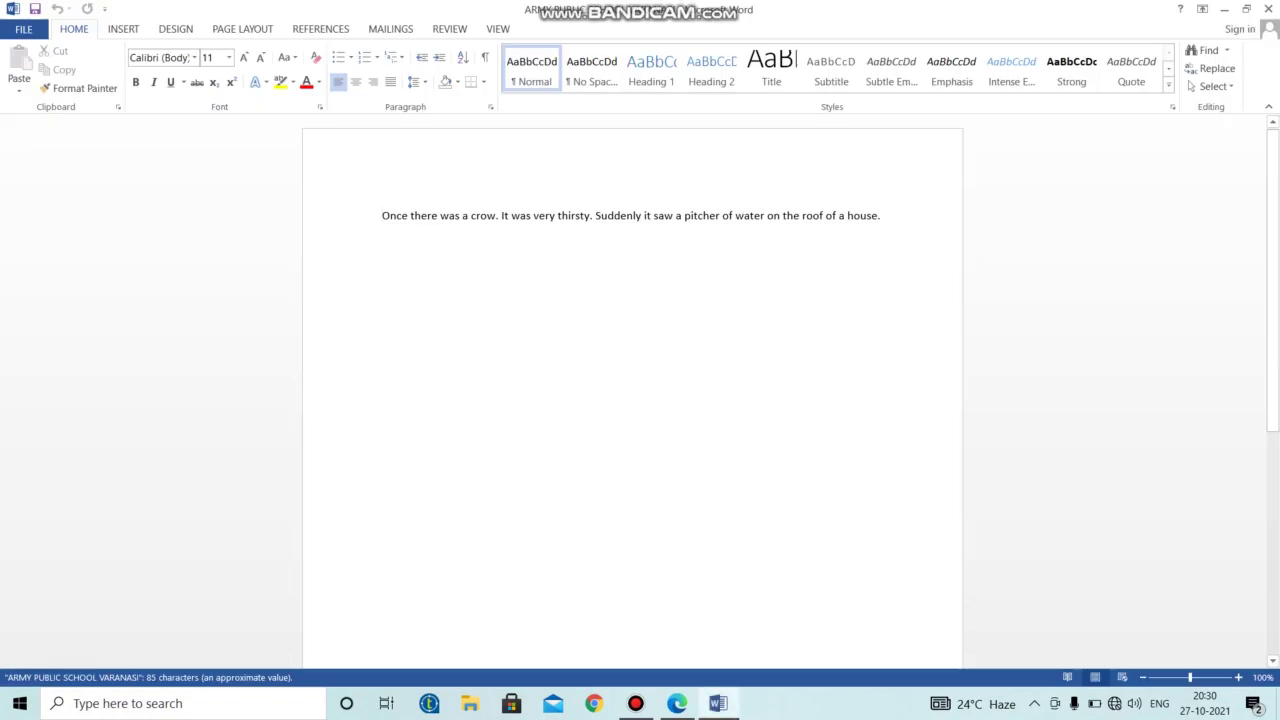
pyautogui.hotkey('ctrl', 'a')
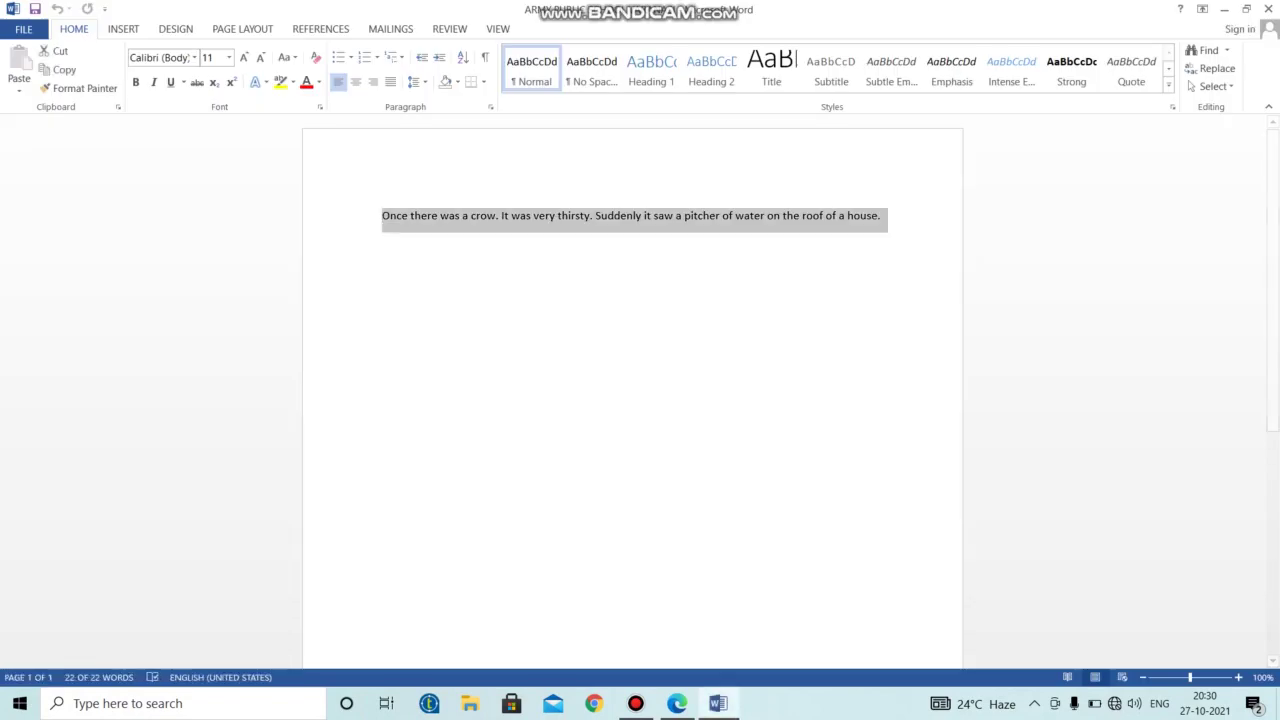
pyautogui.click(243, 57)
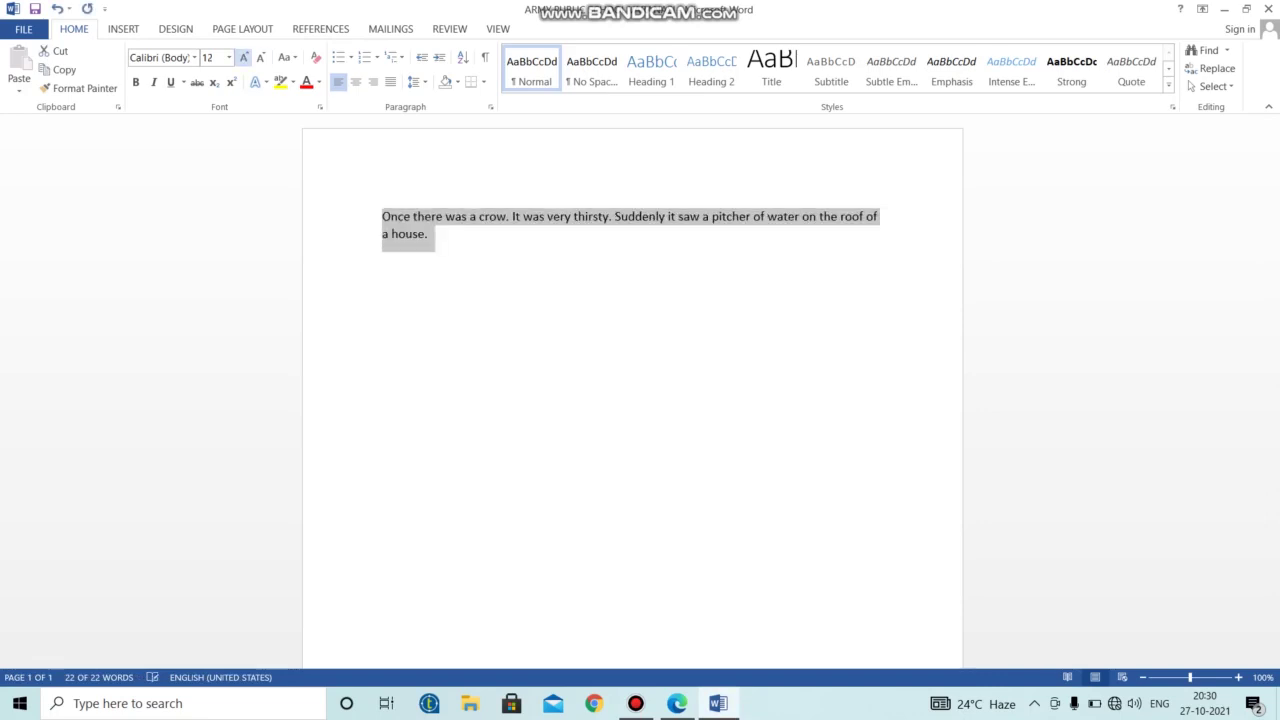
pyautogui.click(243, 57)
pyautogui.click(243, 57)
pyautogui.click(243, 57)
pyautogui.click(243, 57)
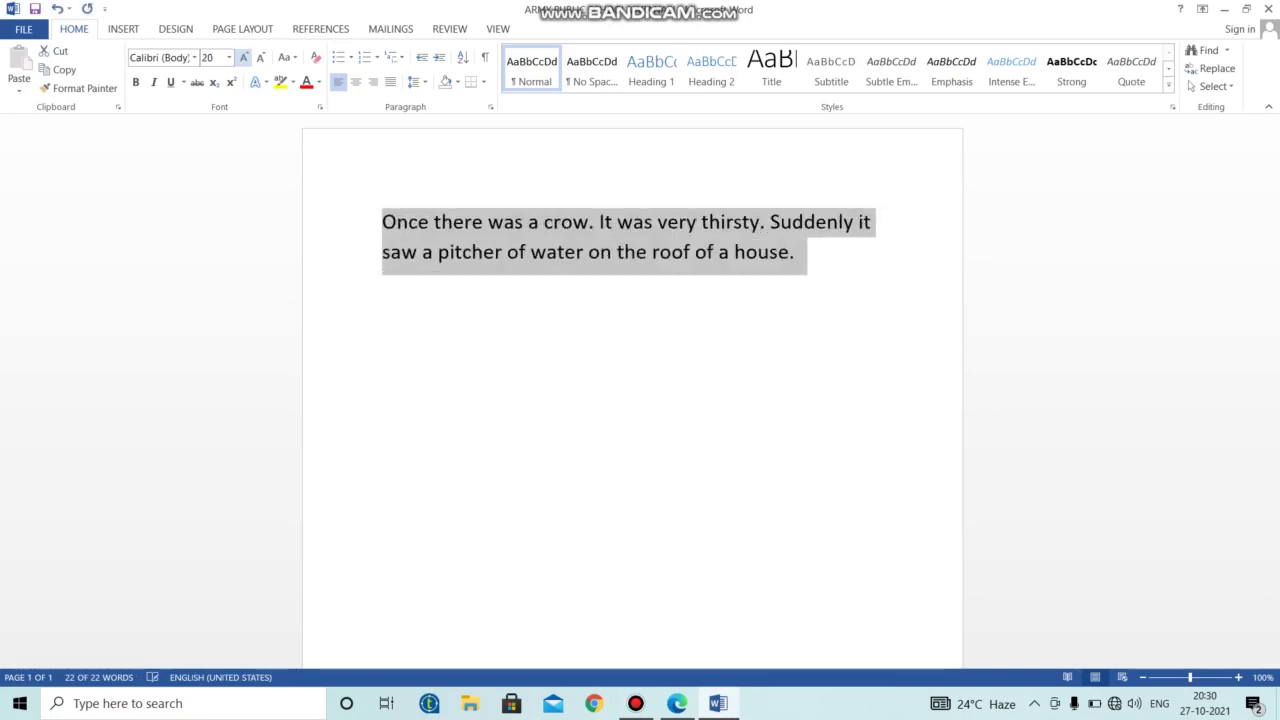
pyautogui.click(243, 57)
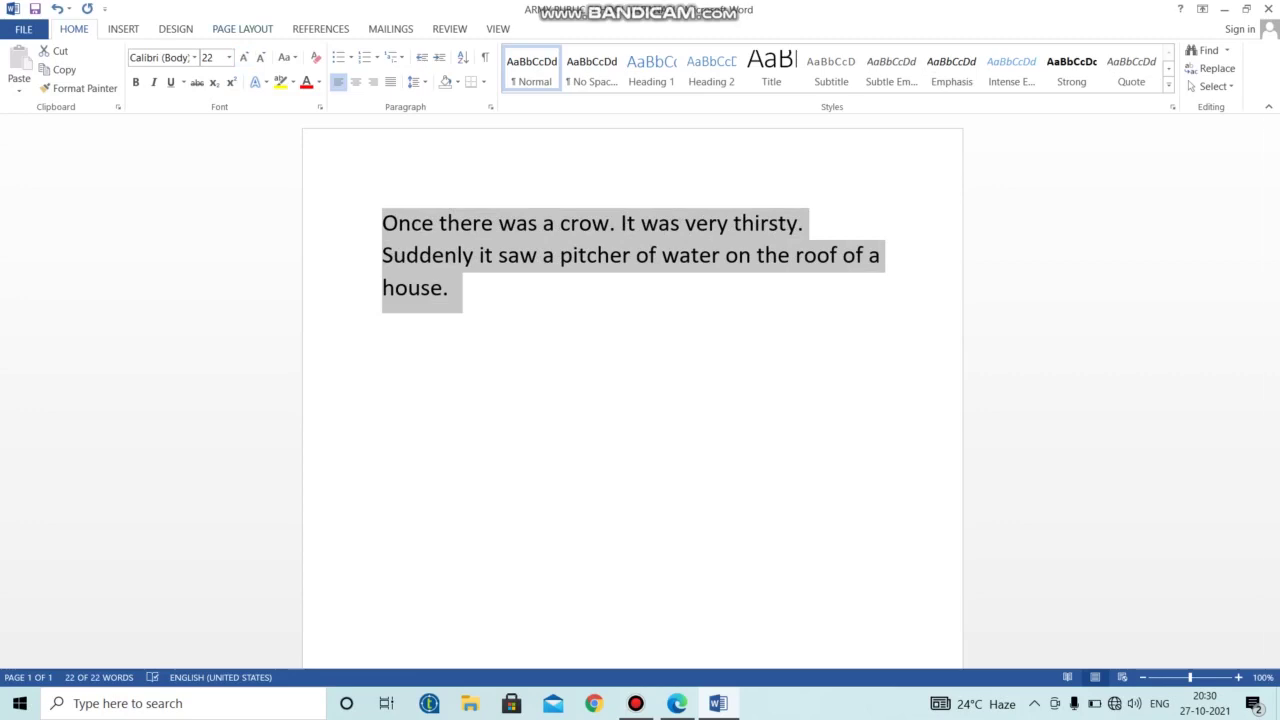
pyautogui.click(449, 287)
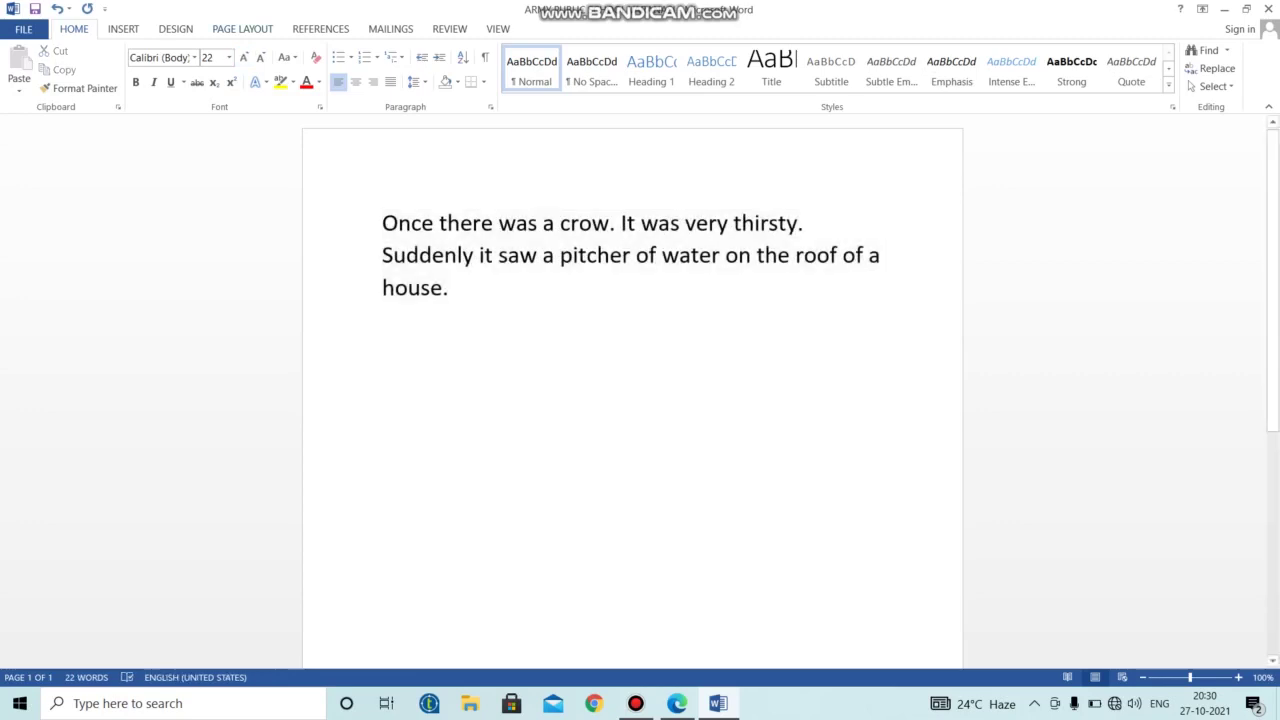
# Place the cursor at the start of the crow paragraph and look over the available drop cap positions.
pyautogui.click(382, 223)
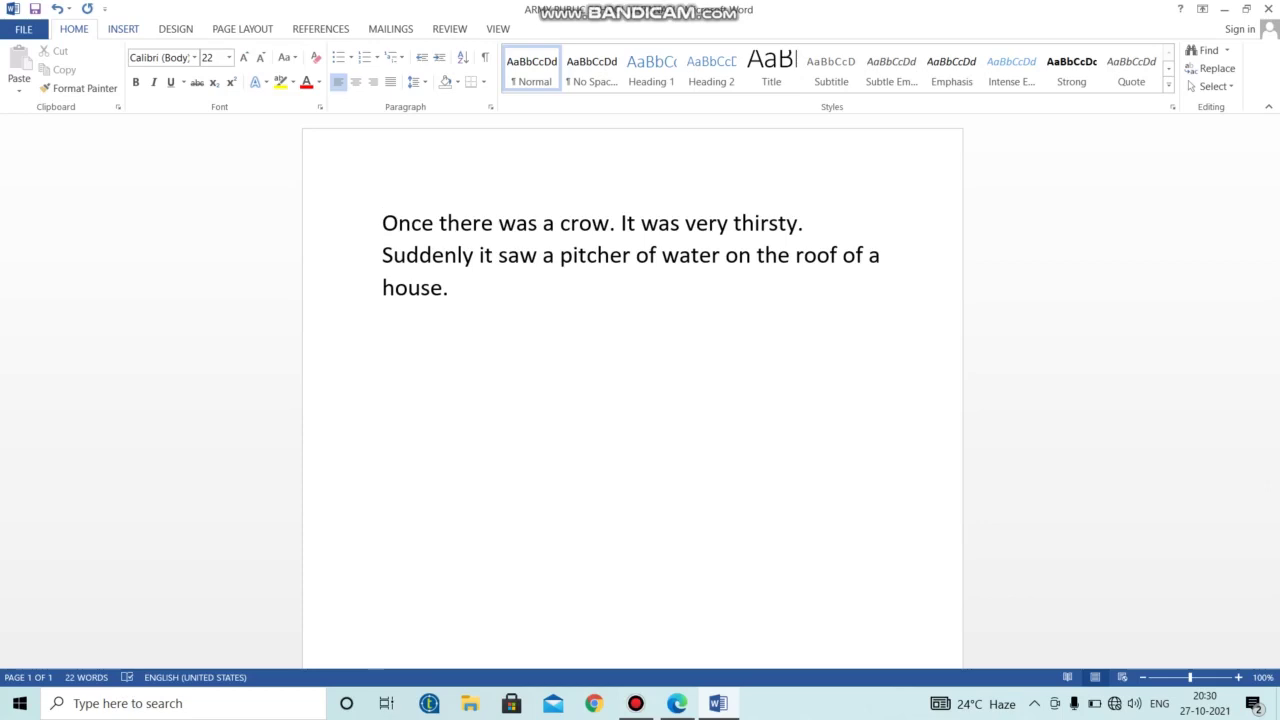
pyautogui.hotkey('alt', 'n')
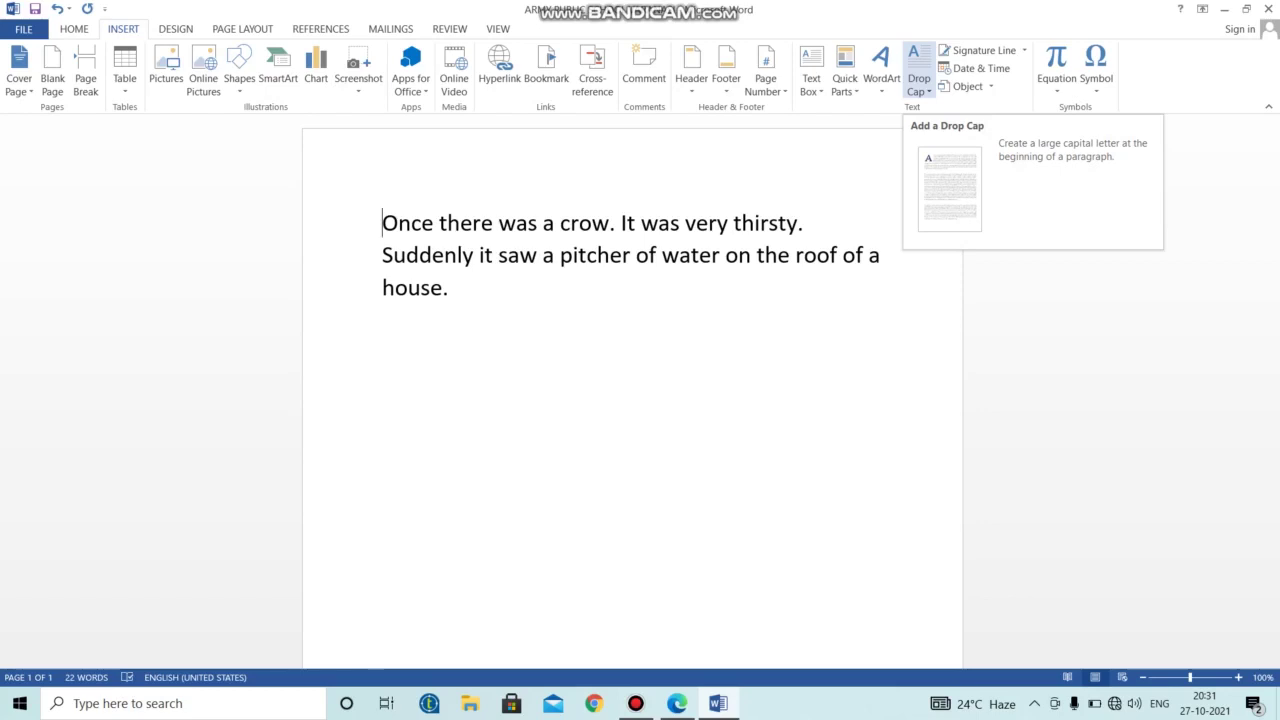
pyautogui.click(918, 80)
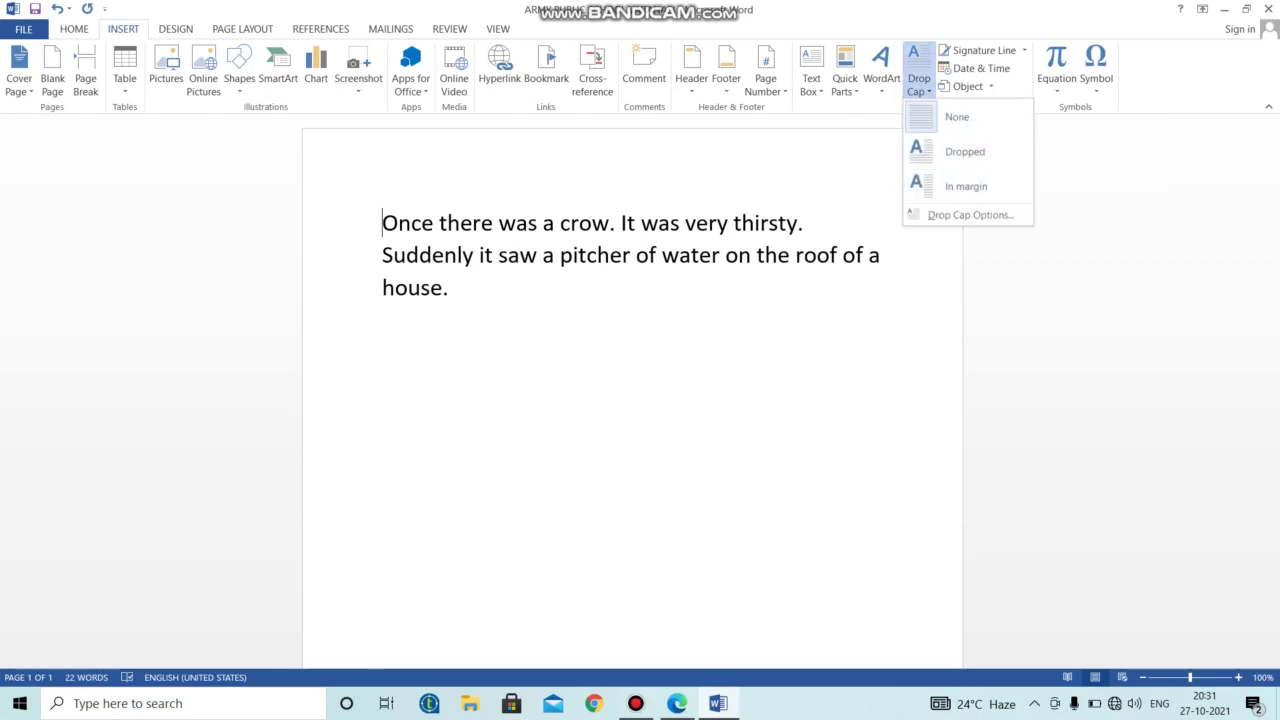
pyautogui.press('Escape')
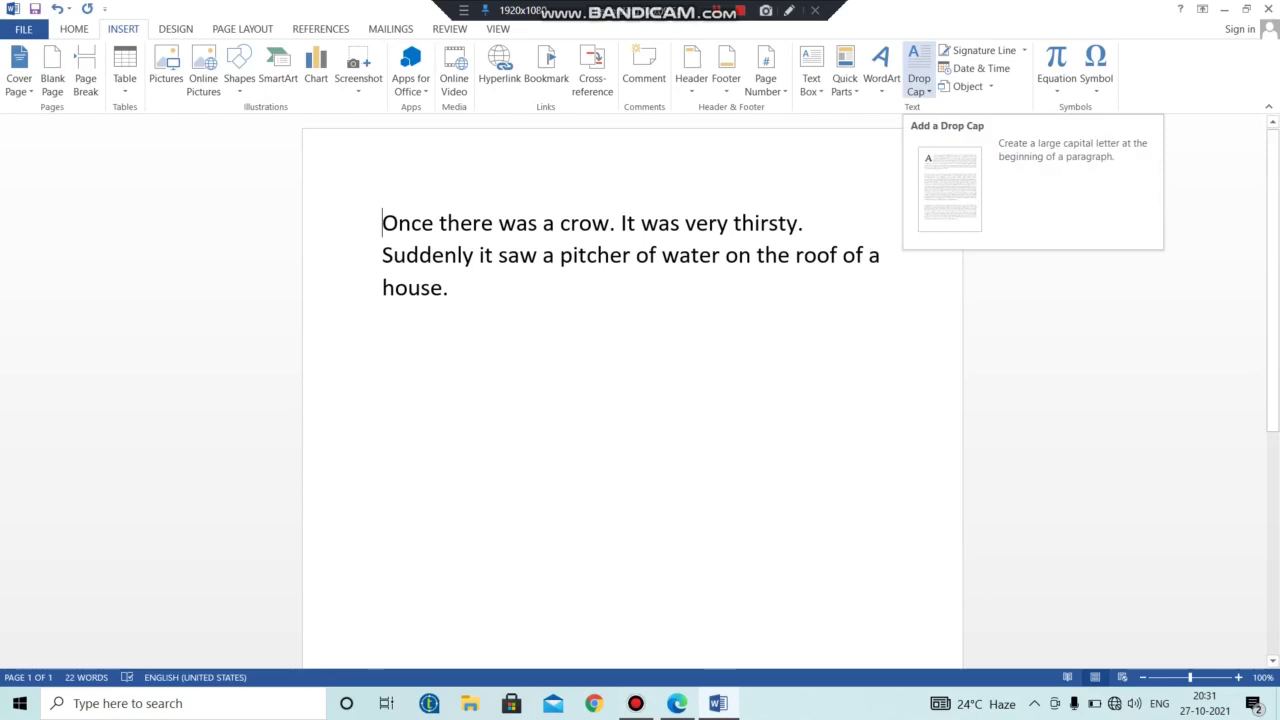
pyautogui.click(918, 84)
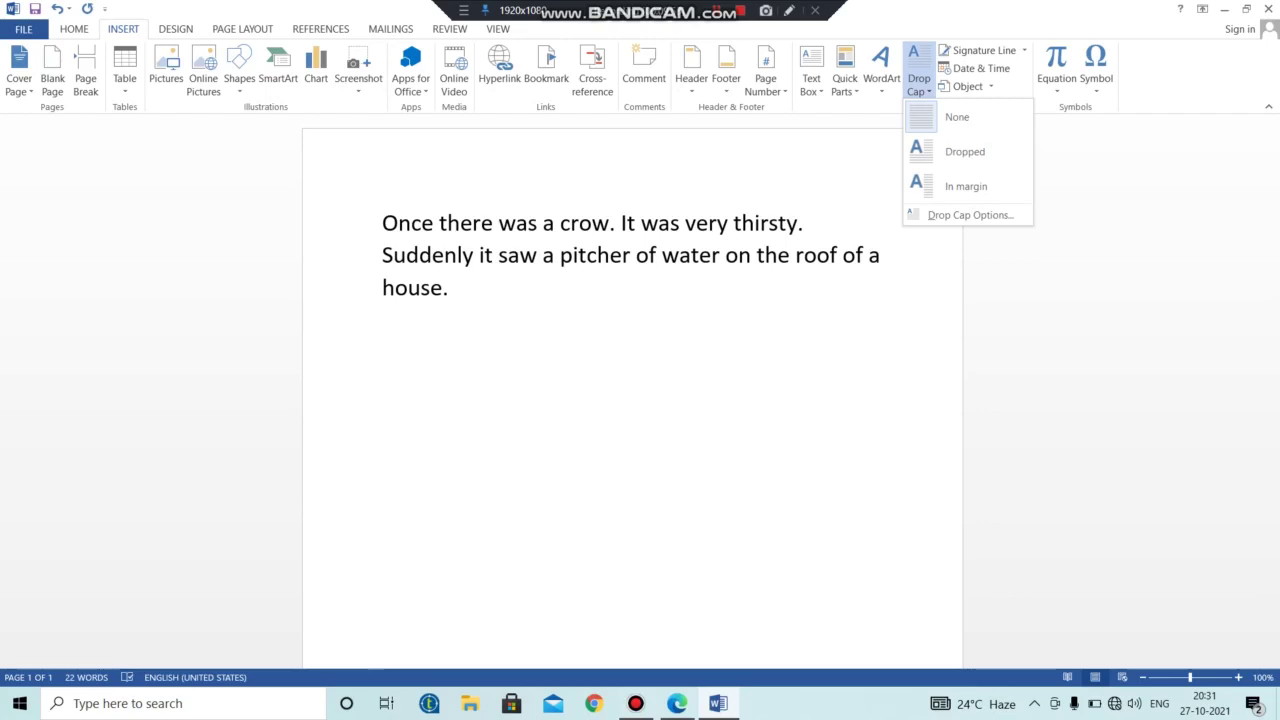
pyautogui.press('Escape')
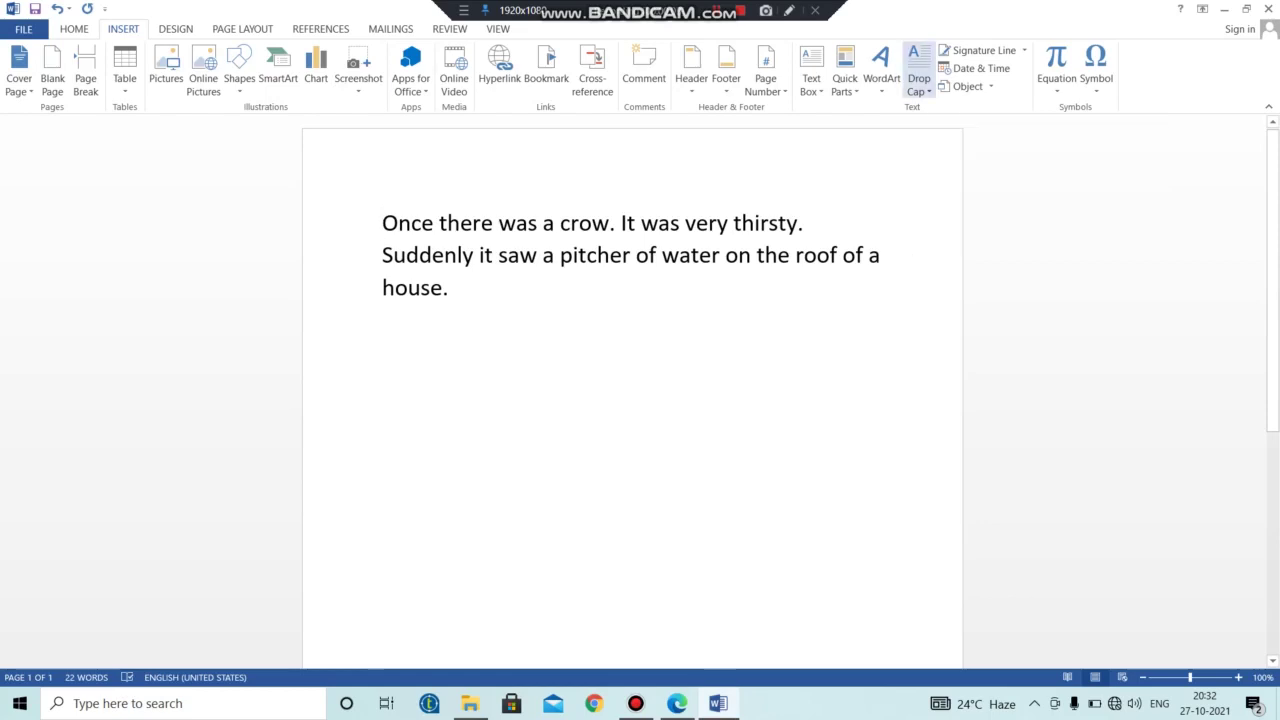
# Add a Dropped drop cap to the crow paragraph in Arial Black, dropping 4 lines with 0.1 cm distance from the text.
pyautogui.click(918, 78)
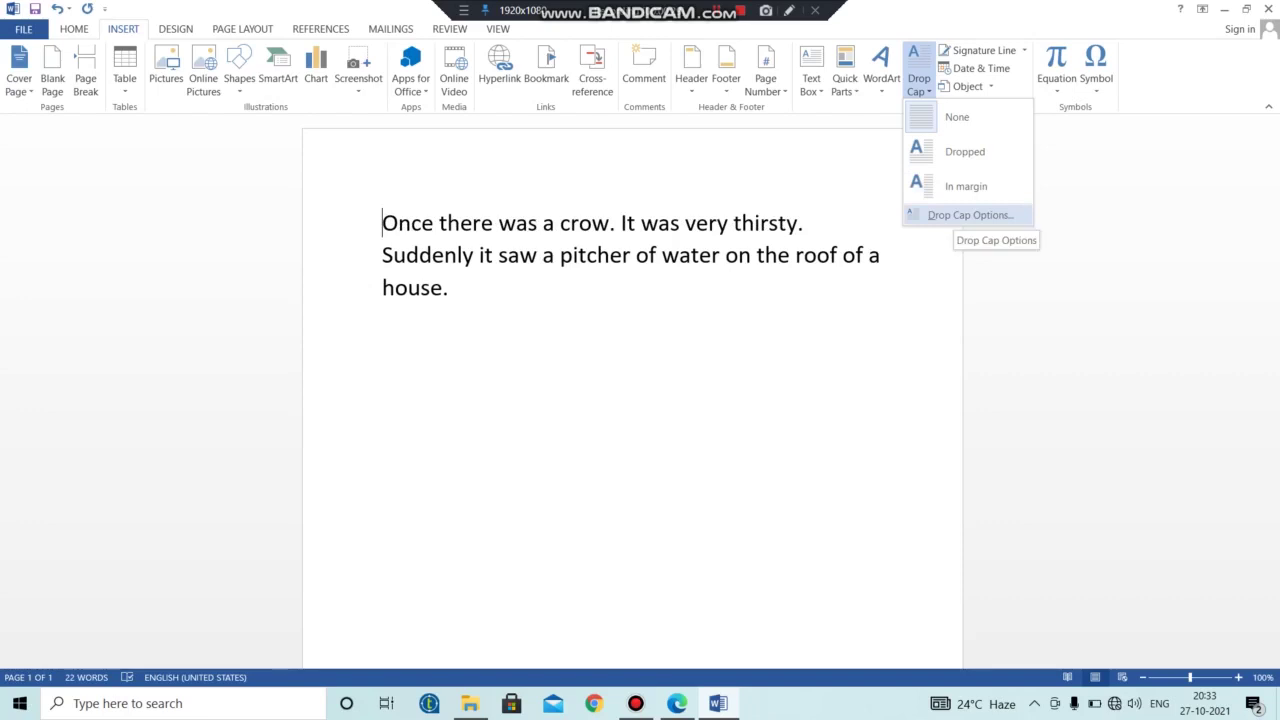
pyautogui.click(965, 215)
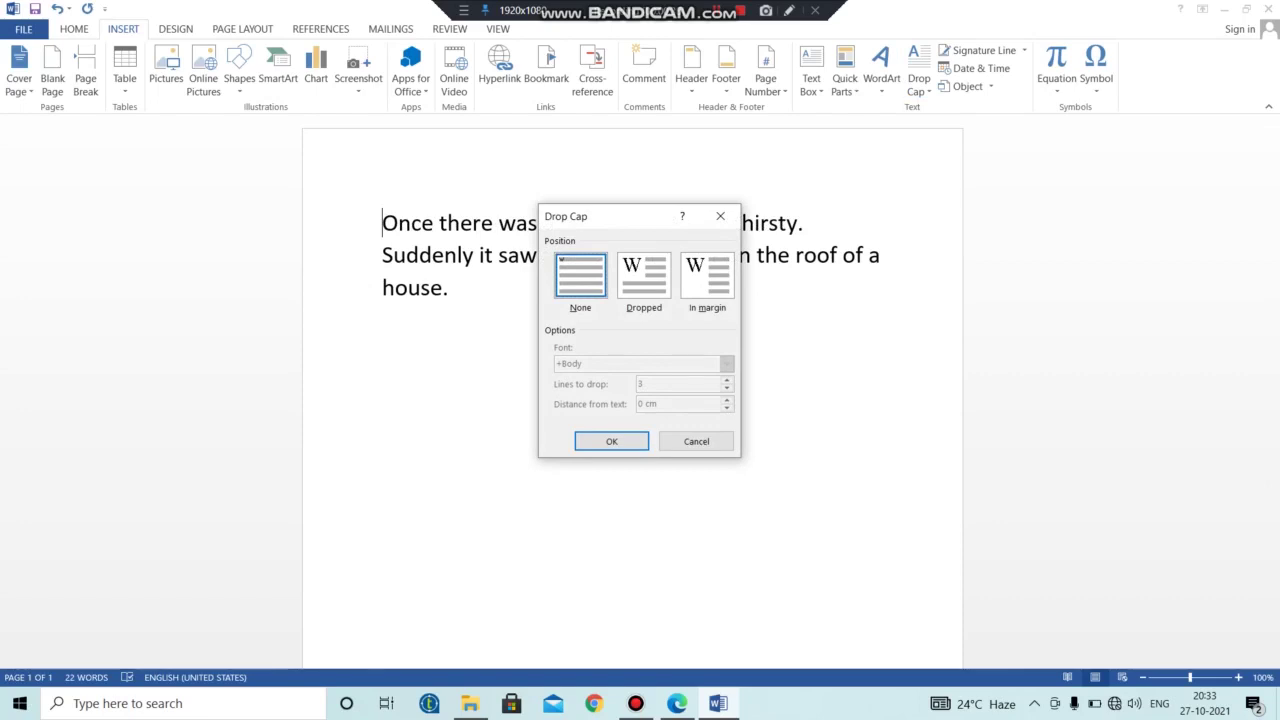
pyautogui.click(644, 275)
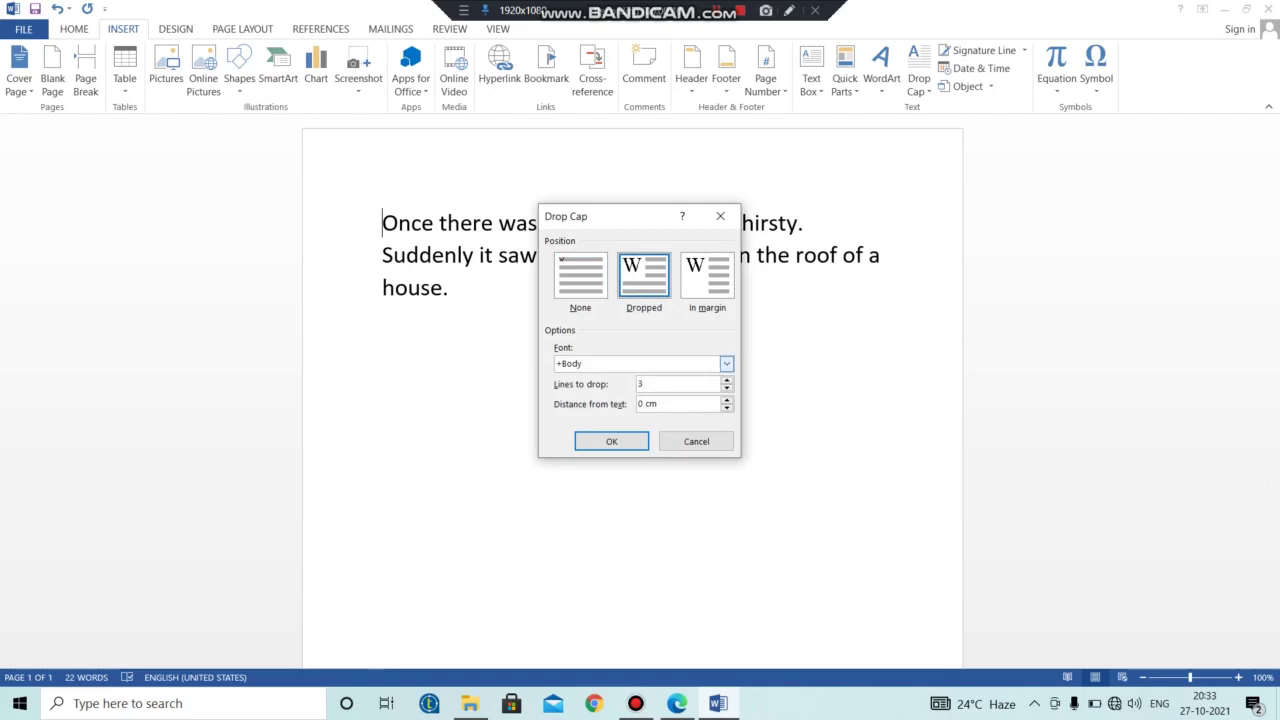
pyautogui.click(726, 363)
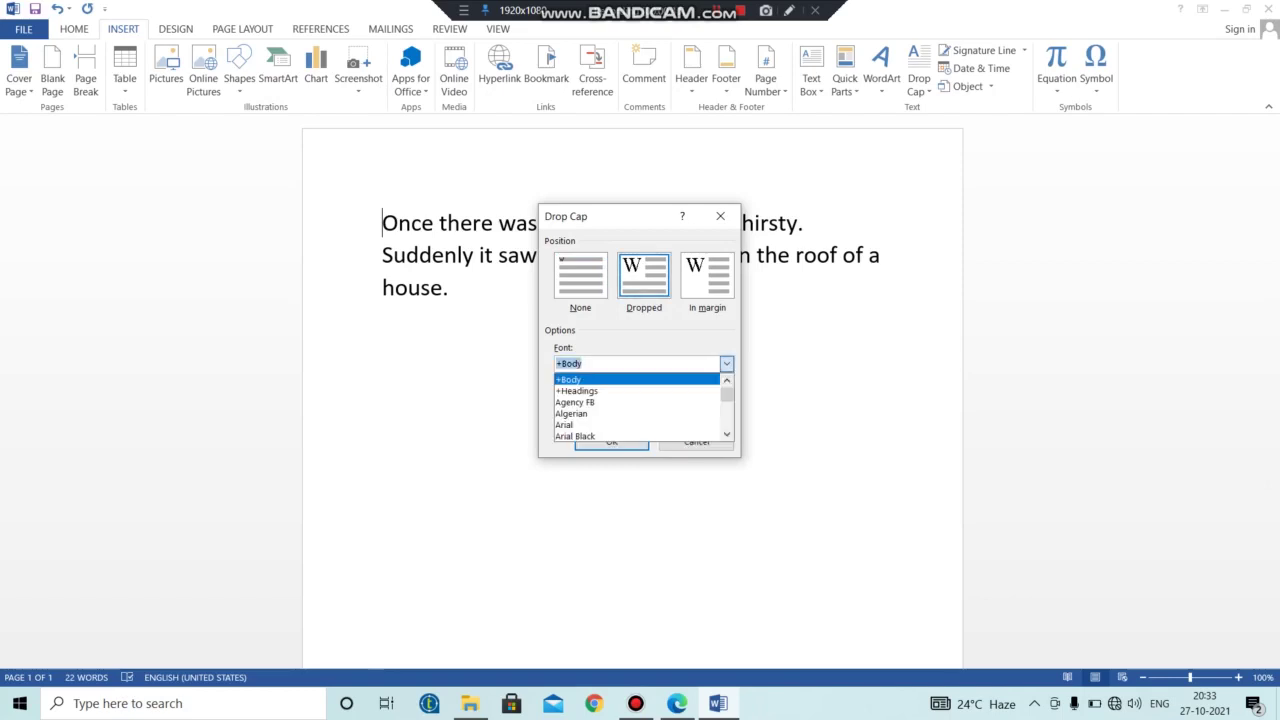
pyautogui.press('Return')
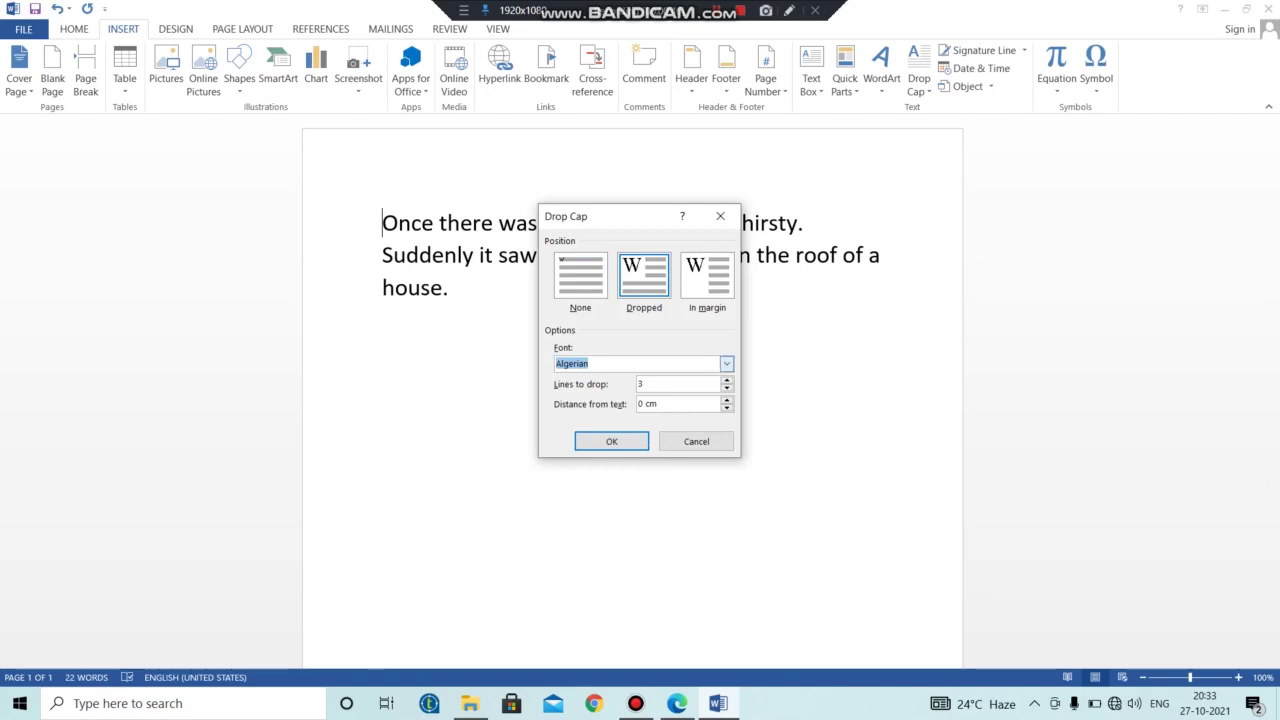
pyautogui.click(727, 363)
pyautogui.press('Down')
pyautogui.press('Down')
pyautogui.press('Return')
pyautogui.click(726, 380)
pyautogui.click(727, 399)
pyautogui.press('Return')
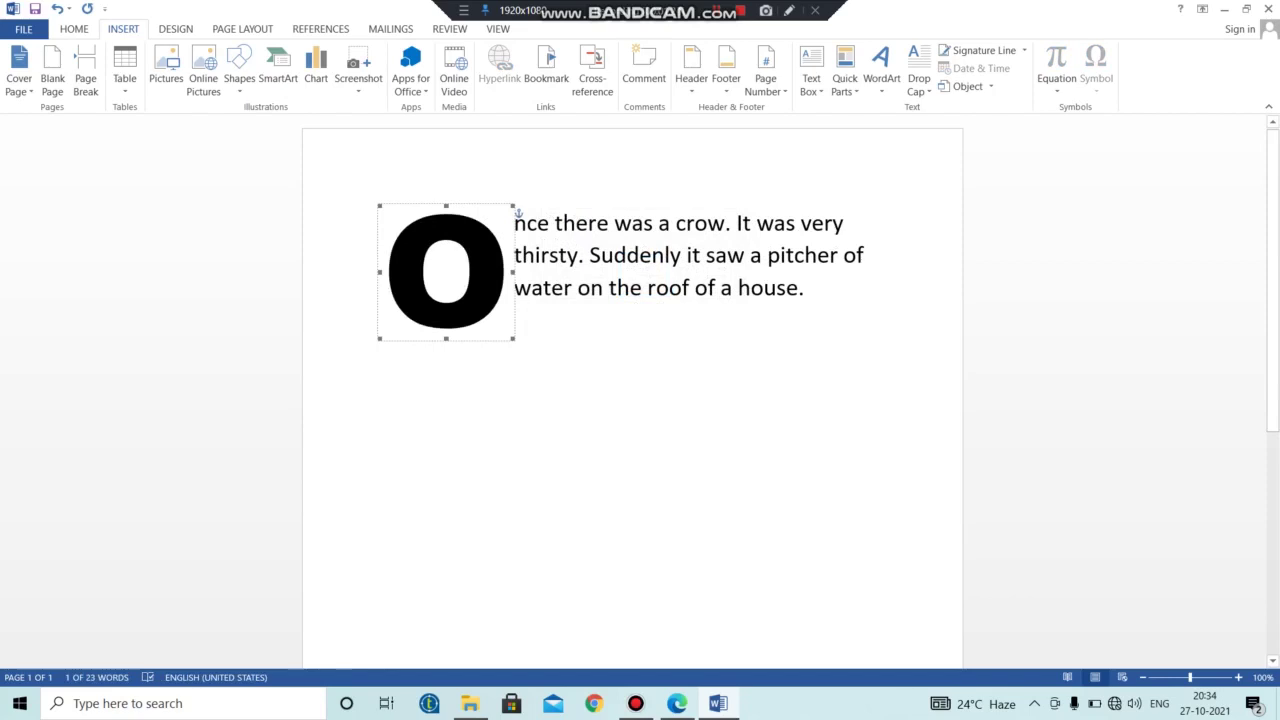
# Change the font of the paragraph's drop cap to Bell MT.
pyautogui.click(918, 78)
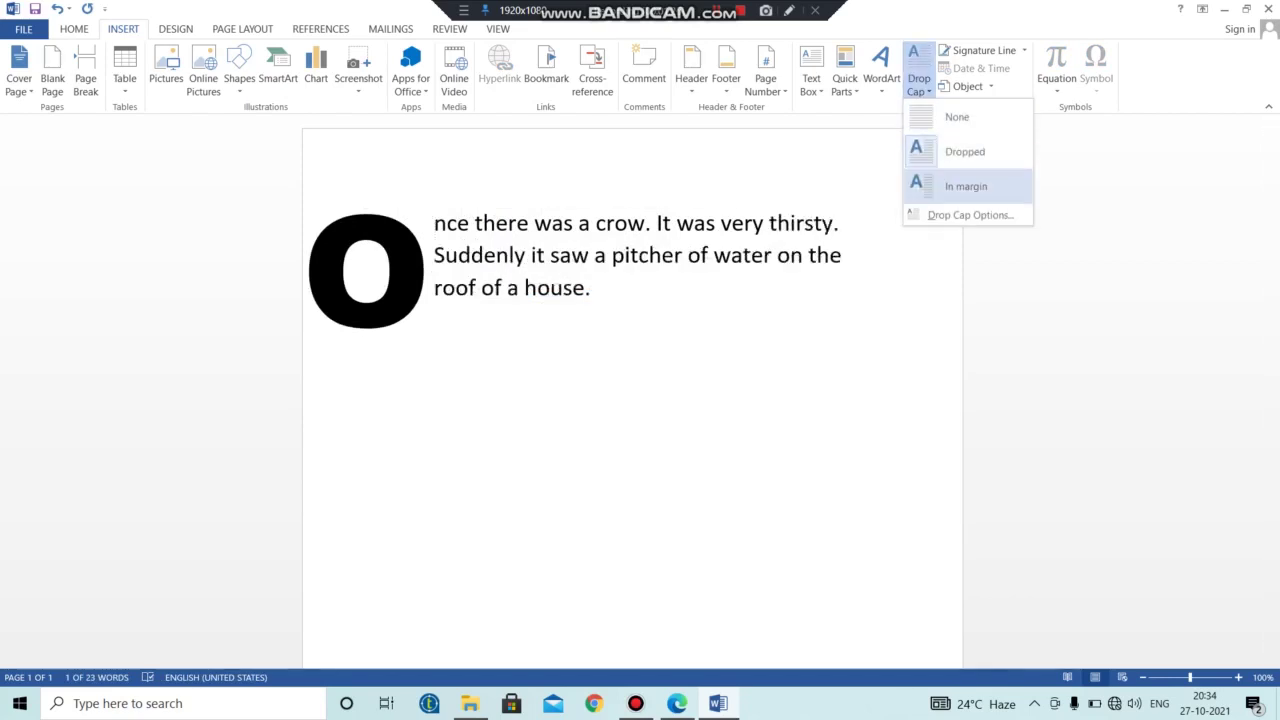
pyautogui.click(970, 215)
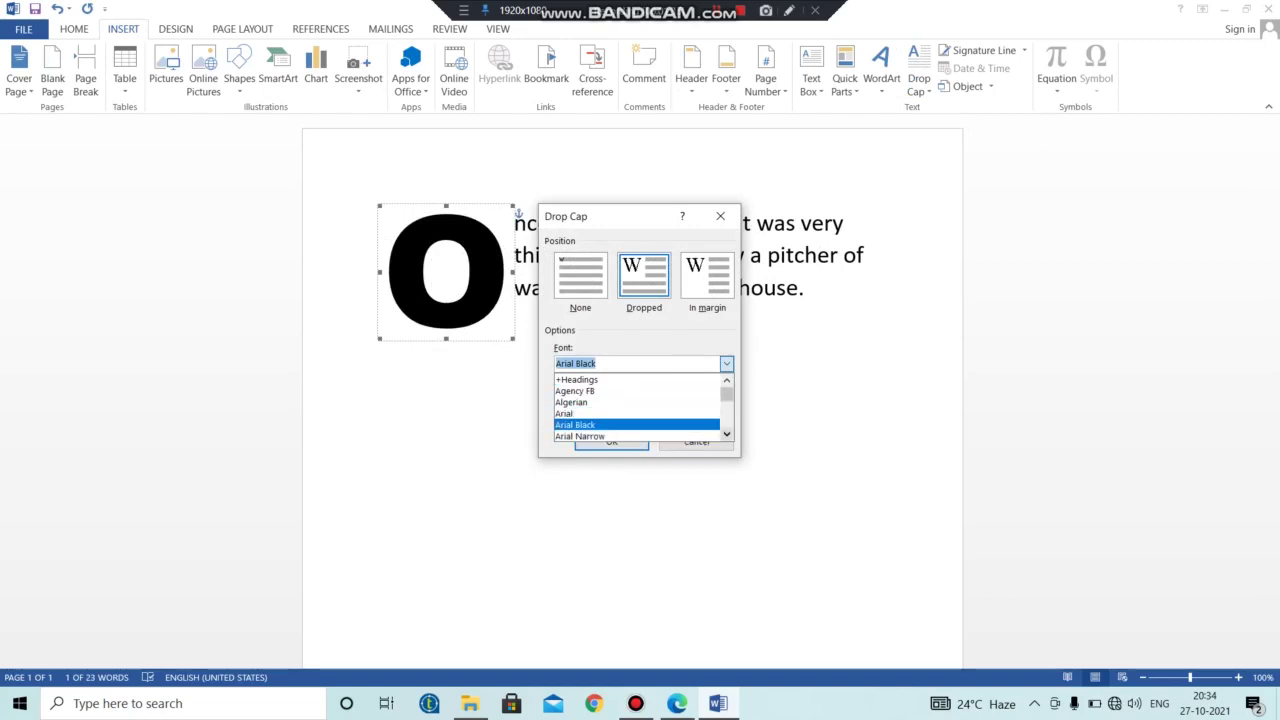
pyautogui.scroll(-4, 637, 408)
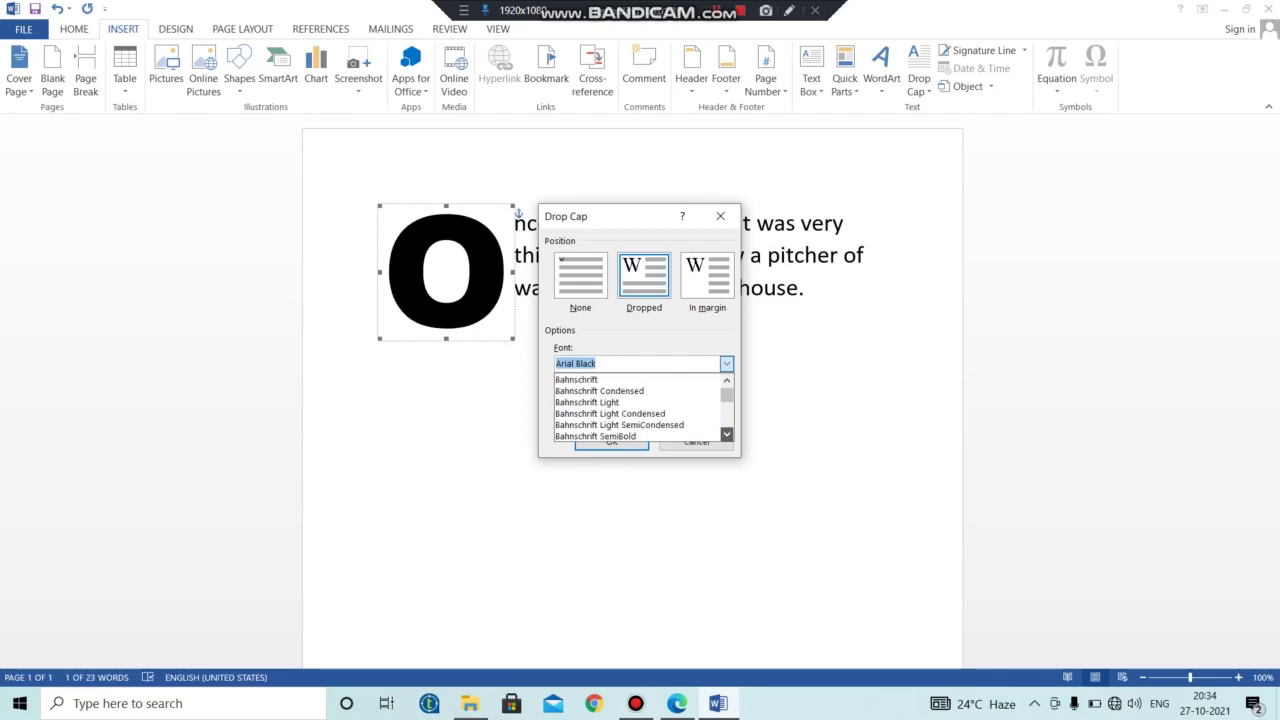
pyautogui.scroll(-3, 637, 408)
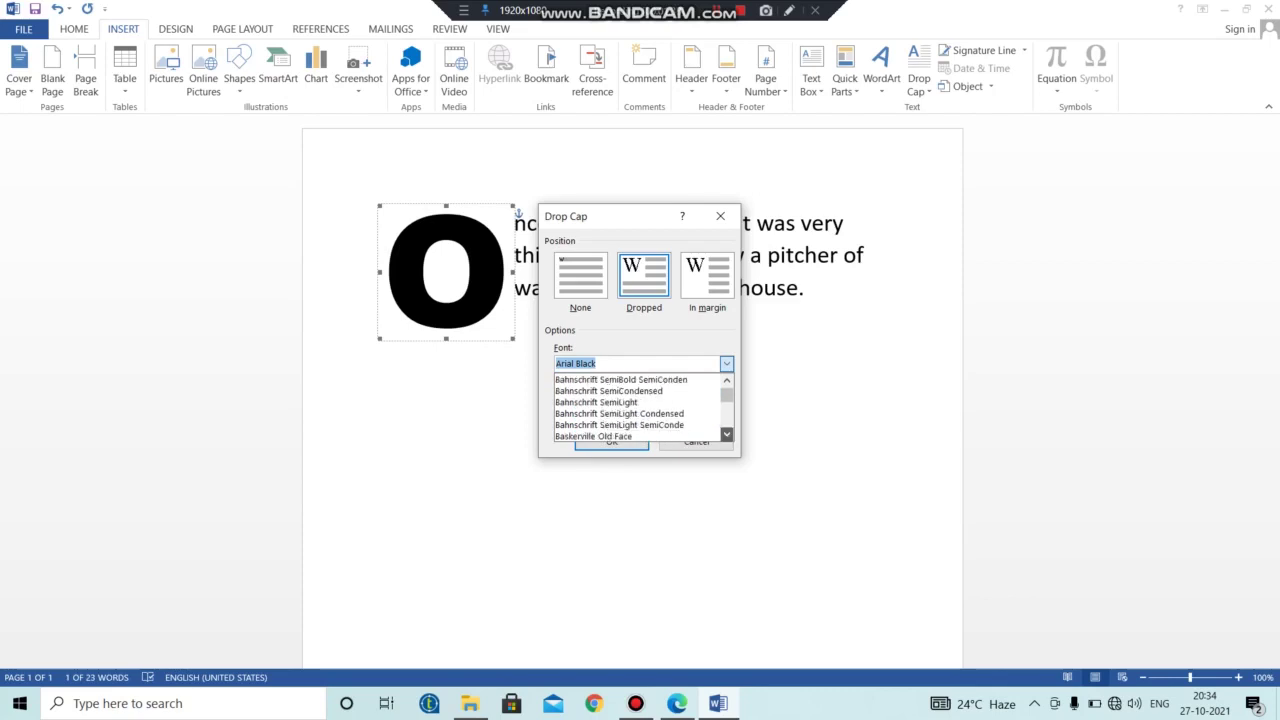
pyautogui.scroll(-2, 637, 413)
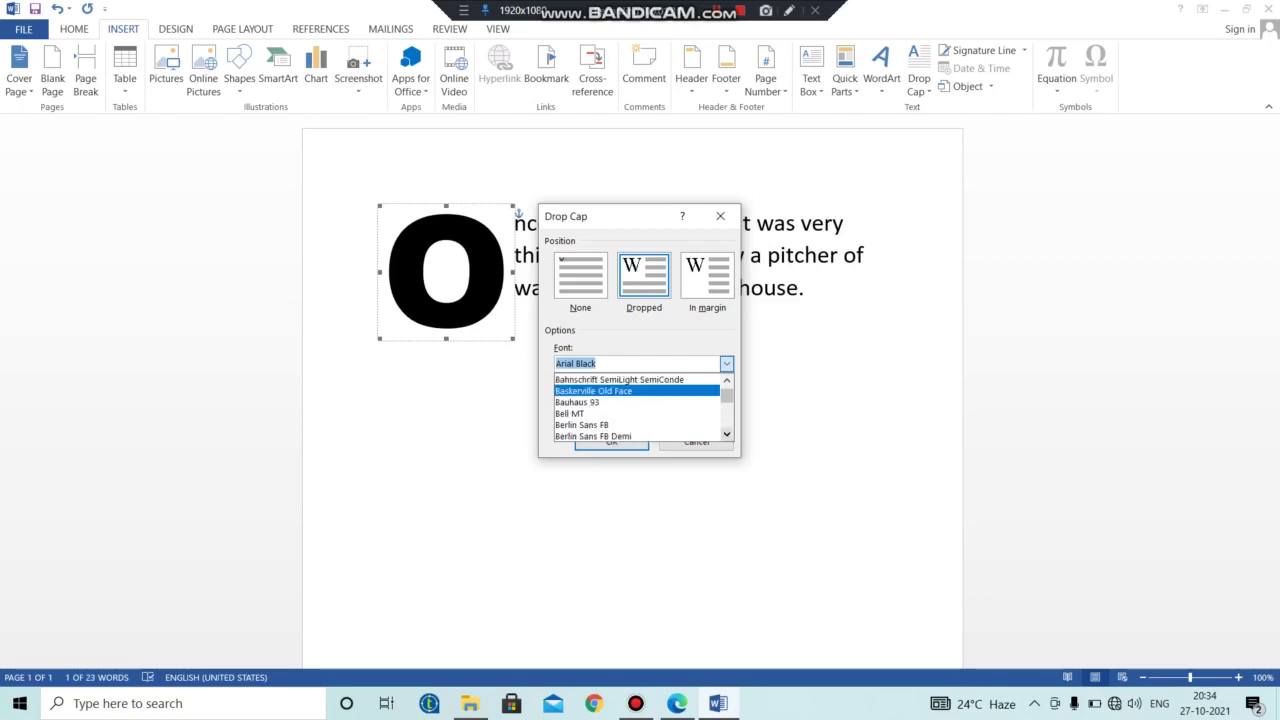
pyautogui.click(637, 413)
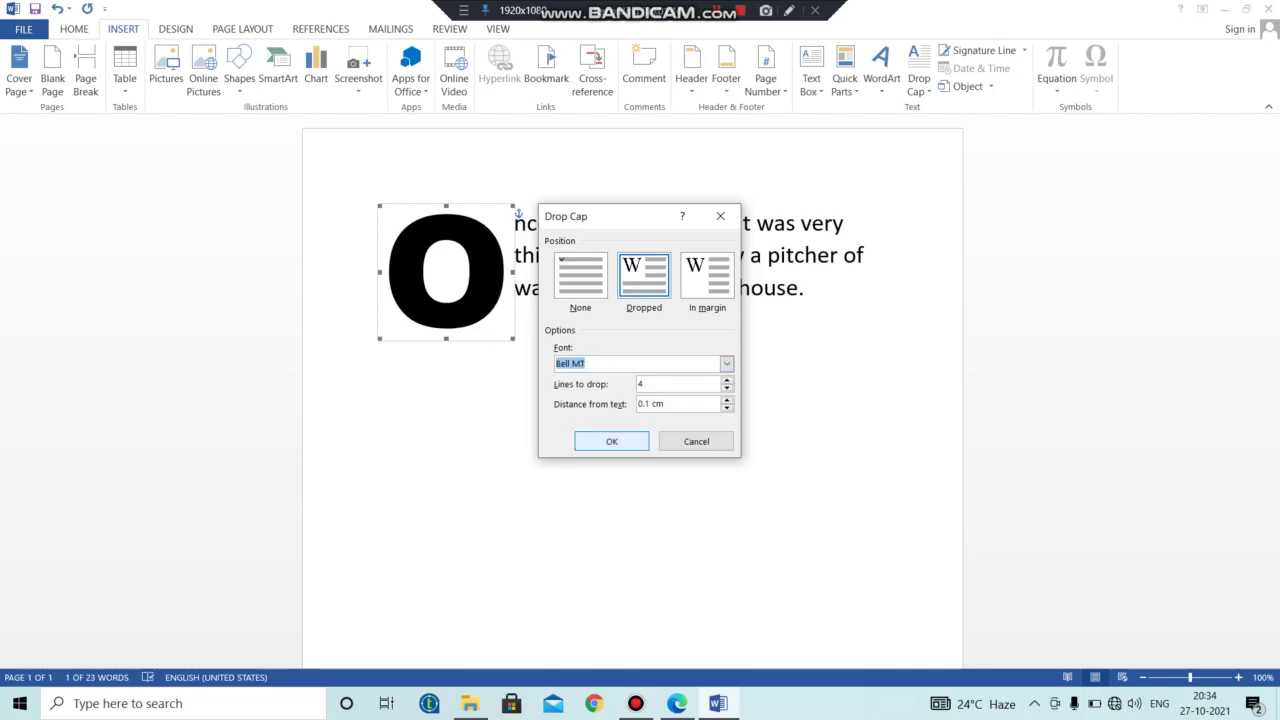
pyautogui.press('Return')
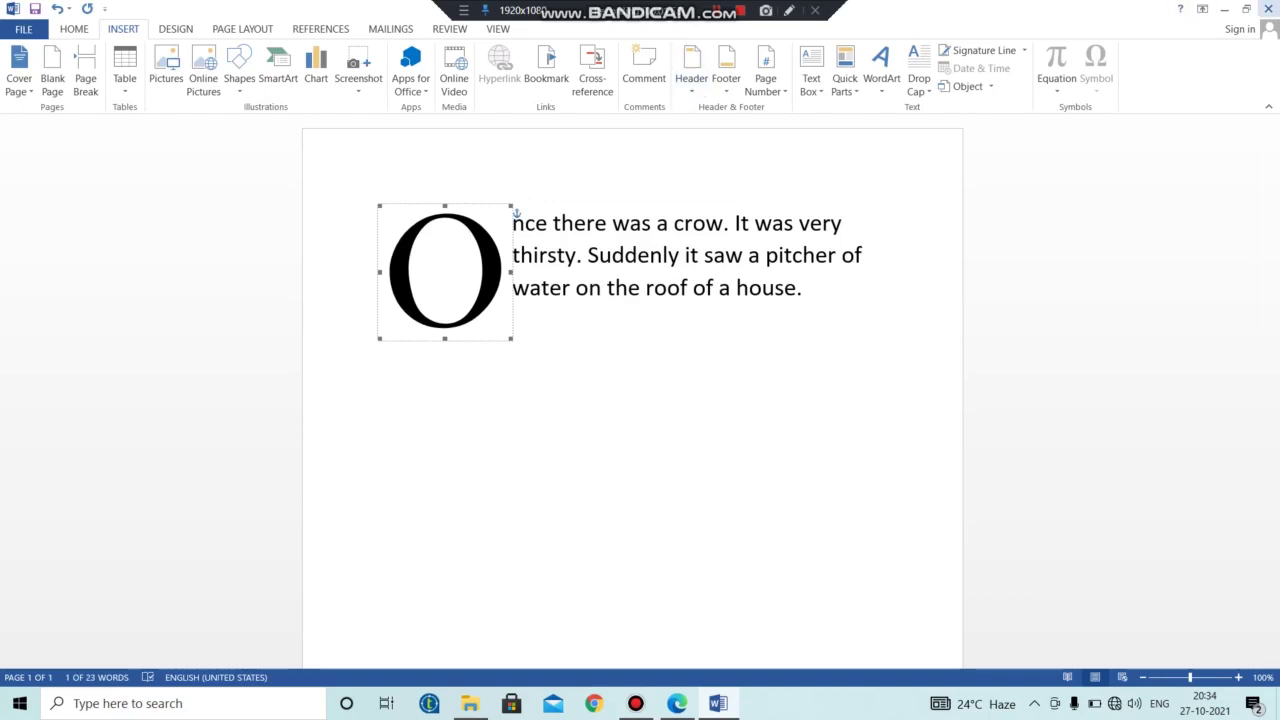
# Close the document without saving the changes and reopen ARMY PUBLIC SCHOOL VARANASI from the desktop.
pyautogui.click(1268, 8)
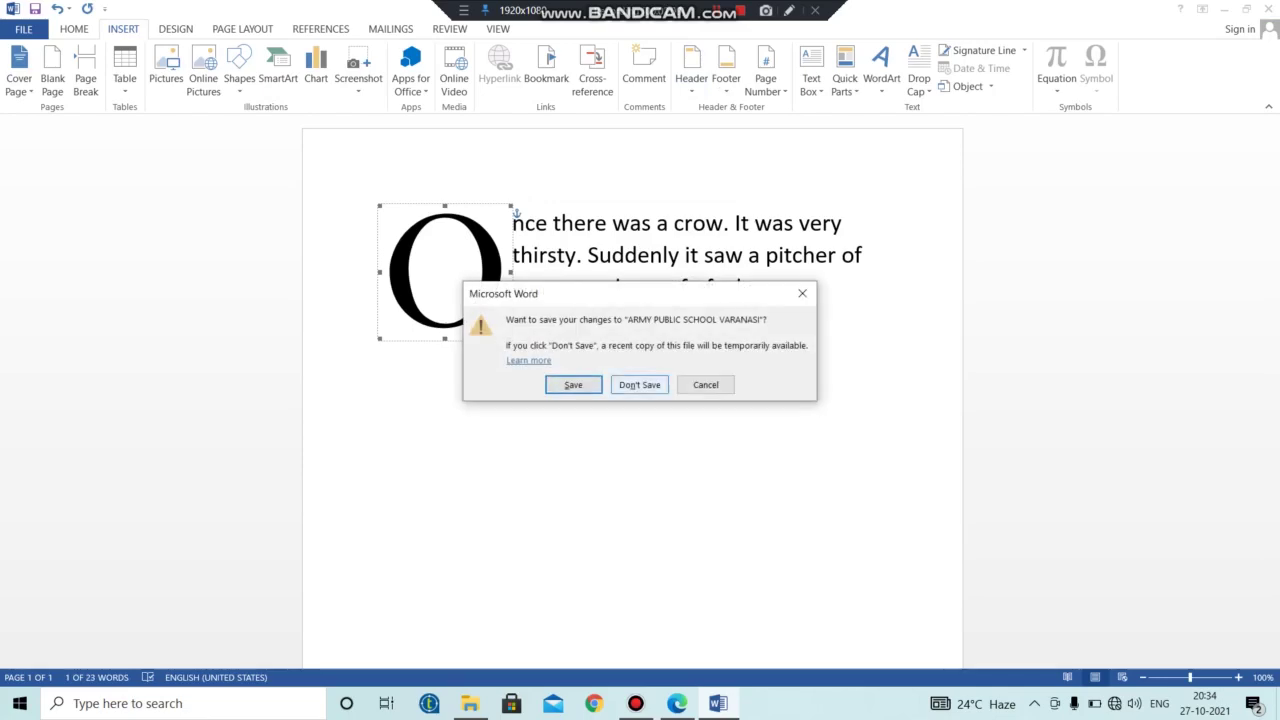
pyautogui.click(639, 384)
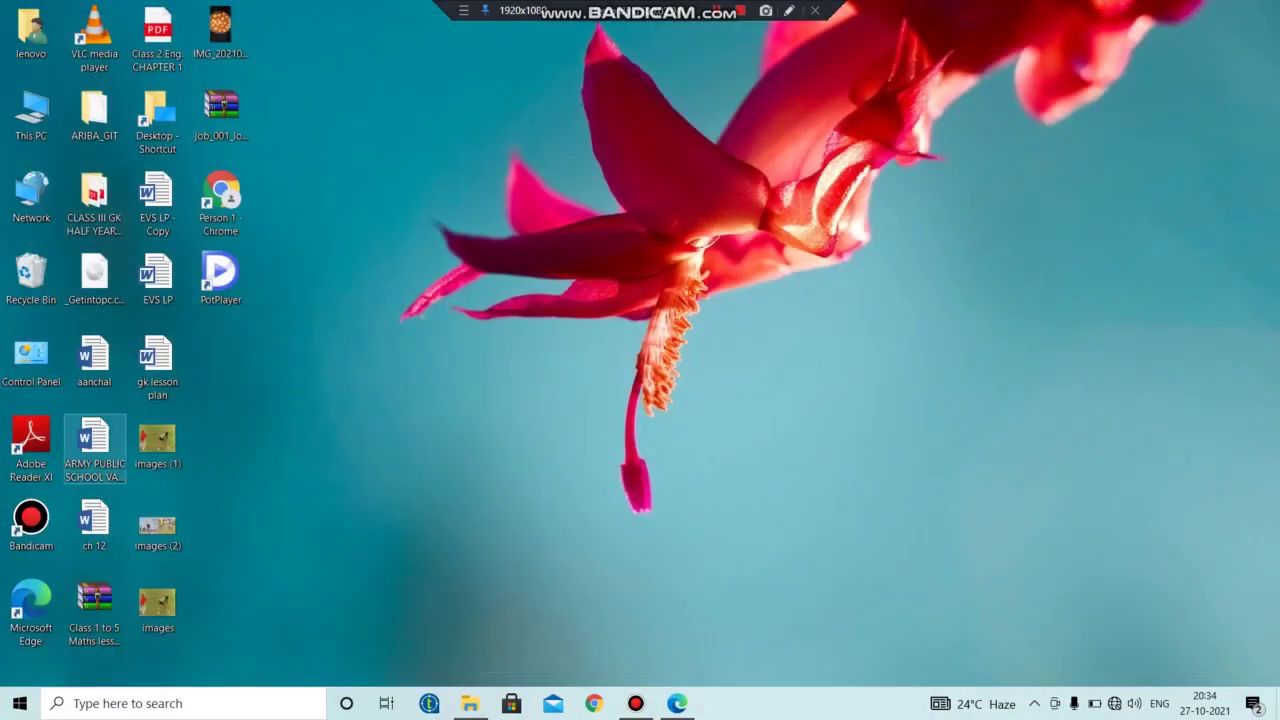
pyautogui.doubleClick(94, 445)
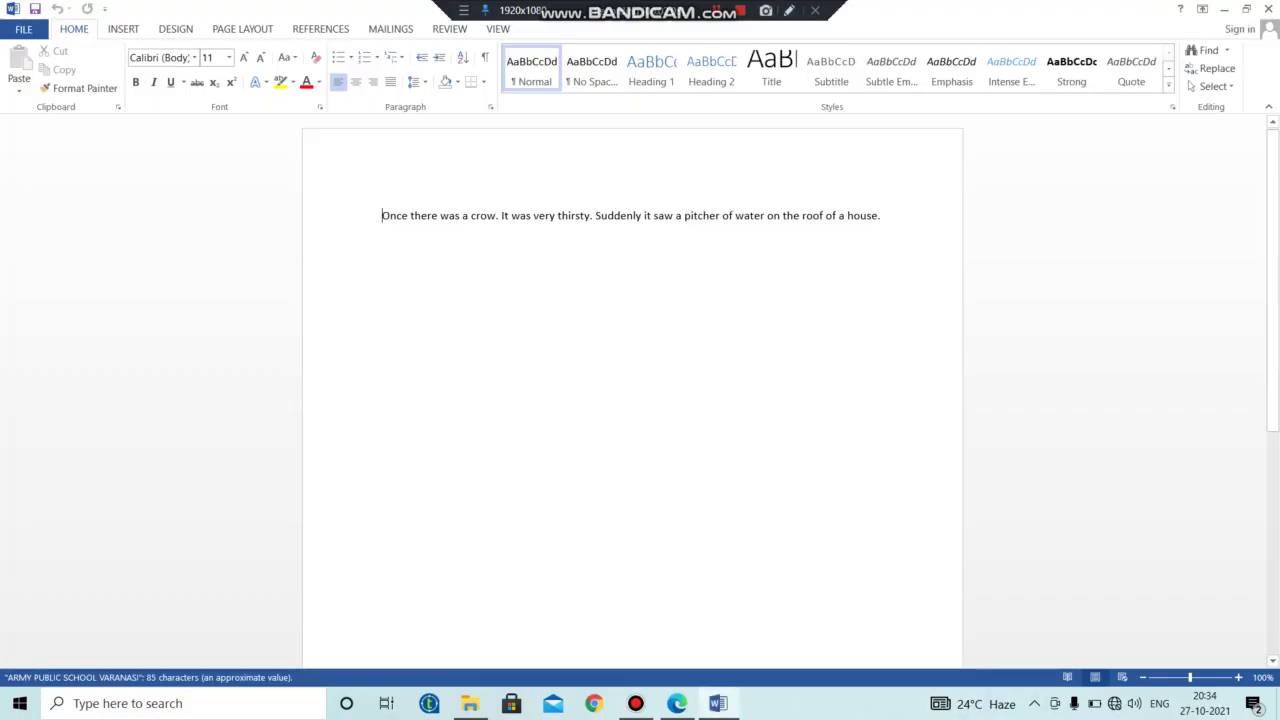
# Enlarge all the text of the document to 26 pt.
pyautogui.hotkey('ctrl', 'a')
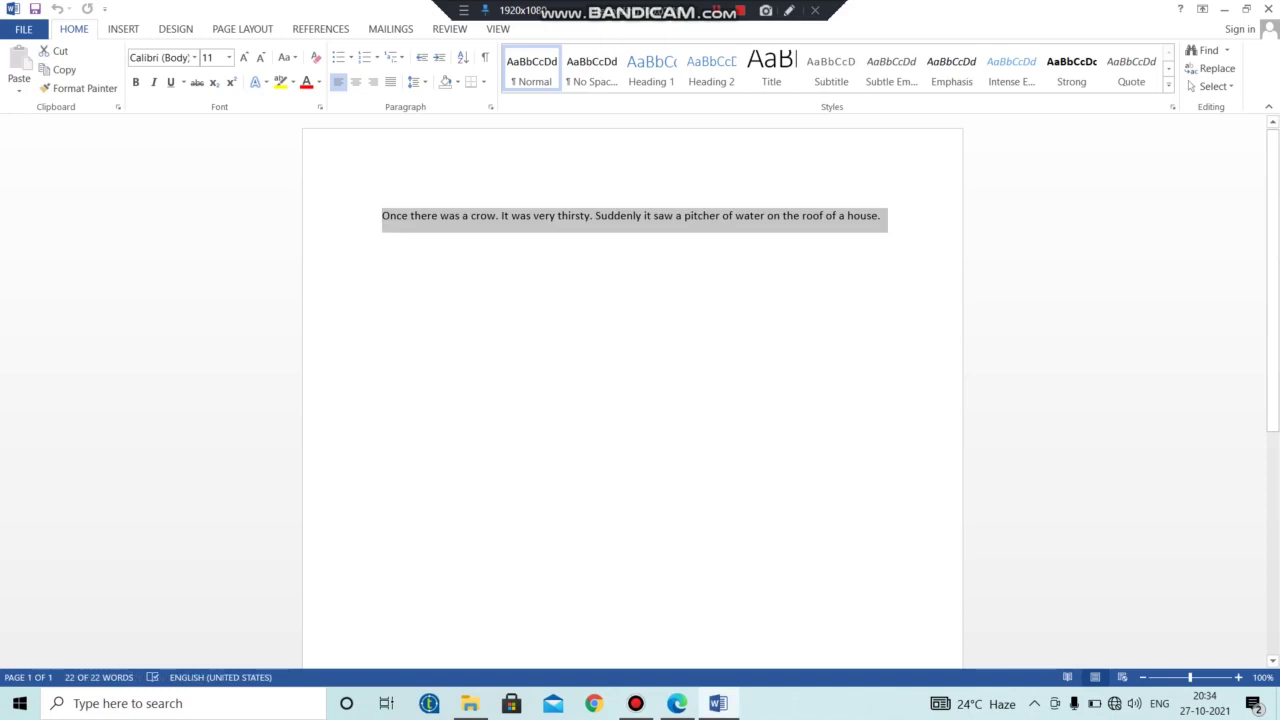
pyautogui.click(243, 57)
pyautogui.click(243, 57)
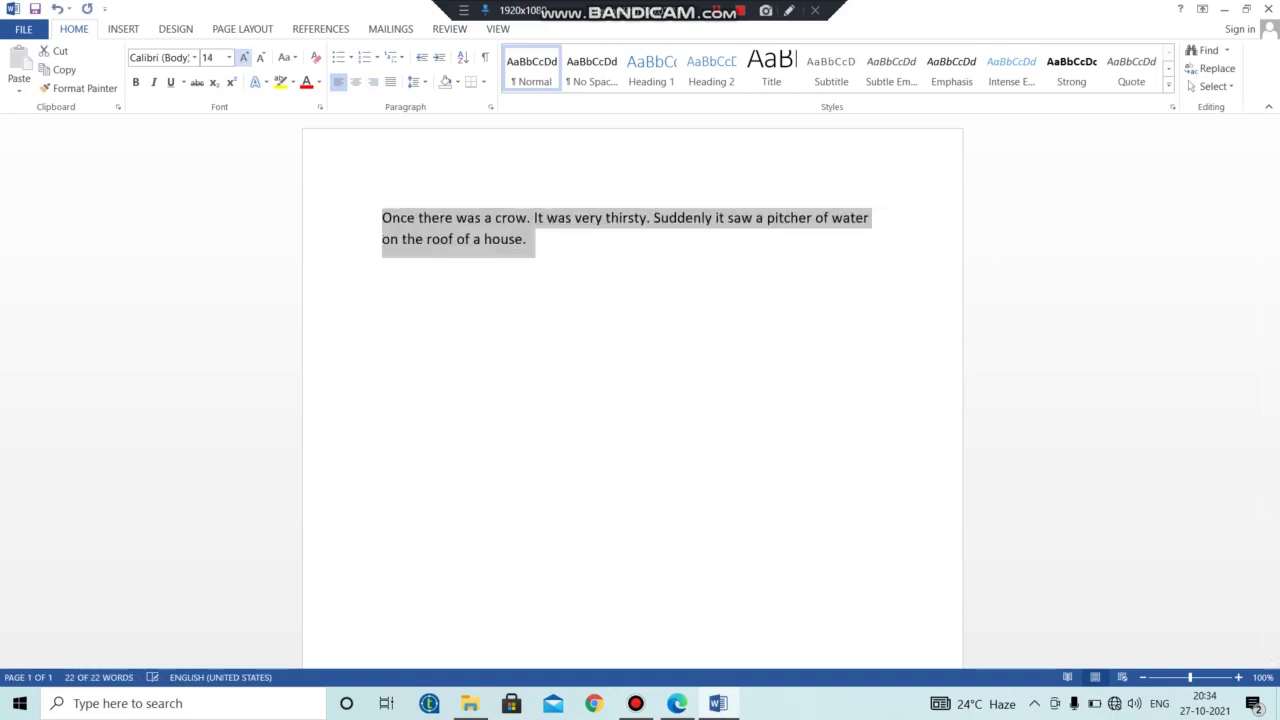
pyautogui.click(243, 57)
pyautogui.click(243, 57)
pyautogui.click(243, 57)
pyautogui.click(243, 57)
pyautogui.click(243, 57)
pyautogui.click(243, 57)
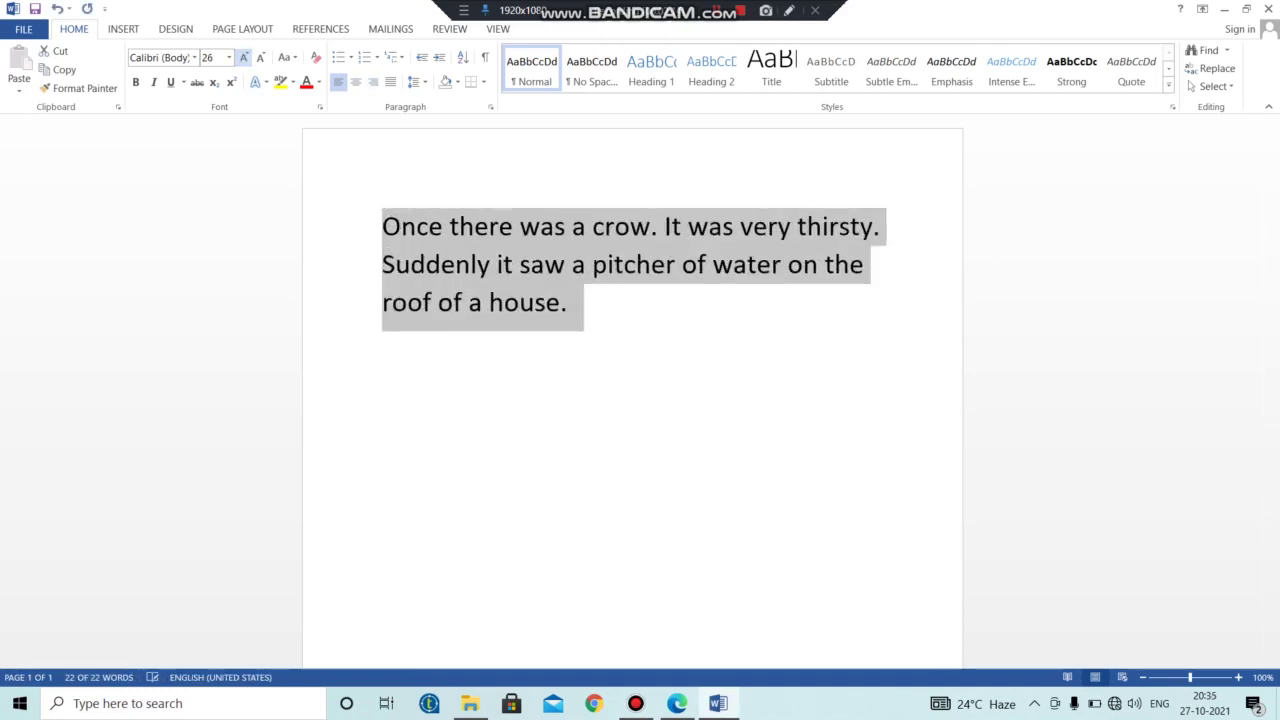
# Open the drop cap options for the crow paragraph and choose the In margin position.
pyautogui.click(488, 302)
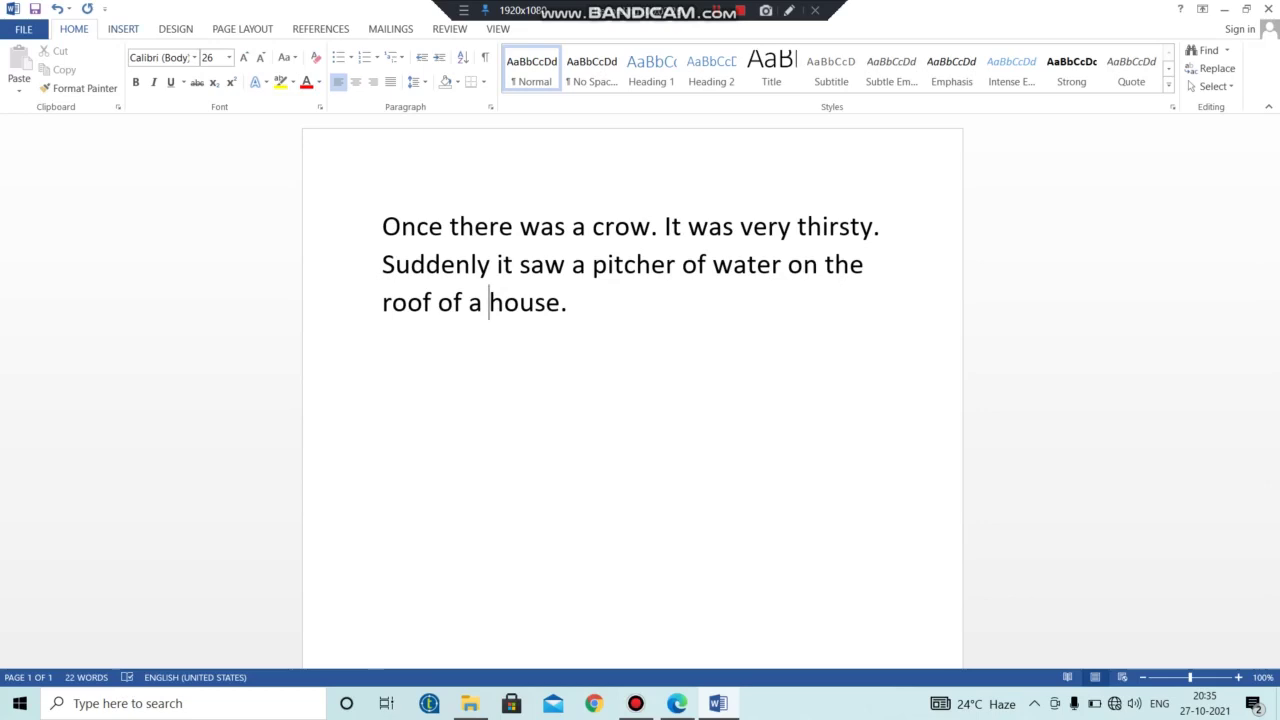
pyautogui.hotkey('alt', 'n')
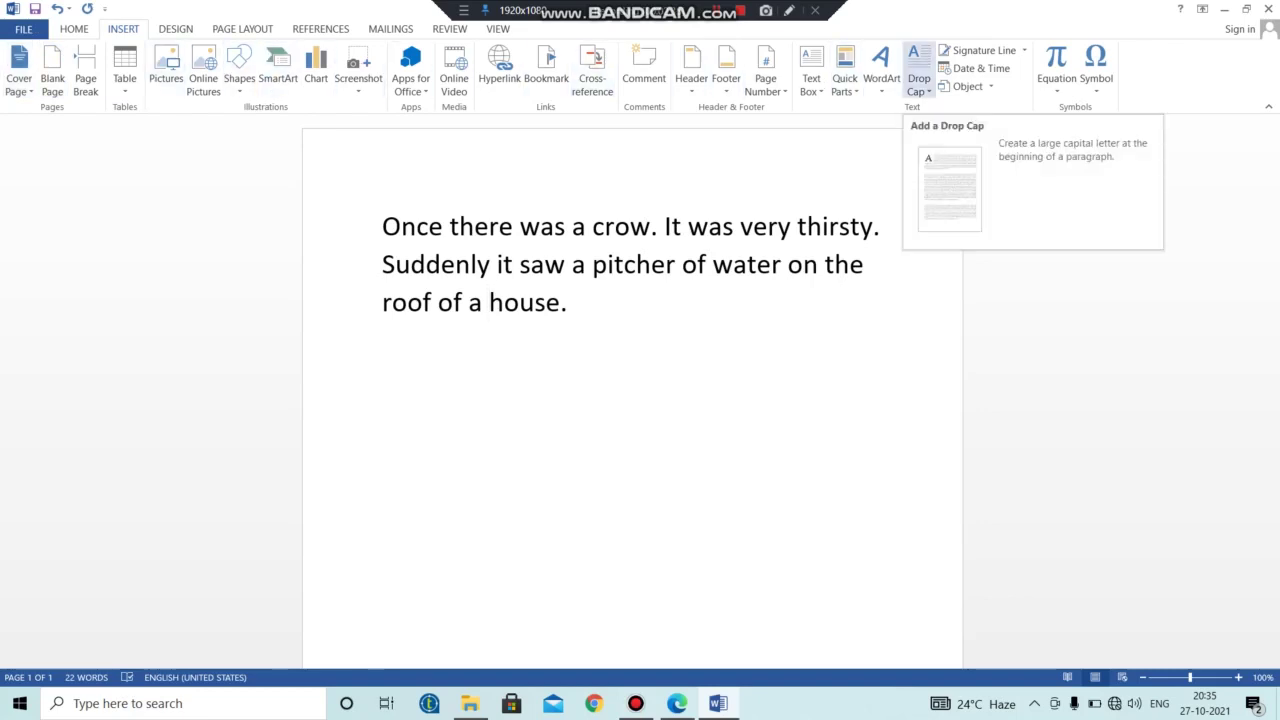
pyautogui.click(918, 80)
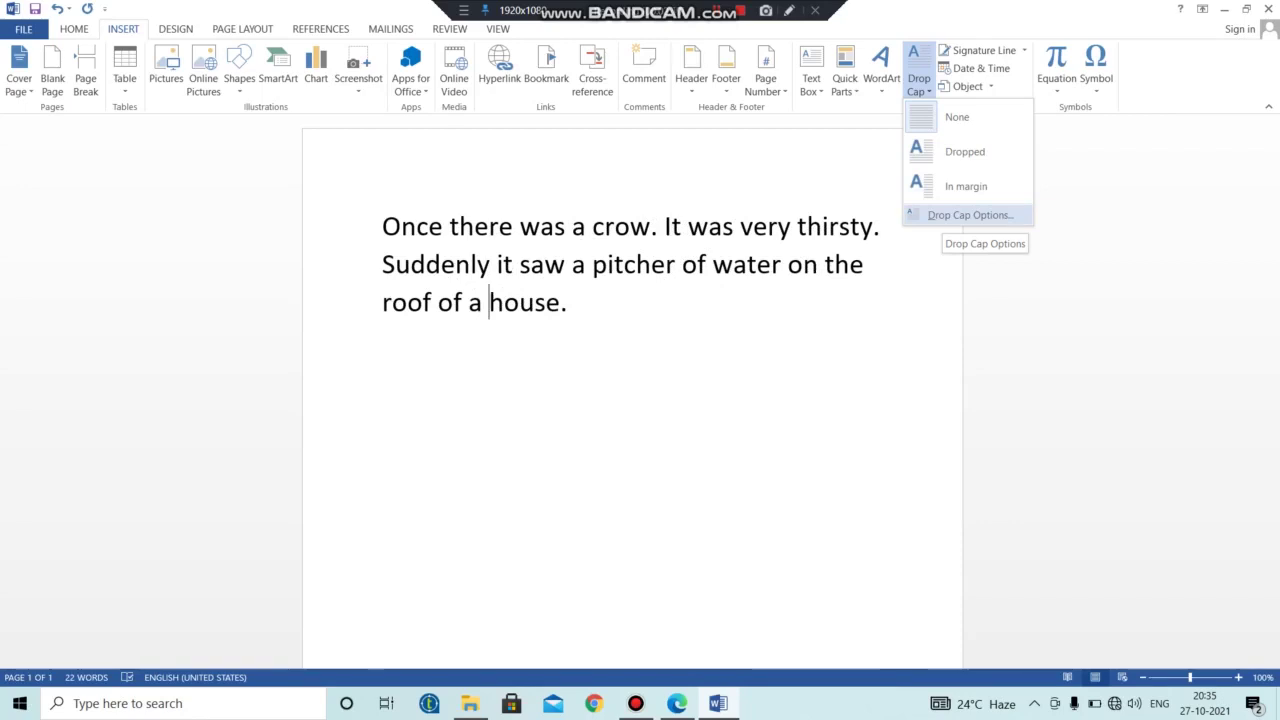
pyautogui.click(970, 215)
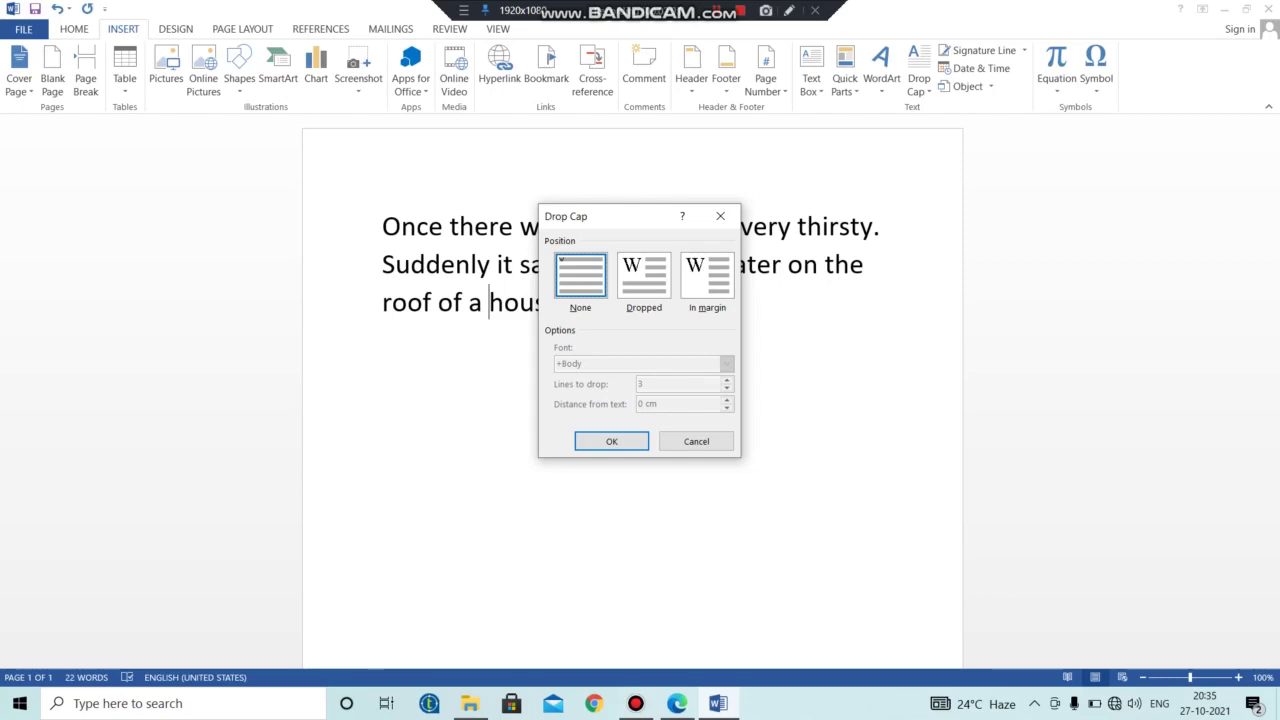
pyautogui.click(644, 276)
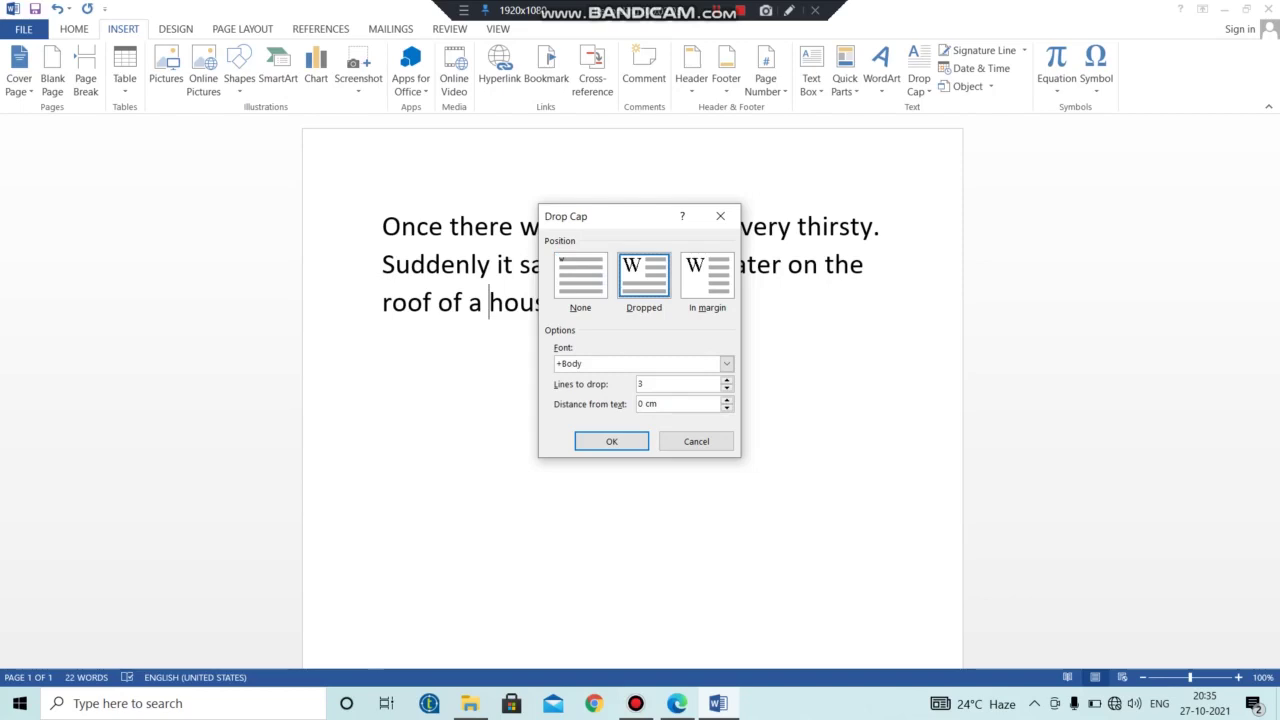
pyautogui.click(707, 276)
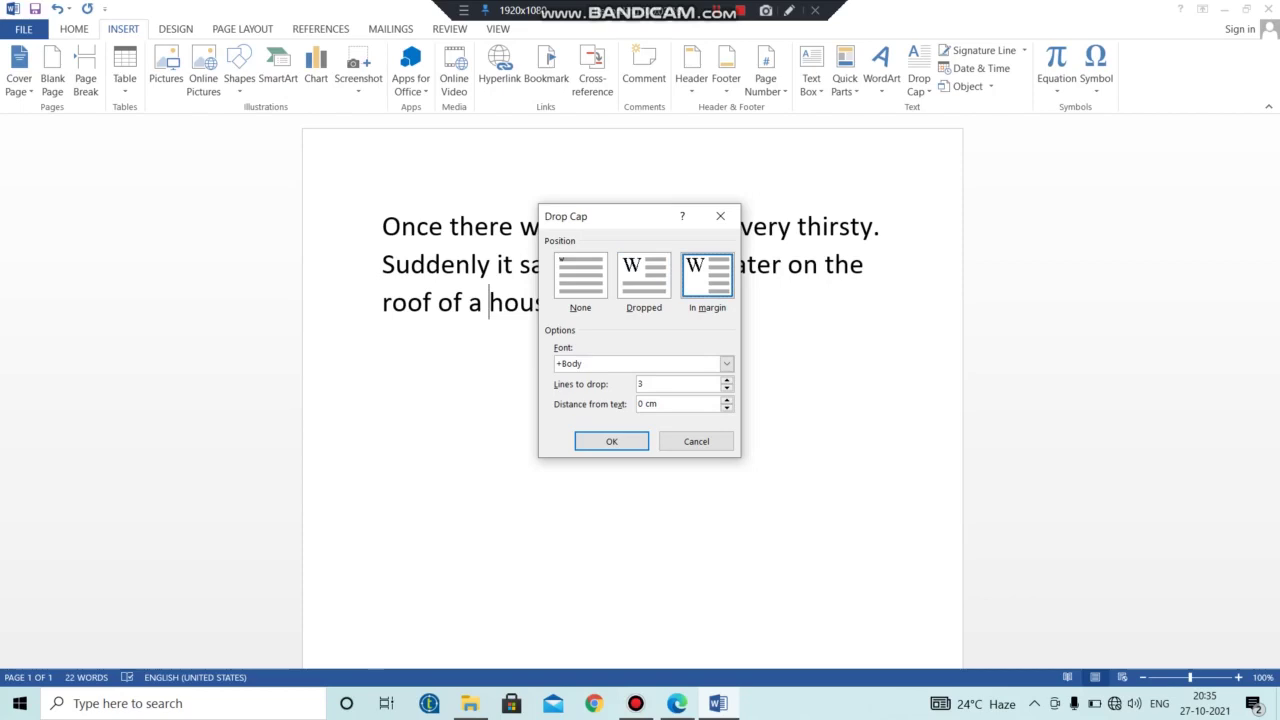
# Set the font of the In margin drop cap to Broadway.
pyautogui.click(727, 363)
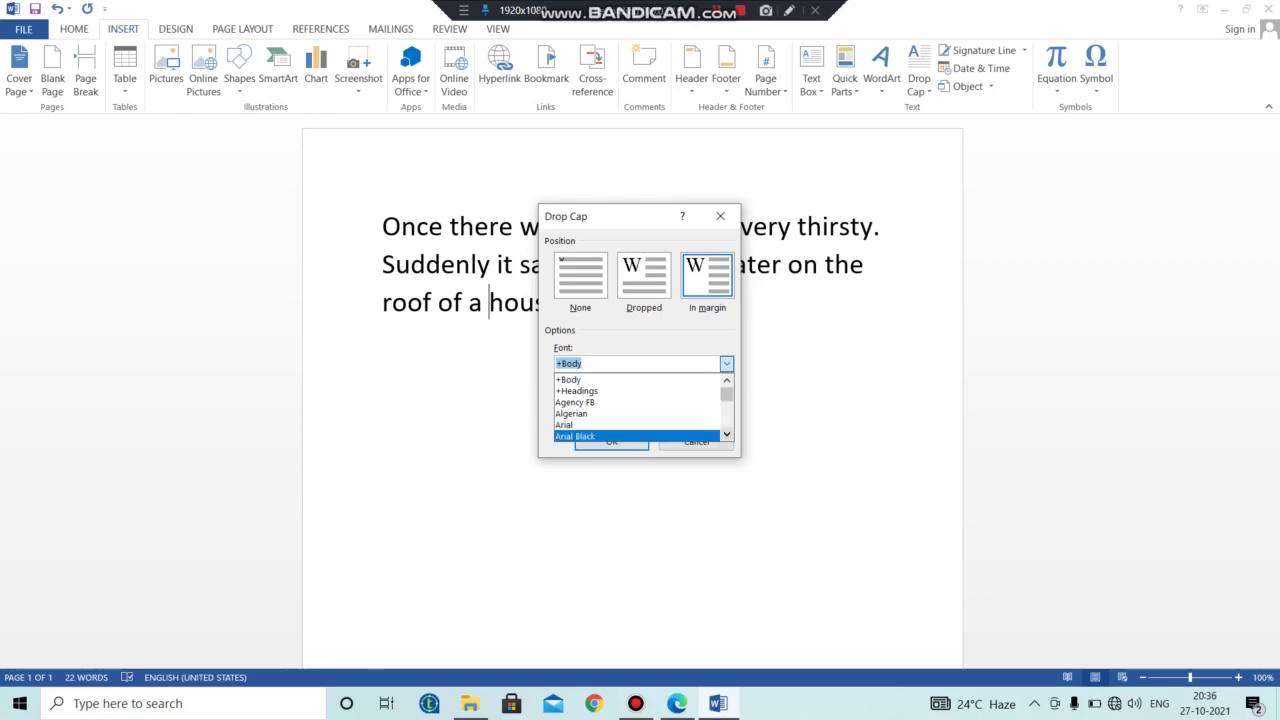
pyautogui.scroll(-2, 727, 433)
pyautogui.scroll(-4, 727, 433)
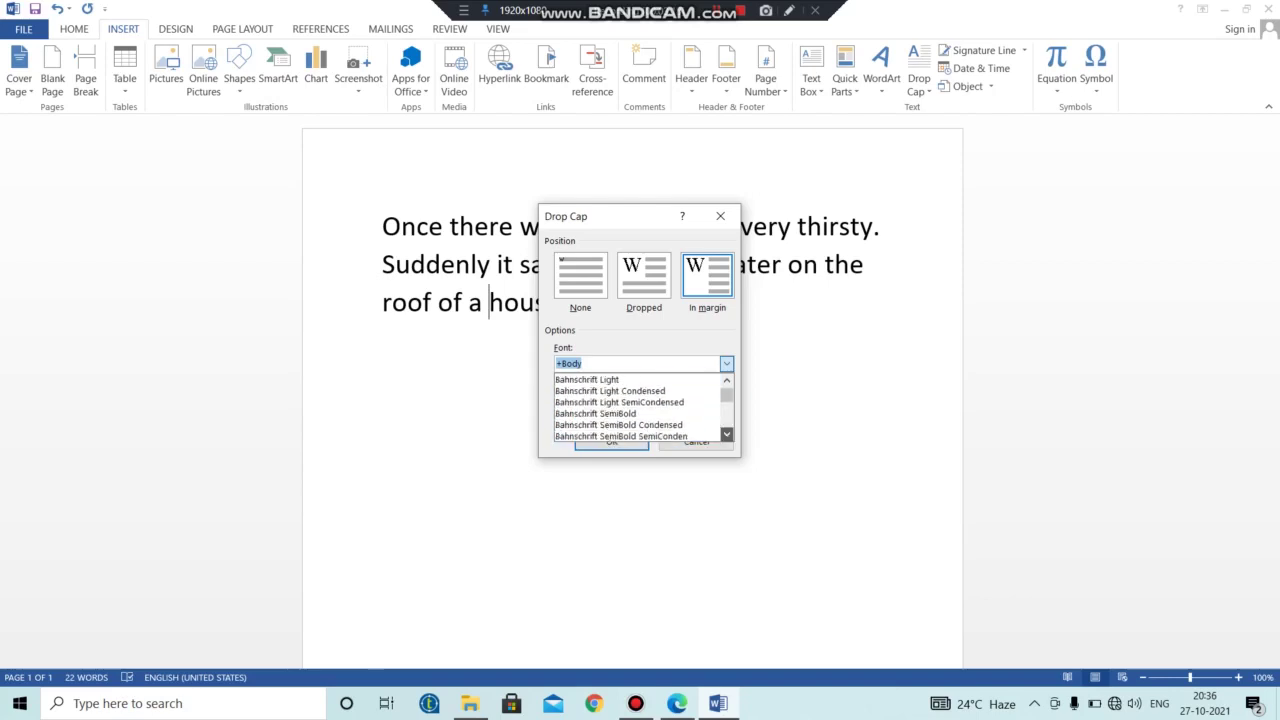
pyautogui.scroll(-4, 727, 433)
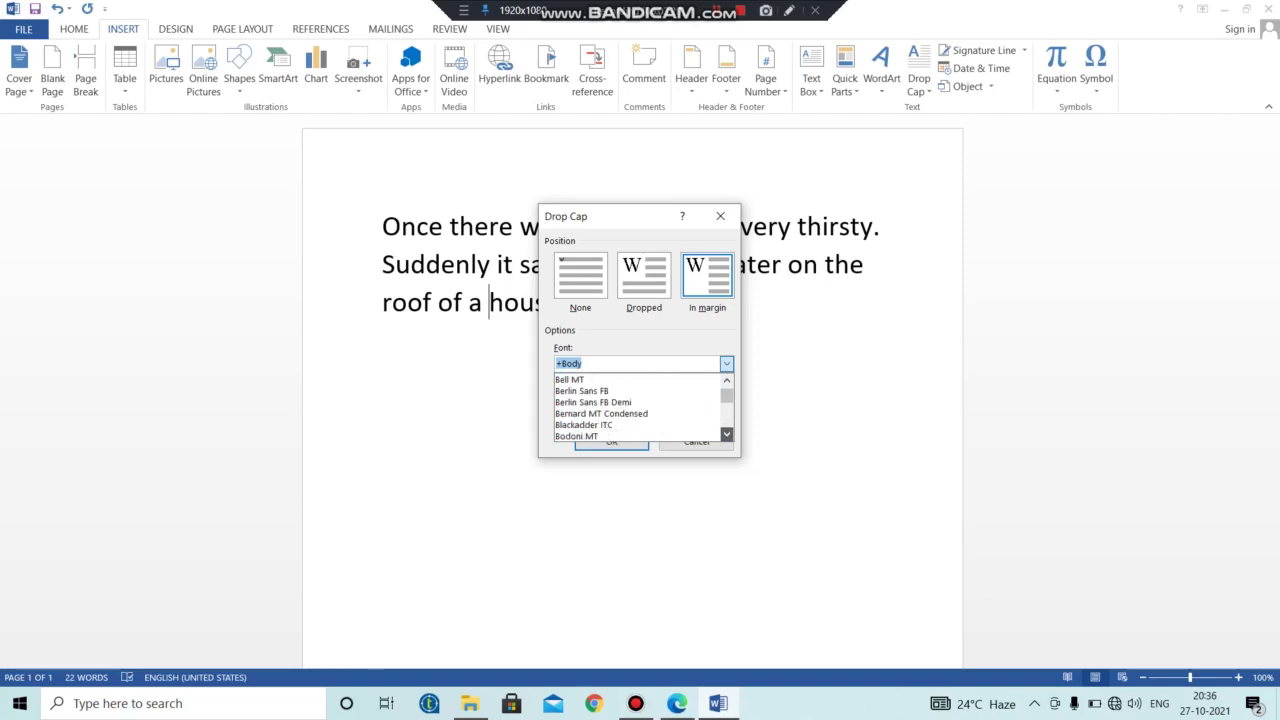
pyautogui.scroll(-2, 727, 433)
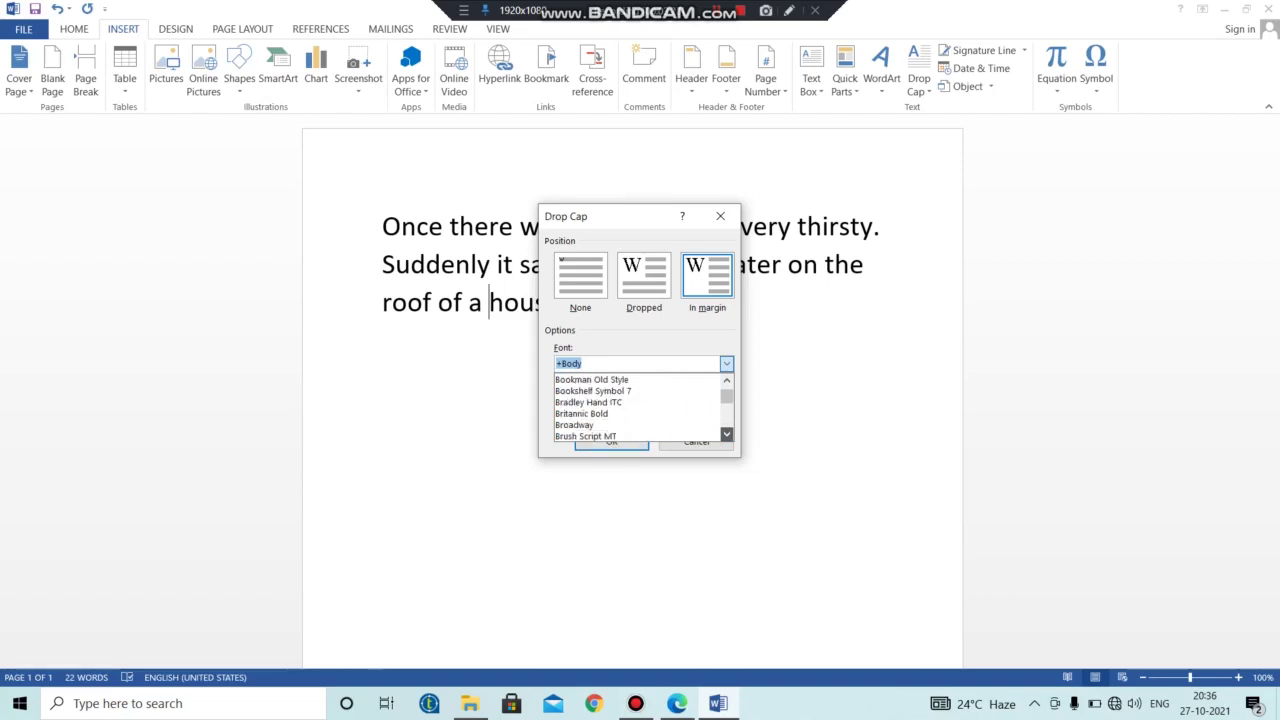
pyautogui.press('Down')
pyautogui.press('Down')
pyautogui.press('Down')
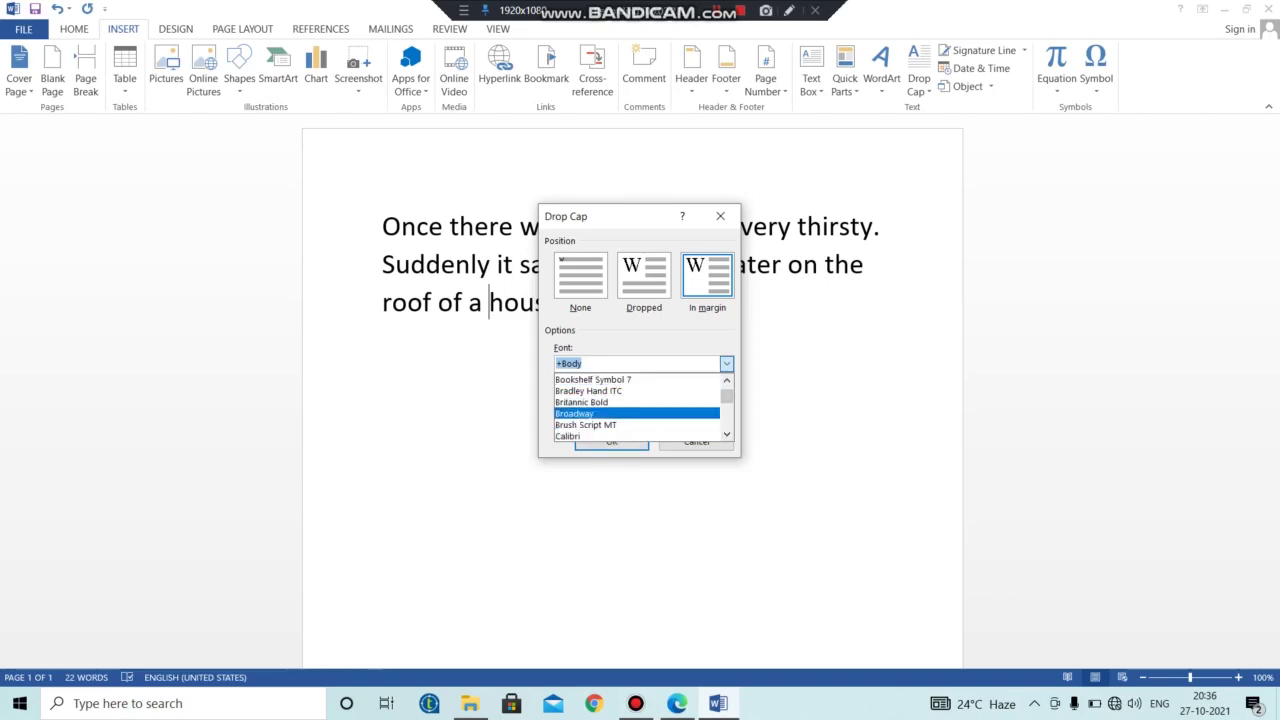
pyautogui.press('Return')
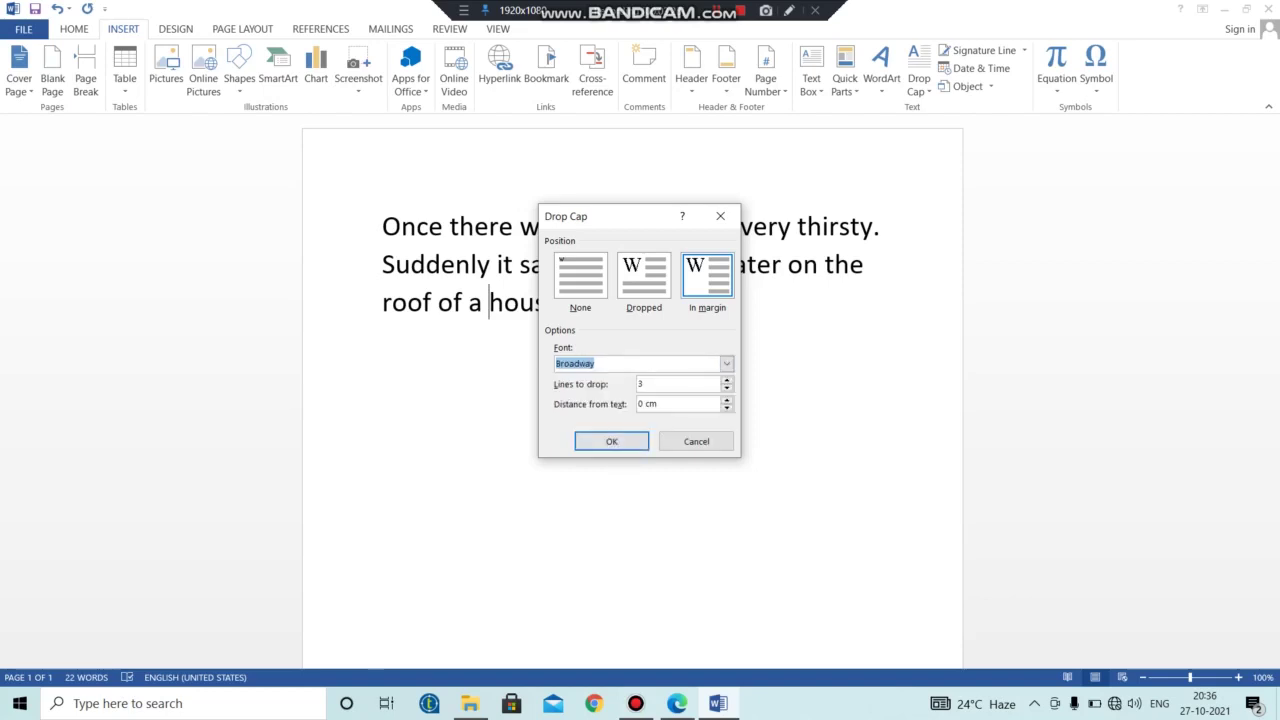
# Set the drop cap to drop 3 lines with a 1 cm distance from the text, and apply it to the paragraph.
pyautogui.click(726, 380)
pyautogui.press('Up')
pyautogui.press('Up')
pyautogui.press('Up')
pyautogui.press('Up')
pyautogui.press('Return')
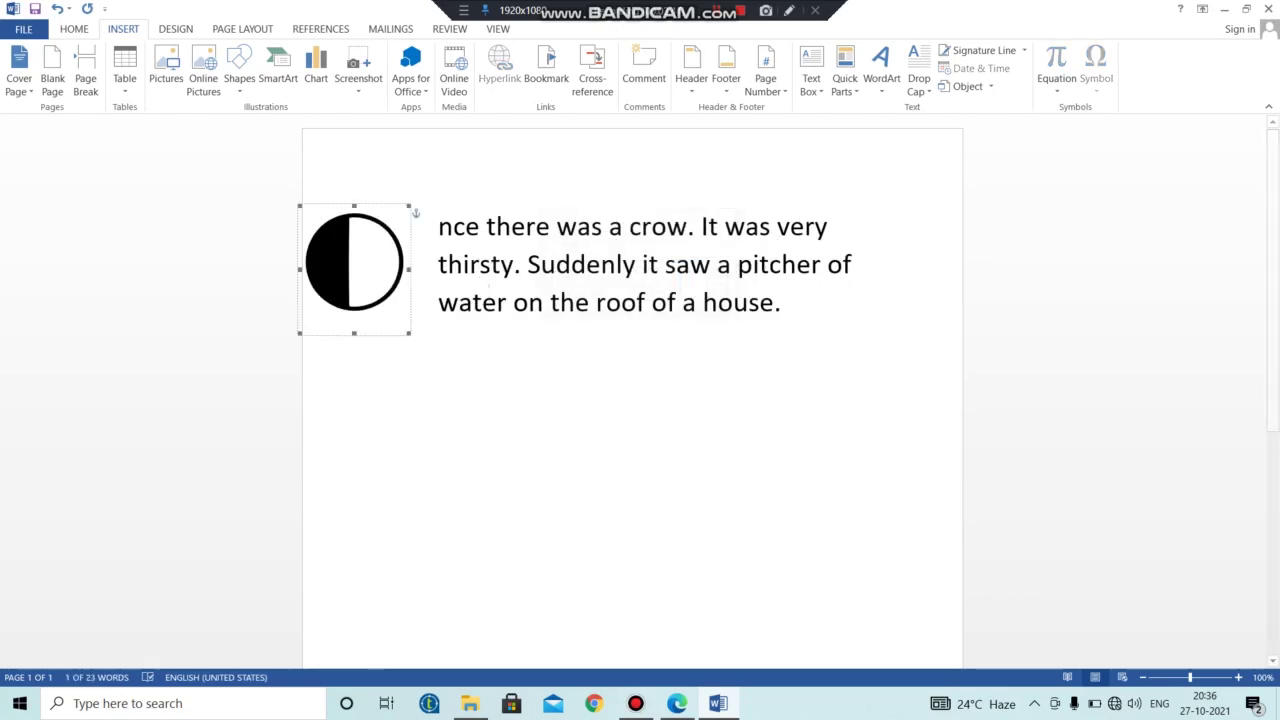
# Change the paragraph's drop cap to a 0 cm distance from the text and 4 lines to drop.
pyautogui.click(918, 80)
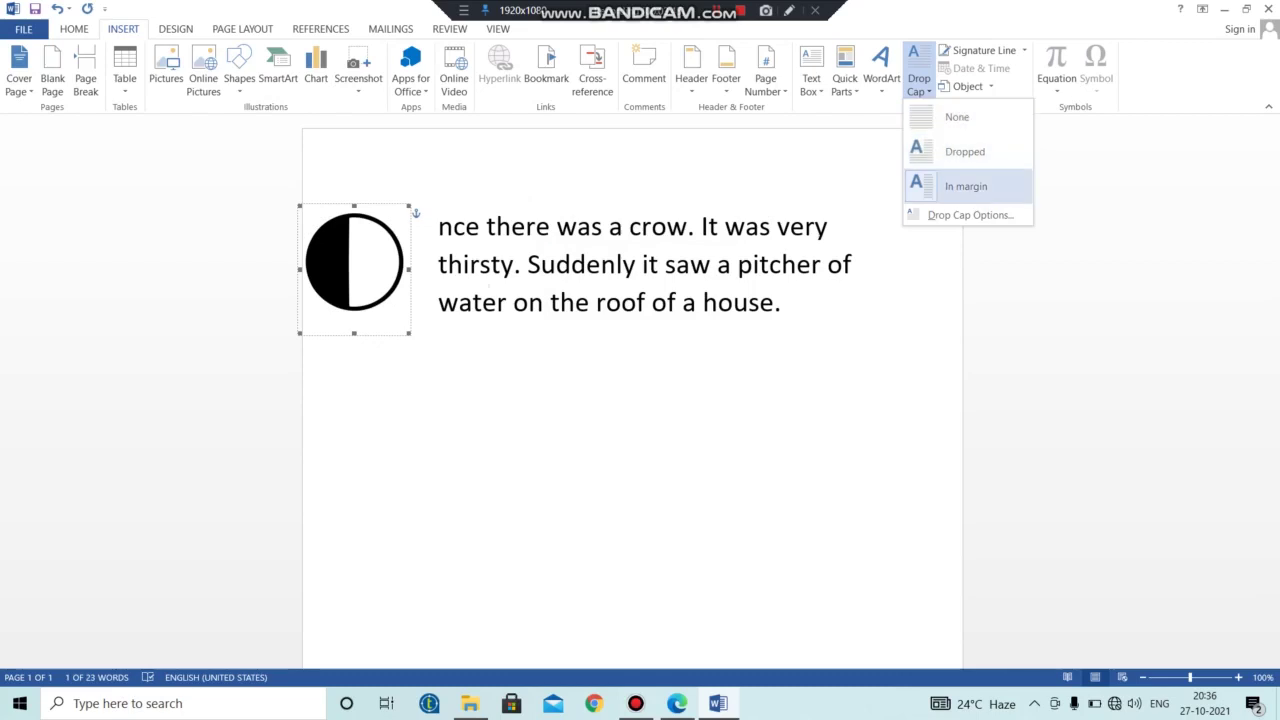
pyautogui.click(968, 214)
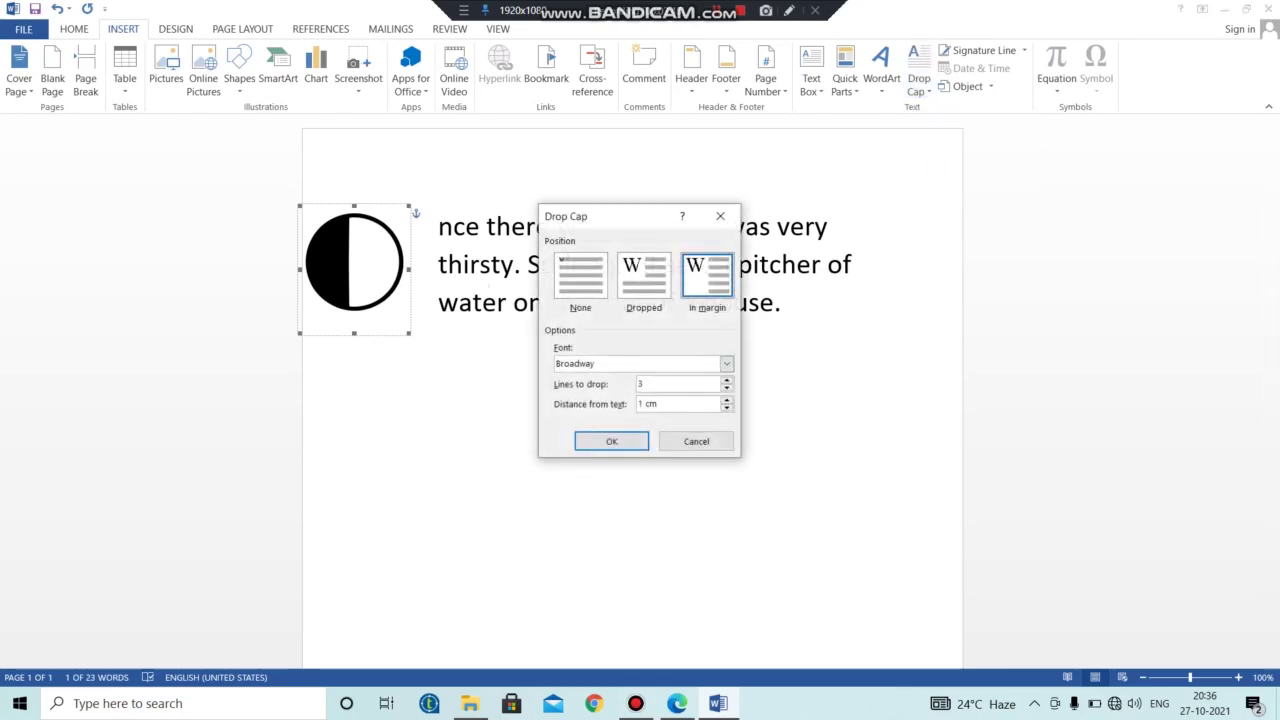
pyautogui.click(726, 407)
pyautogui.click(726, 407)
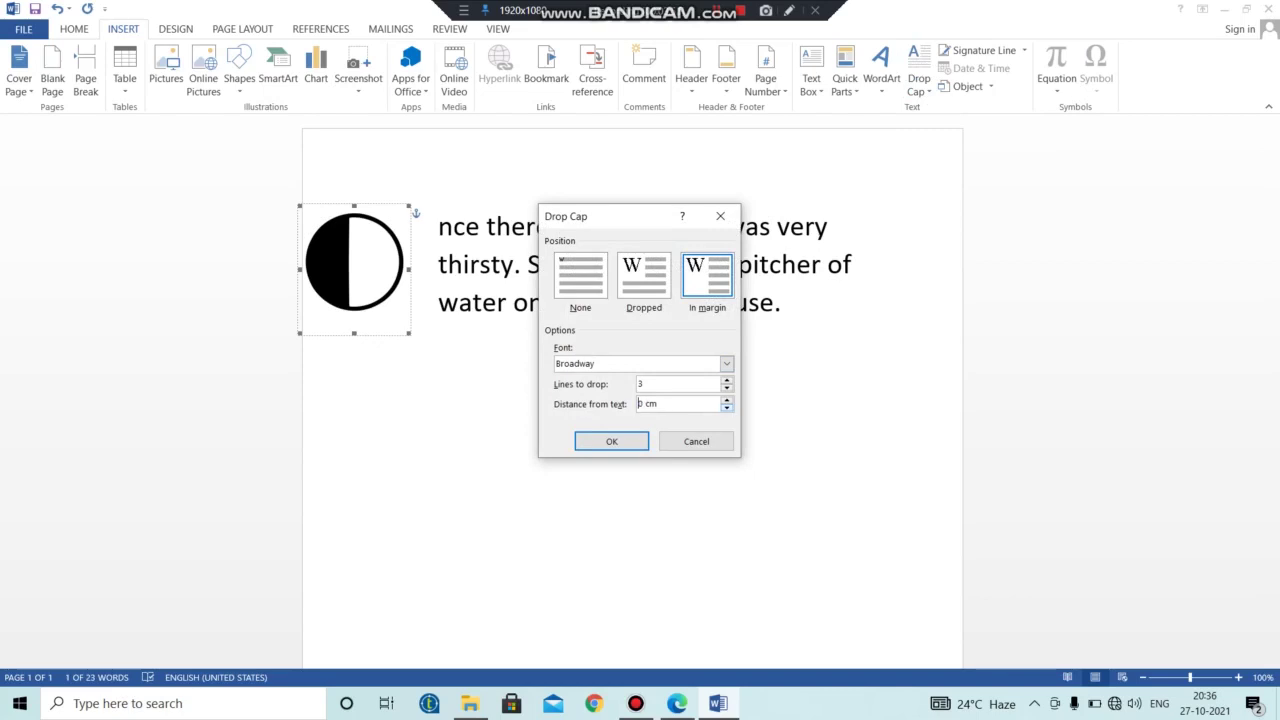
pyautogui.click(726, 380)
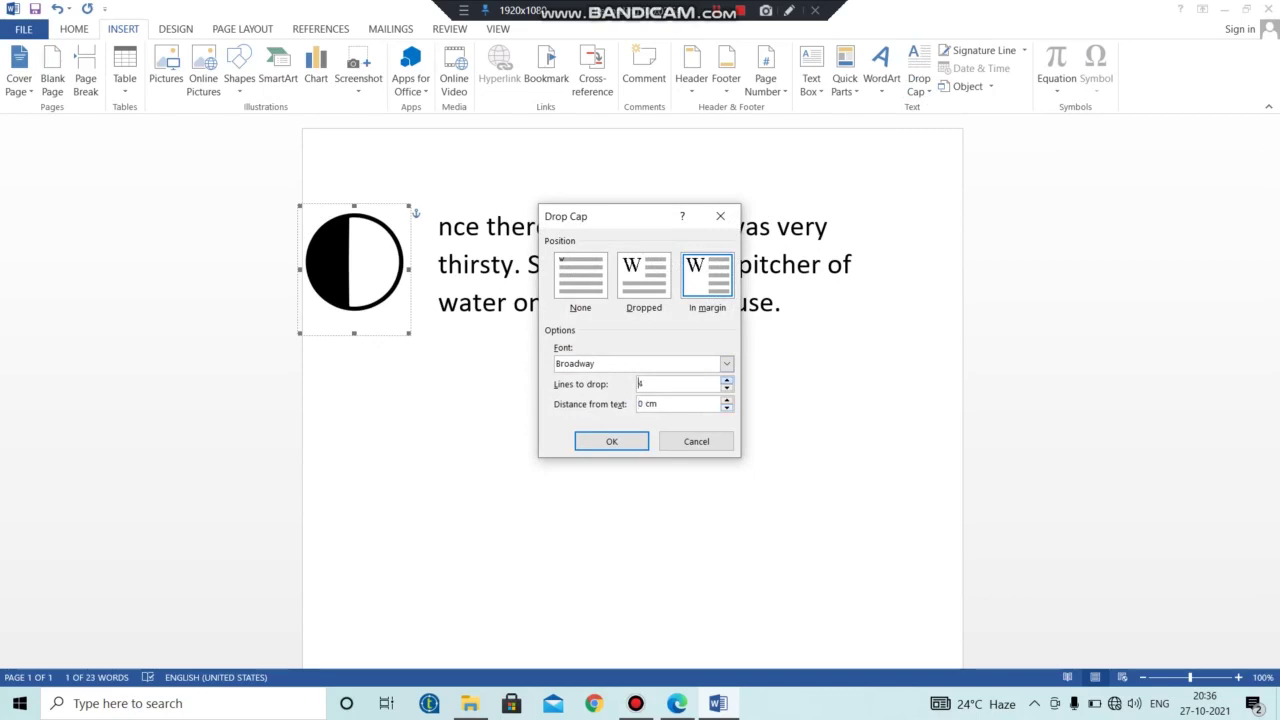
pyautogui.press('Return')
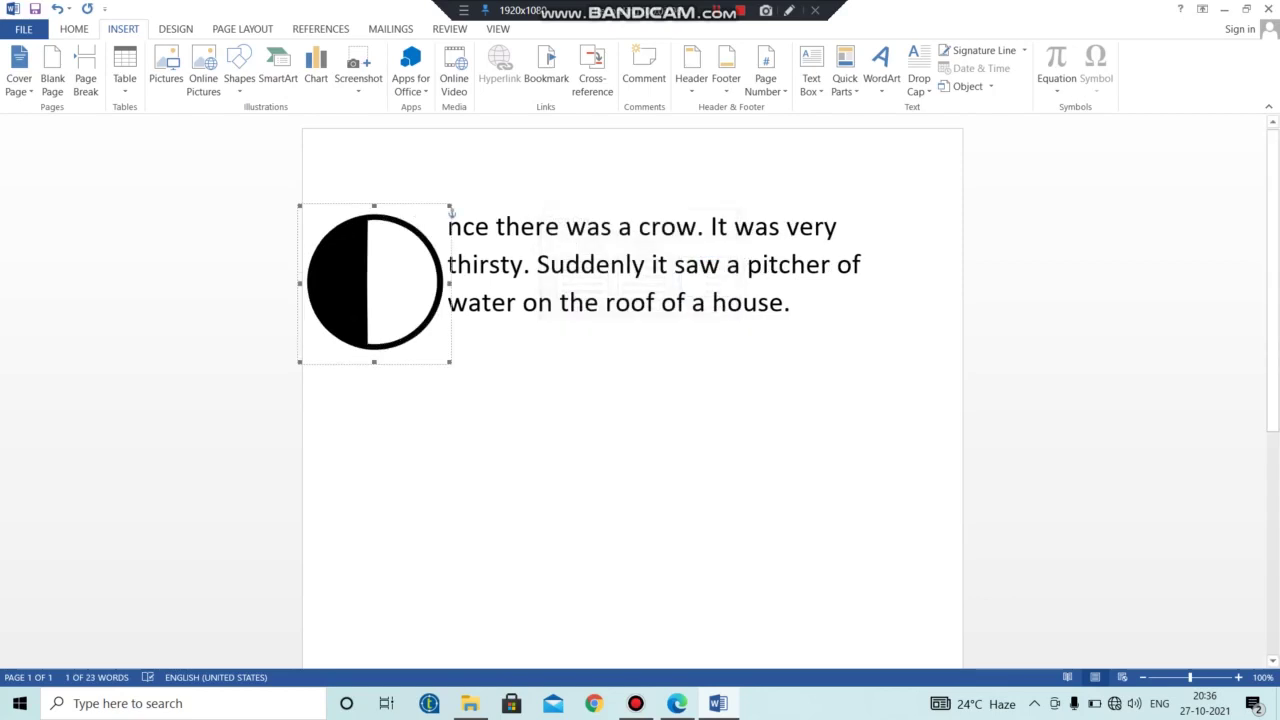
# Reduce the drop cap to 3 lines to drop.
pyautogui.click(916, 72)
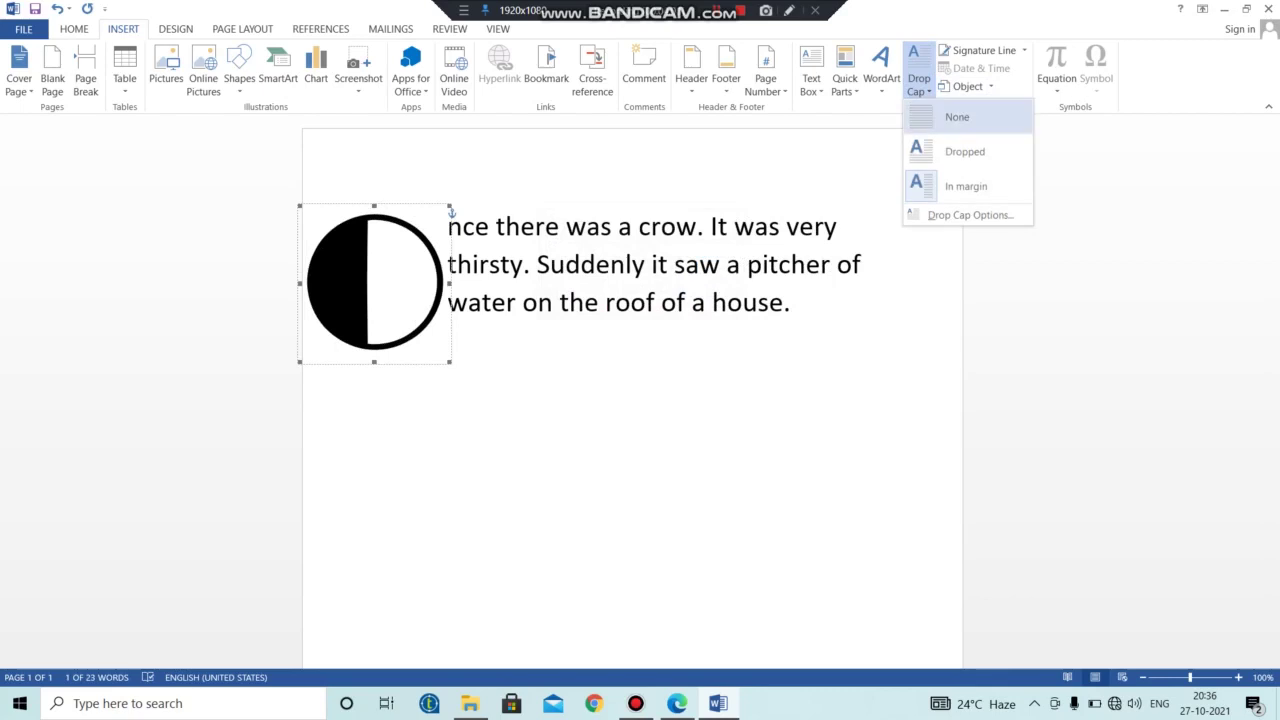
pyautogui.click(965, 215)
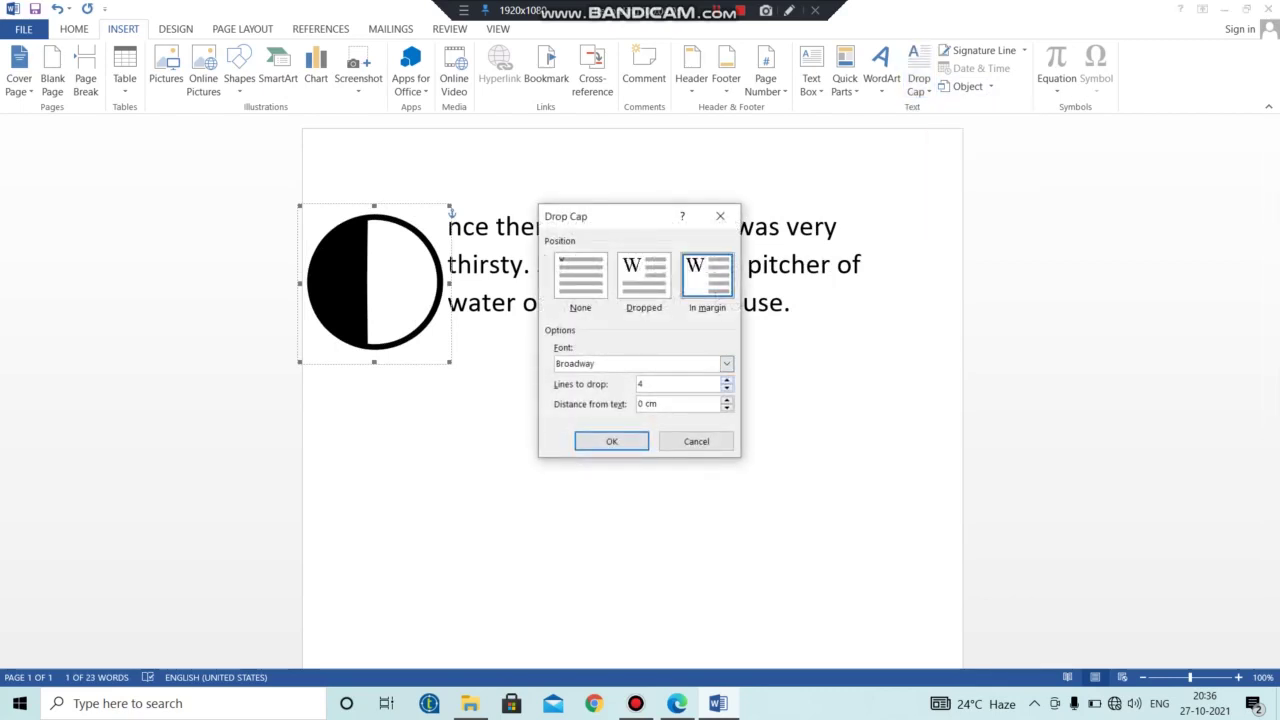
pyautogui.click(727, 388)
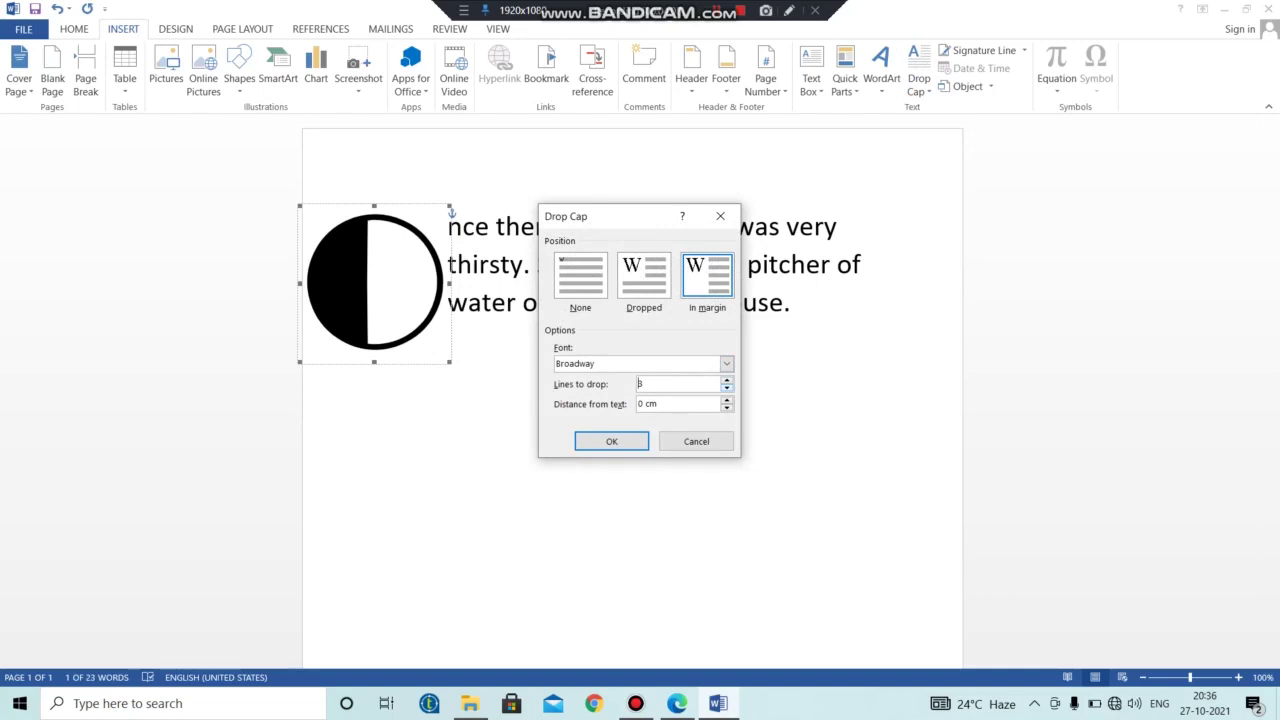
pyautogui.click(611, 441)
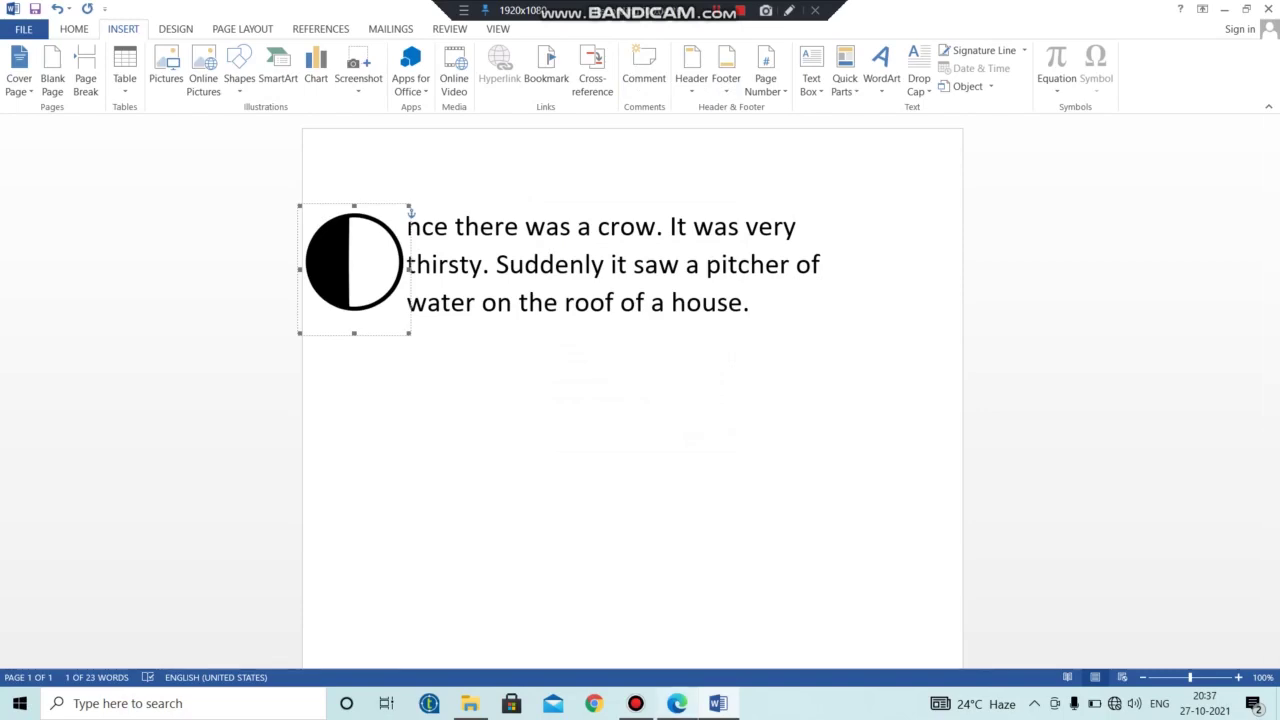
# Switch to the textbook PDF in Edge and read how to remove a drop cap and the Changing the Line Spacing section.
pyautogui.moveTo(677, 703)
pyautogui.click(672, 625)
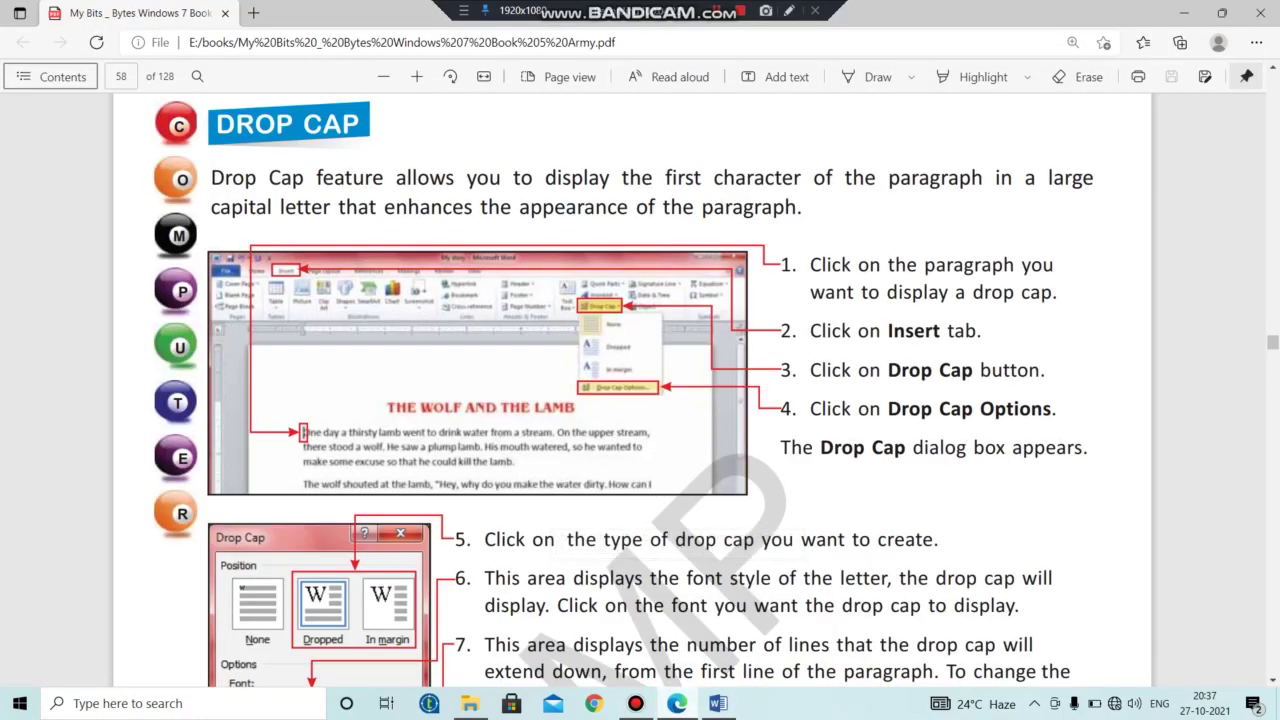
pyautogui.scroll(-7, 633, 390)
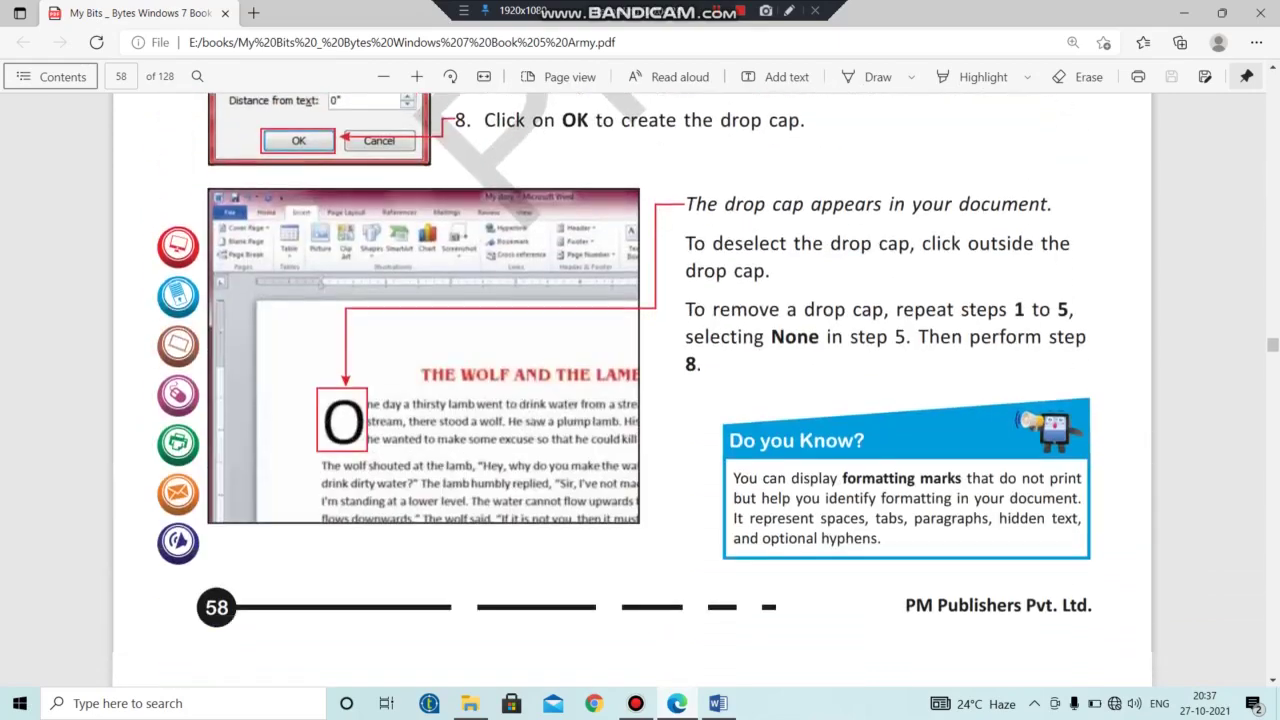
pyautogui.scroll(-4, 633, 390)
pyautogui.scroll(3, 633, 390)
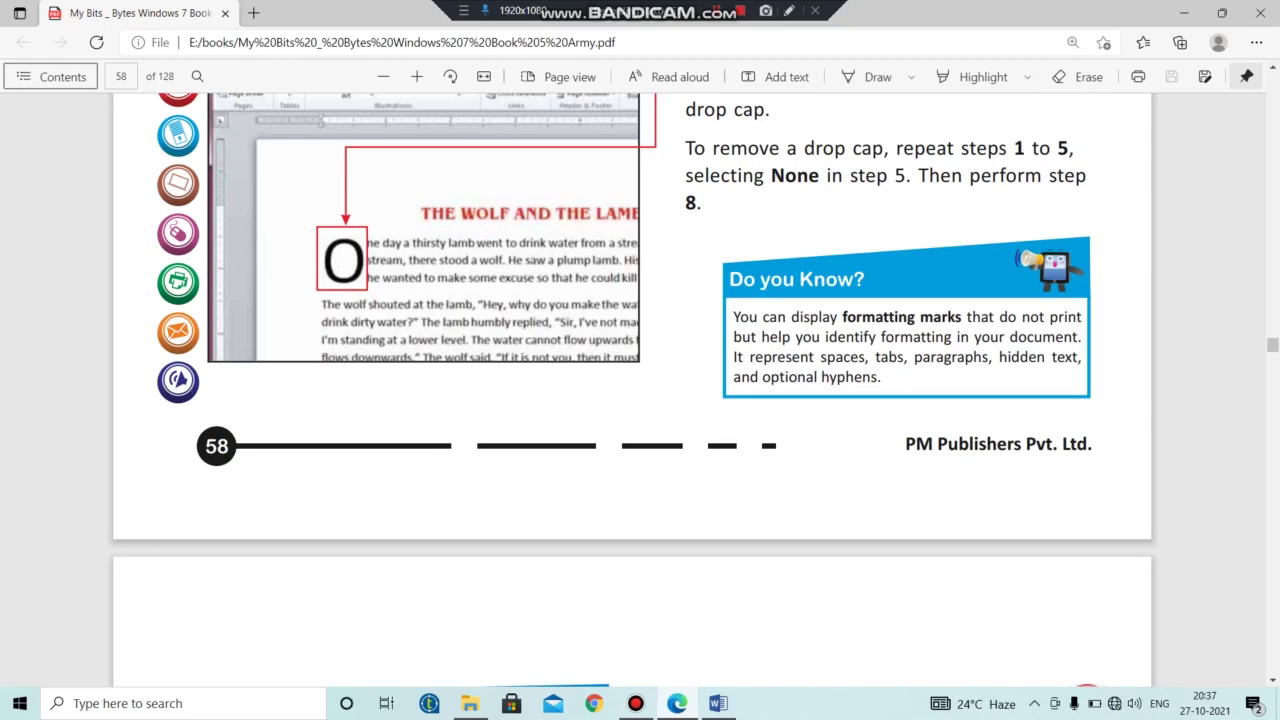
pyautogui.scroll(-5, 633, 390)
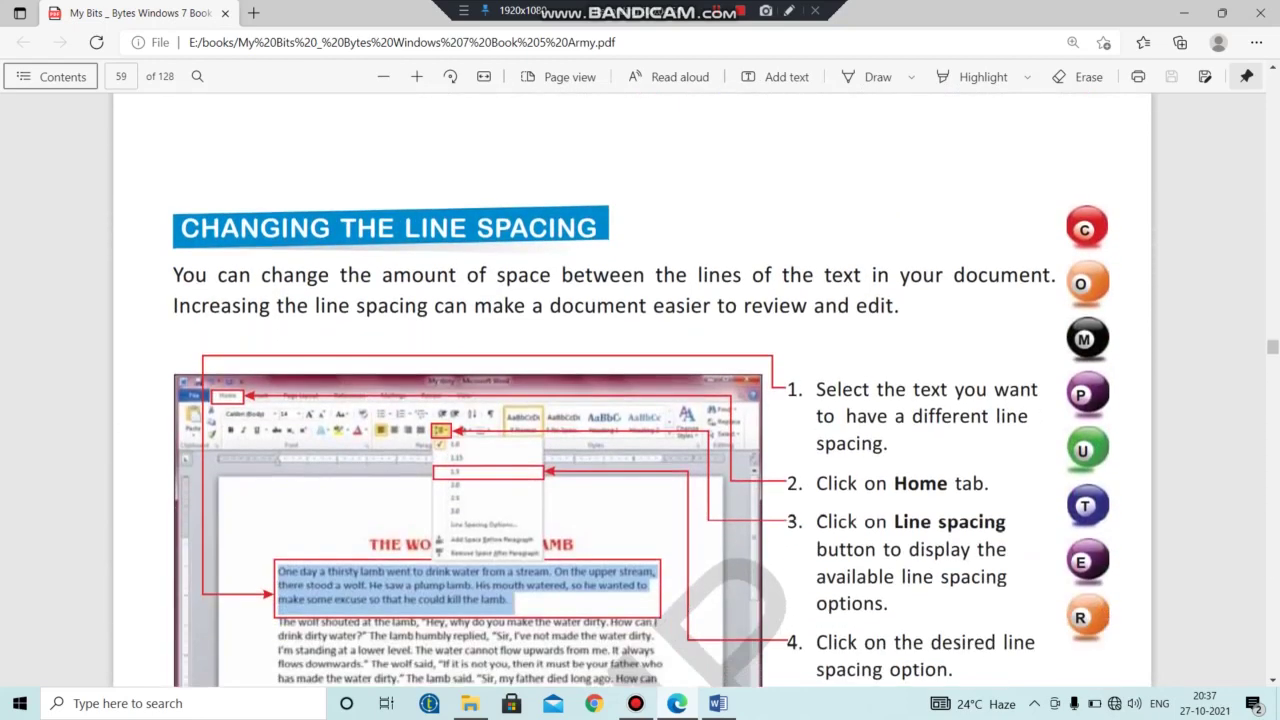
pyautogui.scroll(-3, 633, 390)
pyautogui.scroll(1, 633, 390)
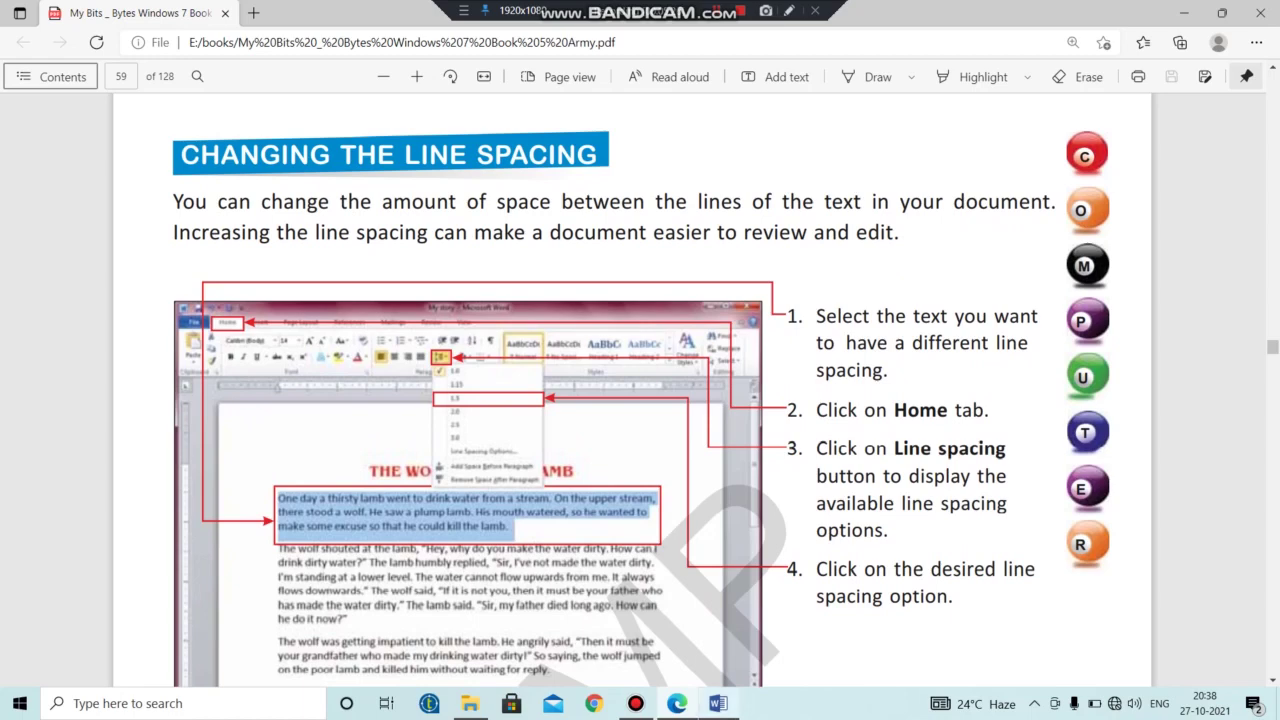
# Switch back to the Word document and remove the drop cap from the crow paragraph.
pyautogui.moveTo(718, 703)
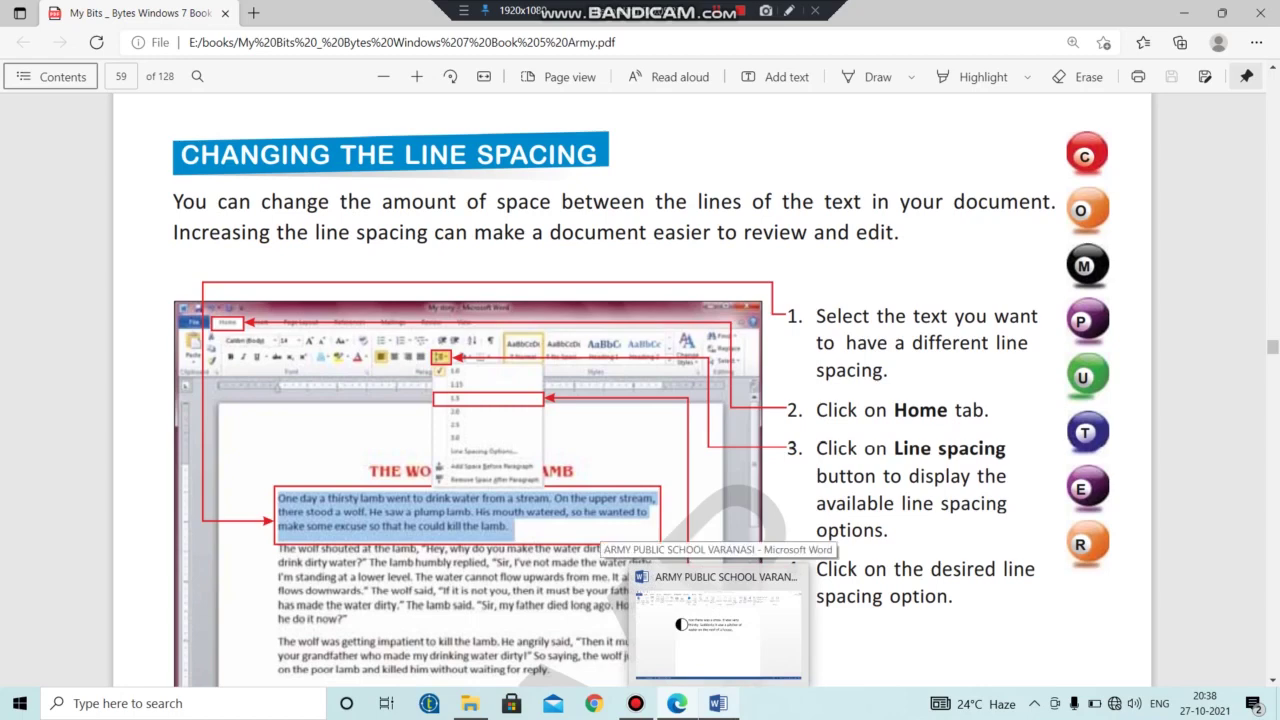
pyautogui.click(718, 630)
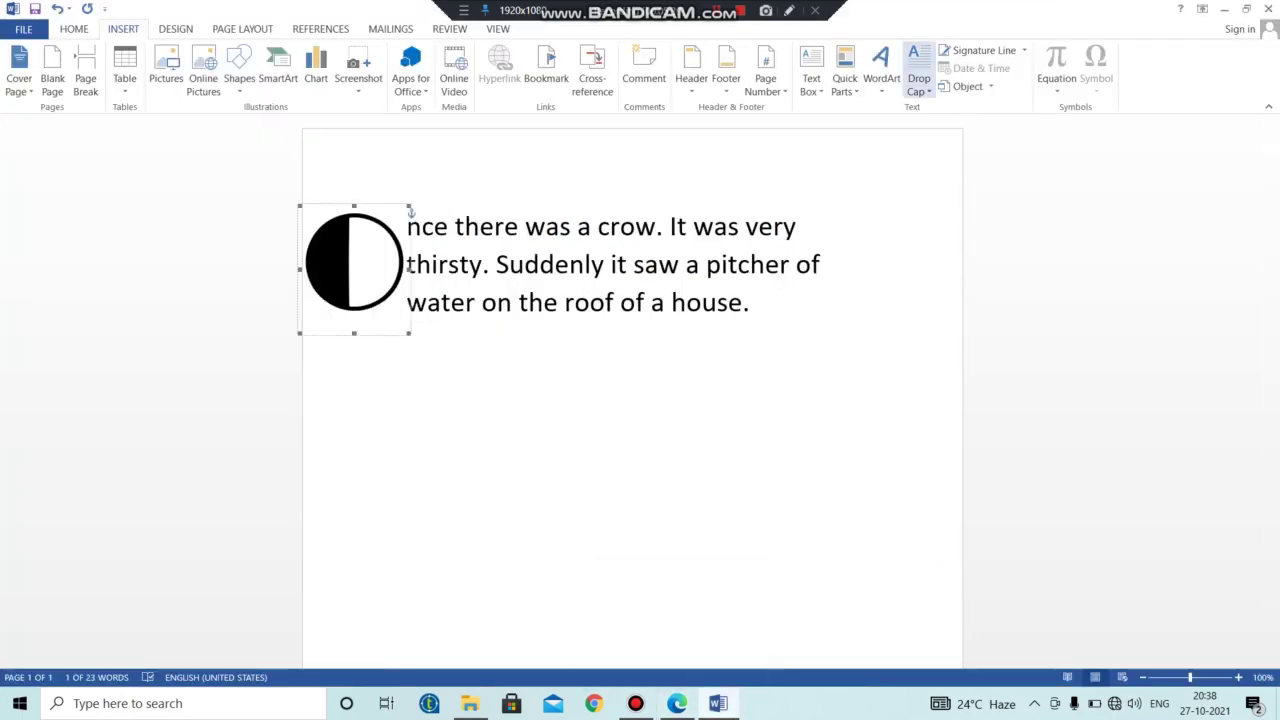
pyautogui.click(918, 80)
pyautogui.click(957, 117)
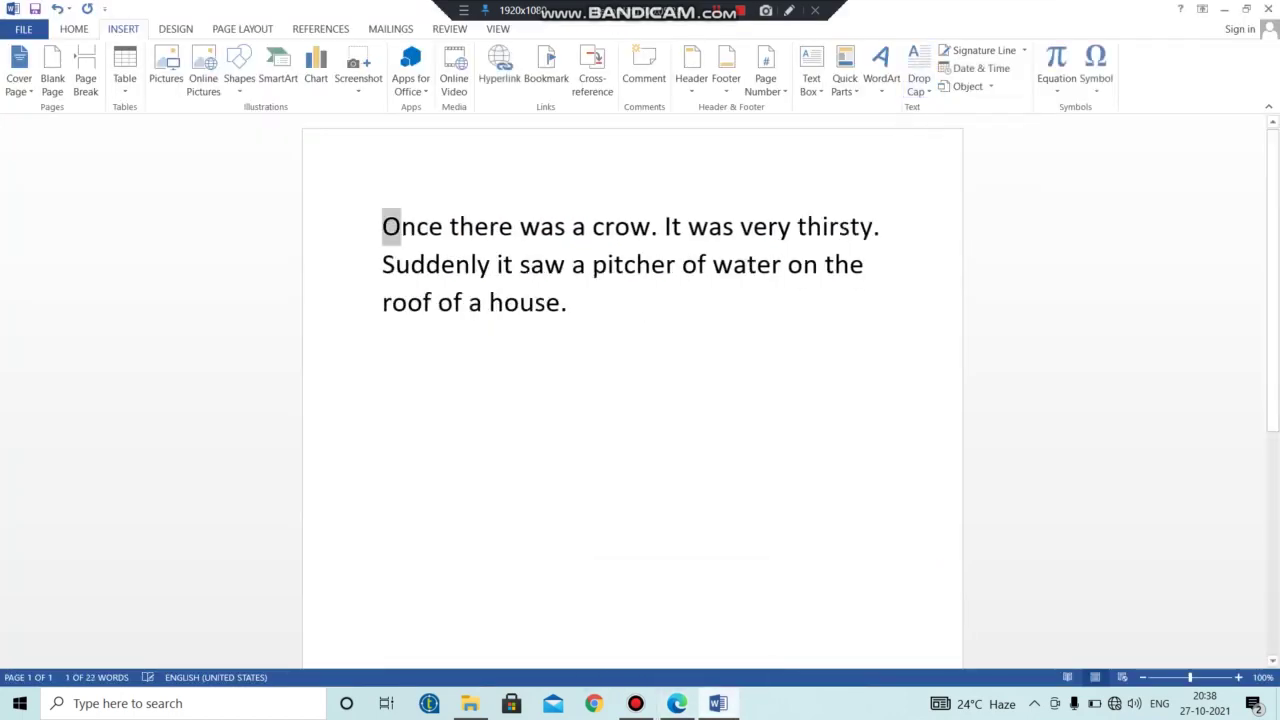
pyautogui.click(886, 226)
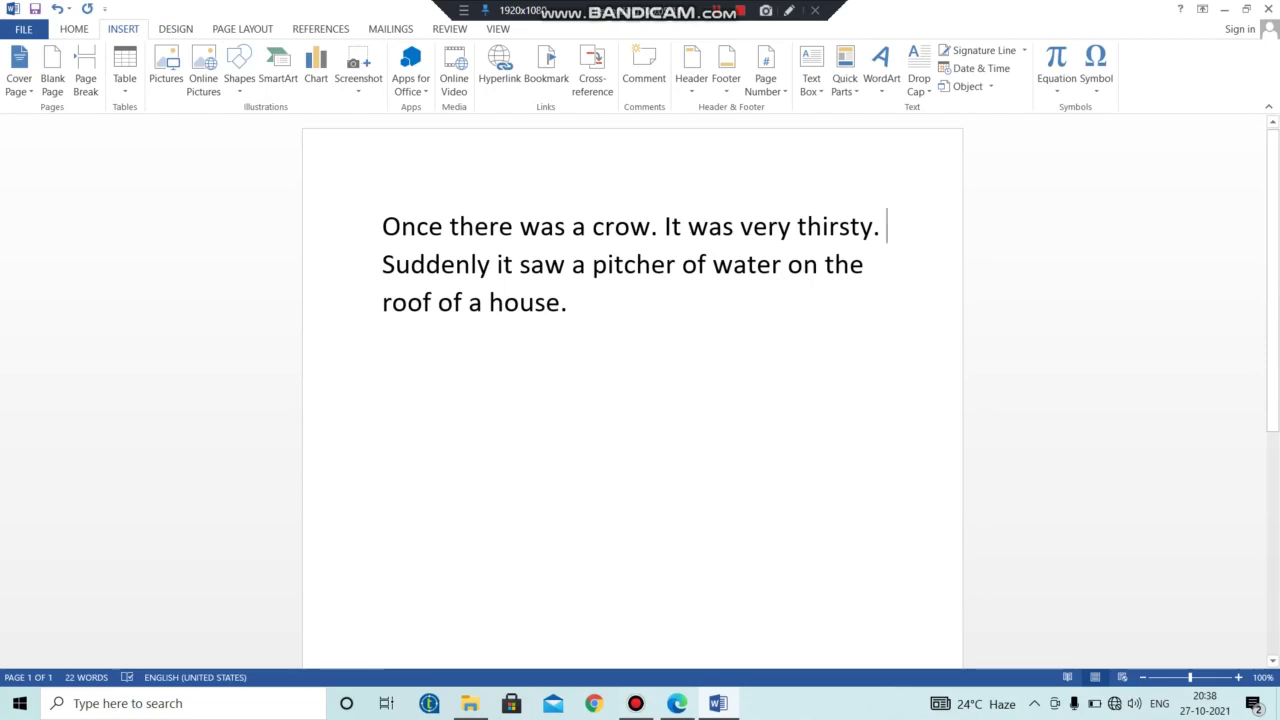
# Select the whole crow paragraph and review its line spacing options in the Paragraph dialog, closing it without changes.
pyautogui.click(382, 226)
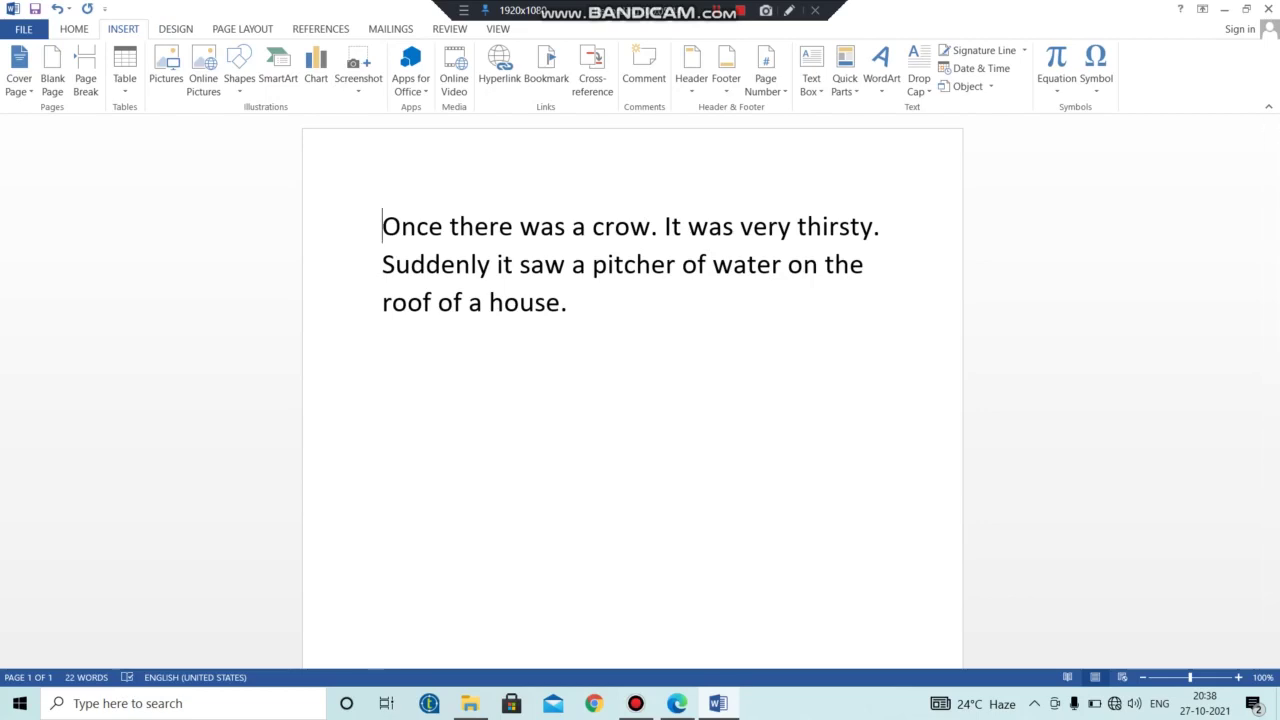
pyautogui.moveTo(382, 226); pyautogui.dragTo(584, 305)
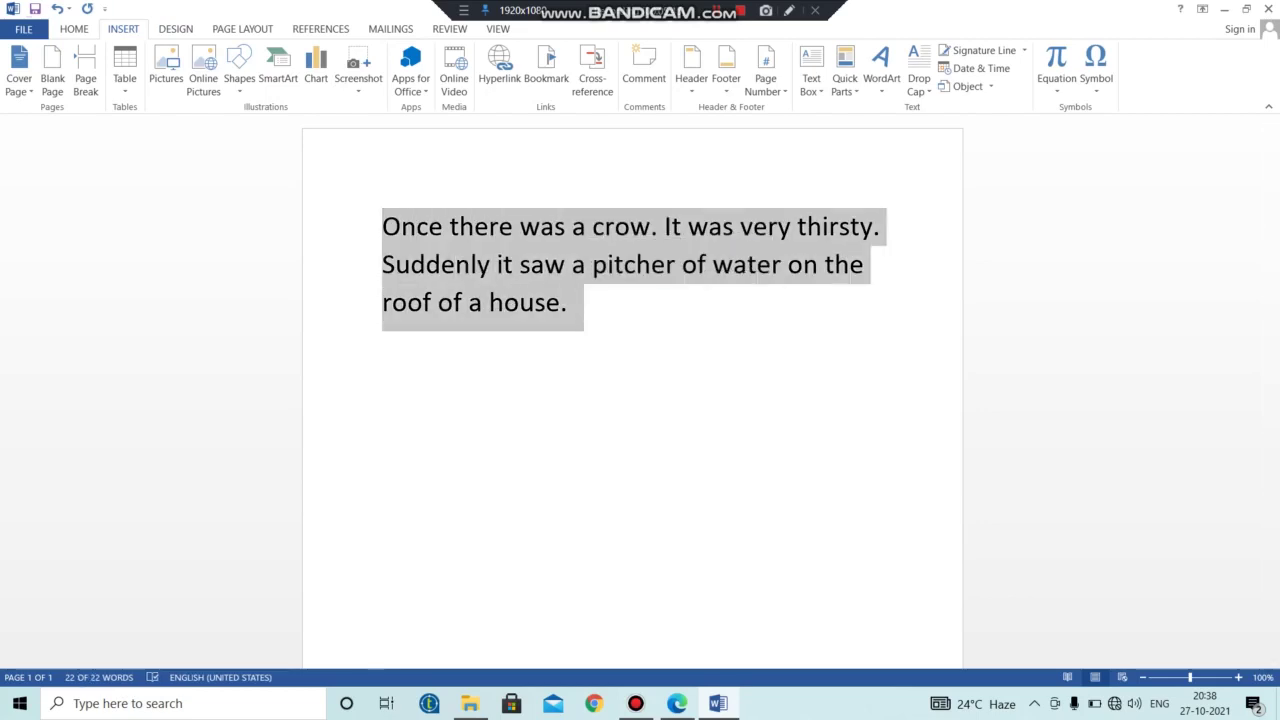
pyautogui.hotkey('alt', 'h')
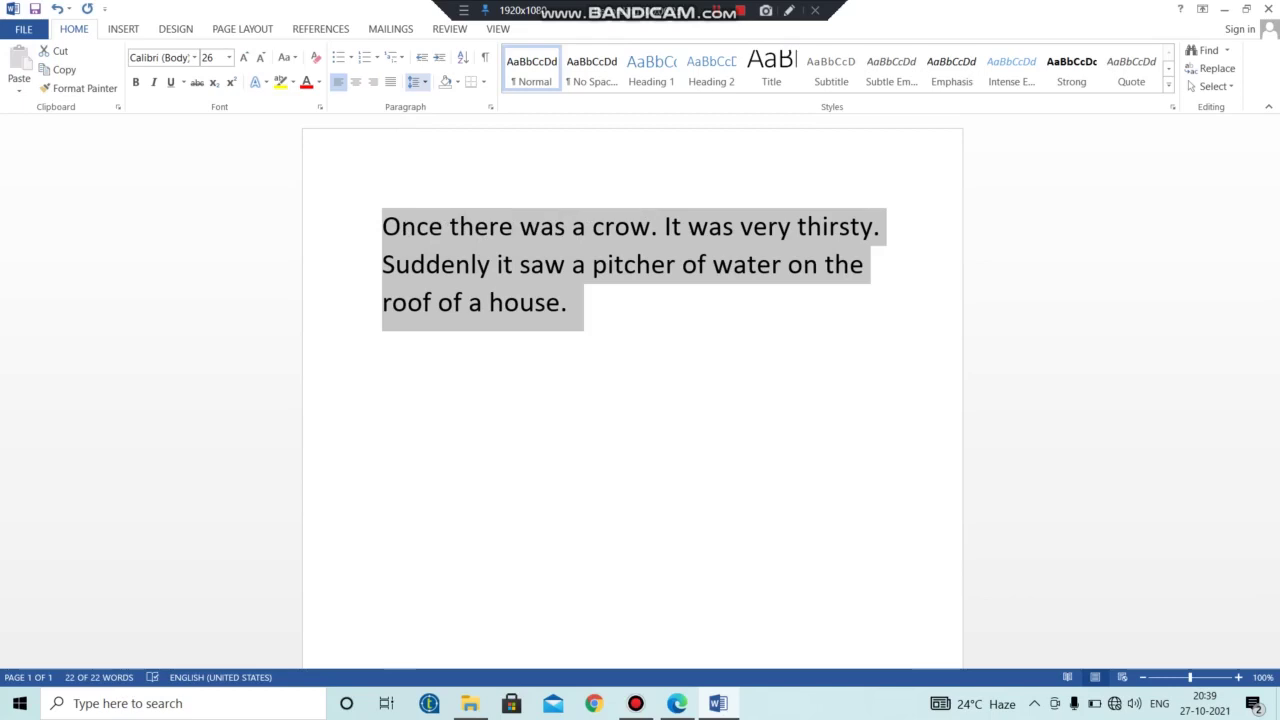
pyautogui.click(417, 81)
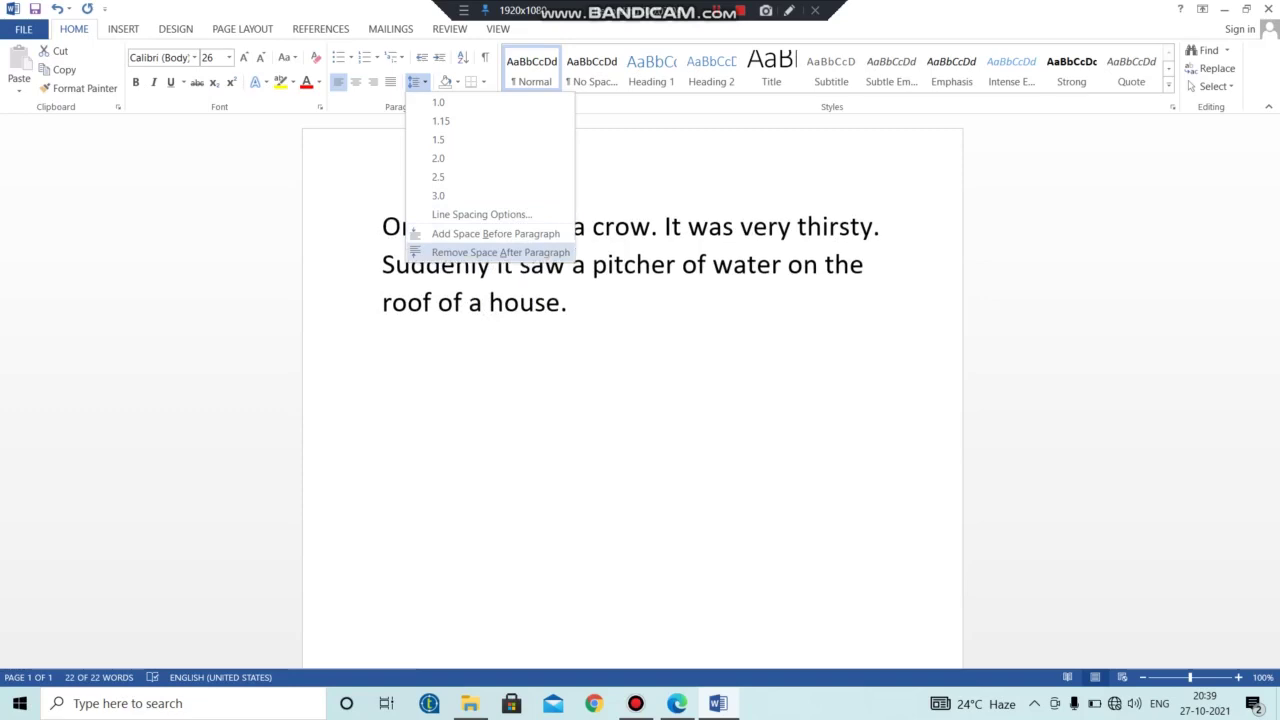
pyautogui.click(480, 214)
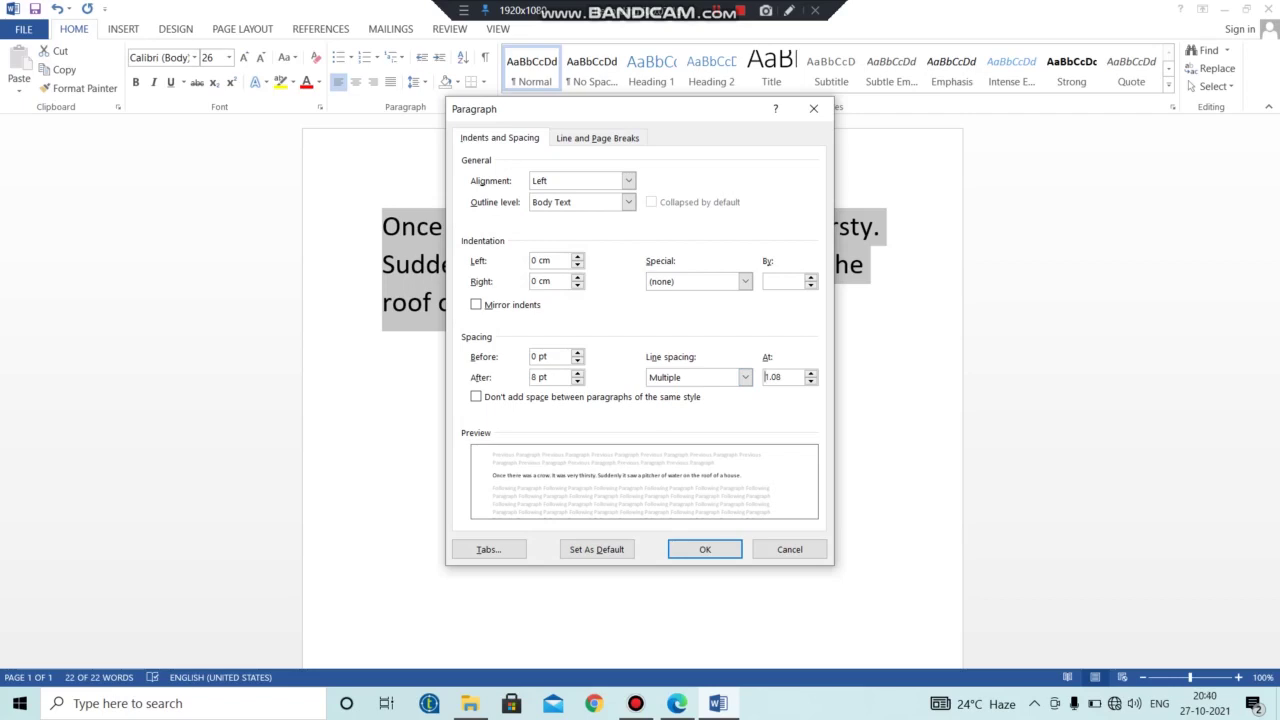
pyautogui.click(789, 549)
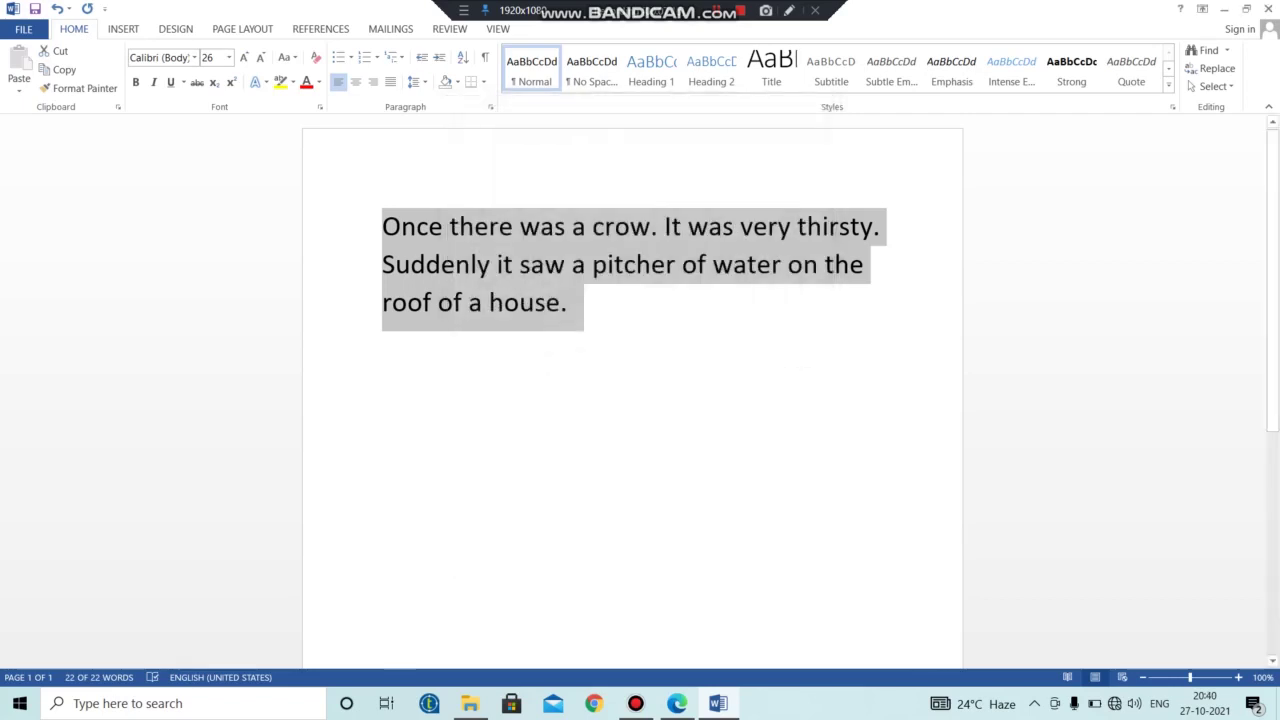
pyautogui.click(488, 302)
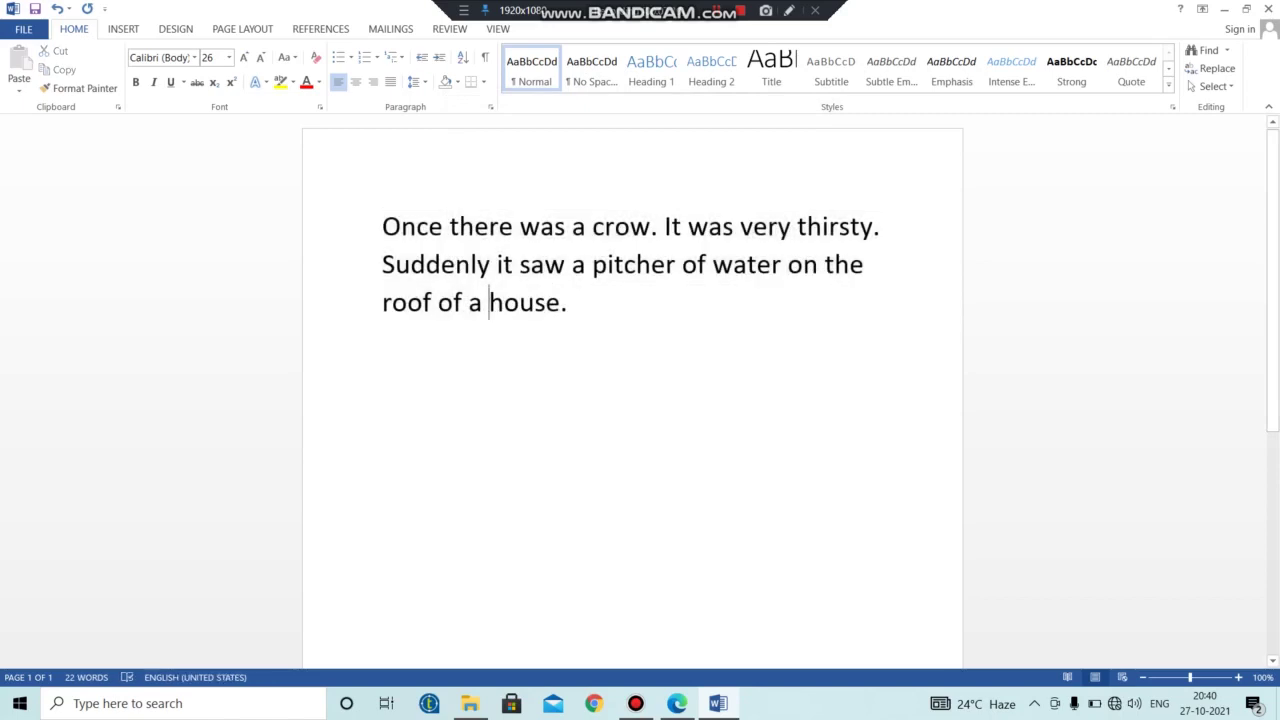
# Set the line spacing of the whole crow paragraph to 2.0.
pyautogui.click(382, 226)
pyautogui.moveTo(382, 226); pyautogui.dragTo(700, 304)
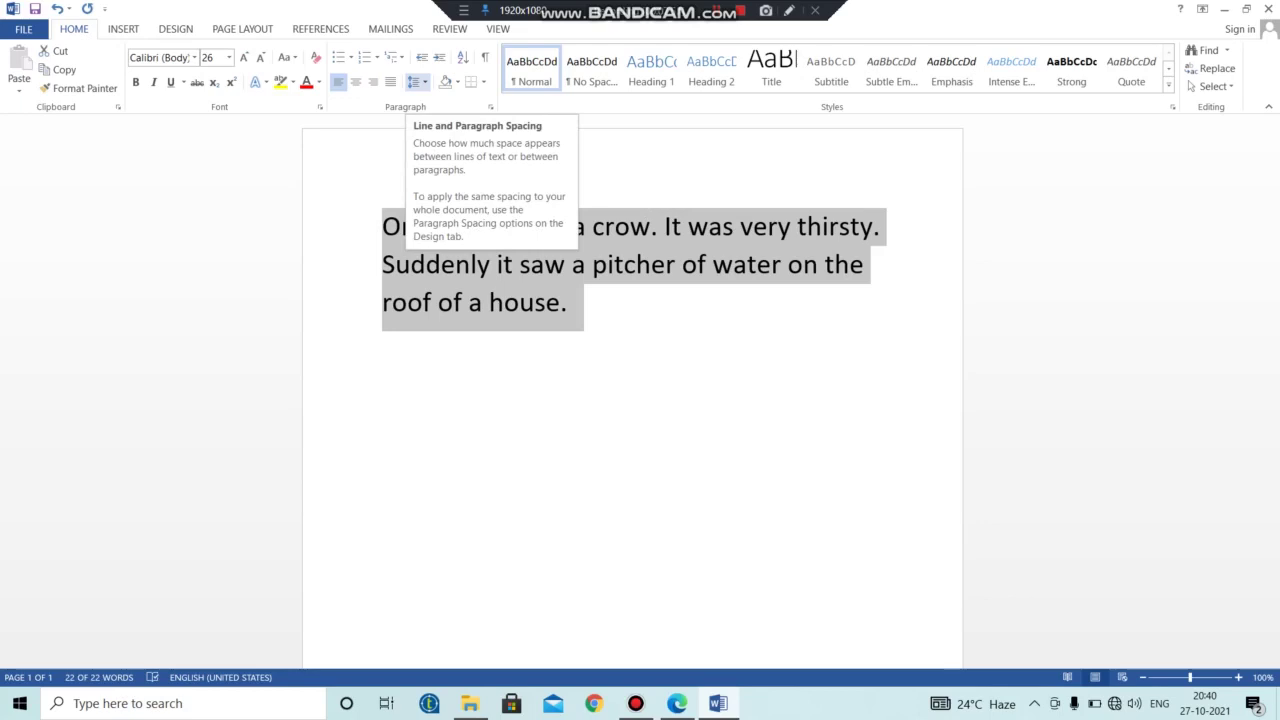
pyautogui.click(414, 82)
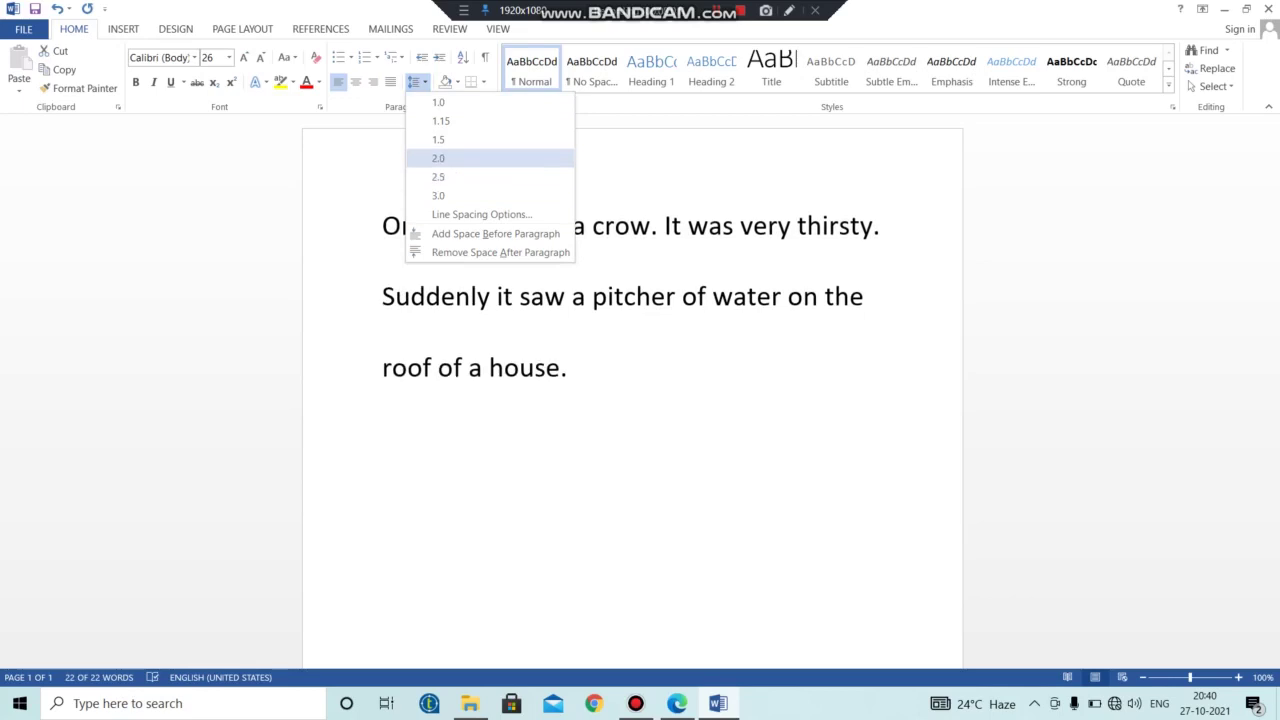
pyautogui.press('Return')
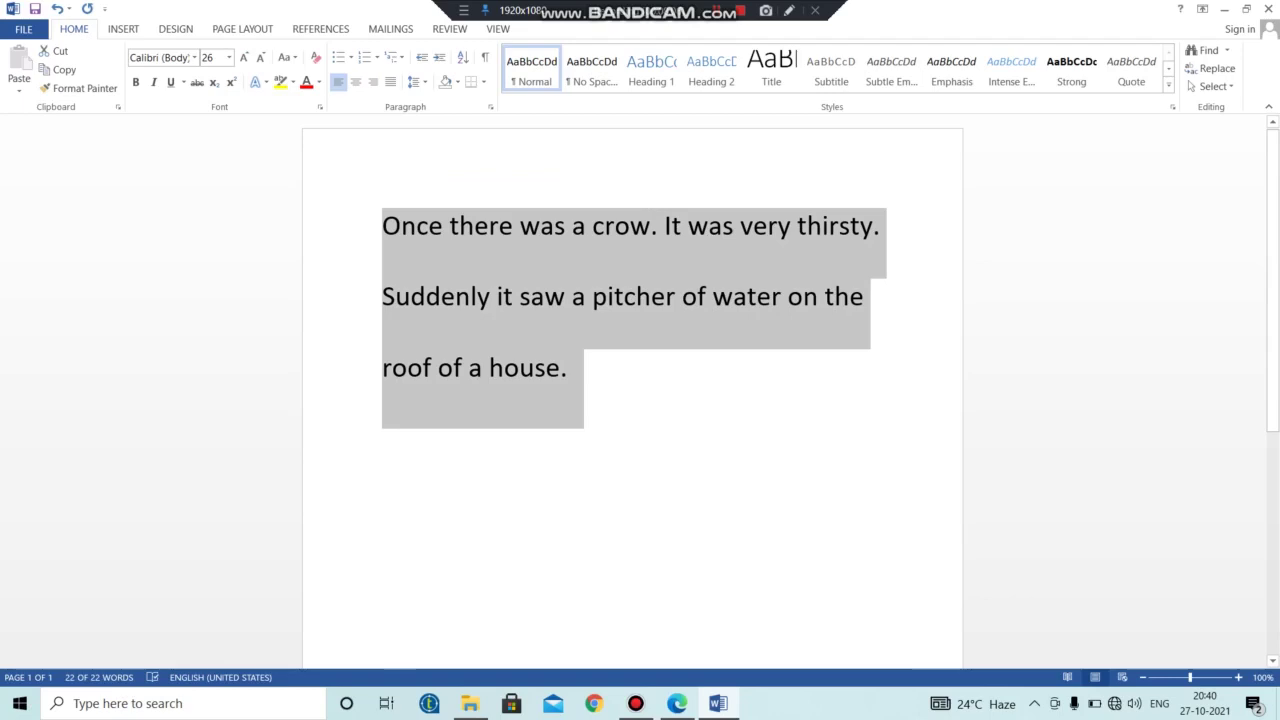
pyautogui.click(411, 296)
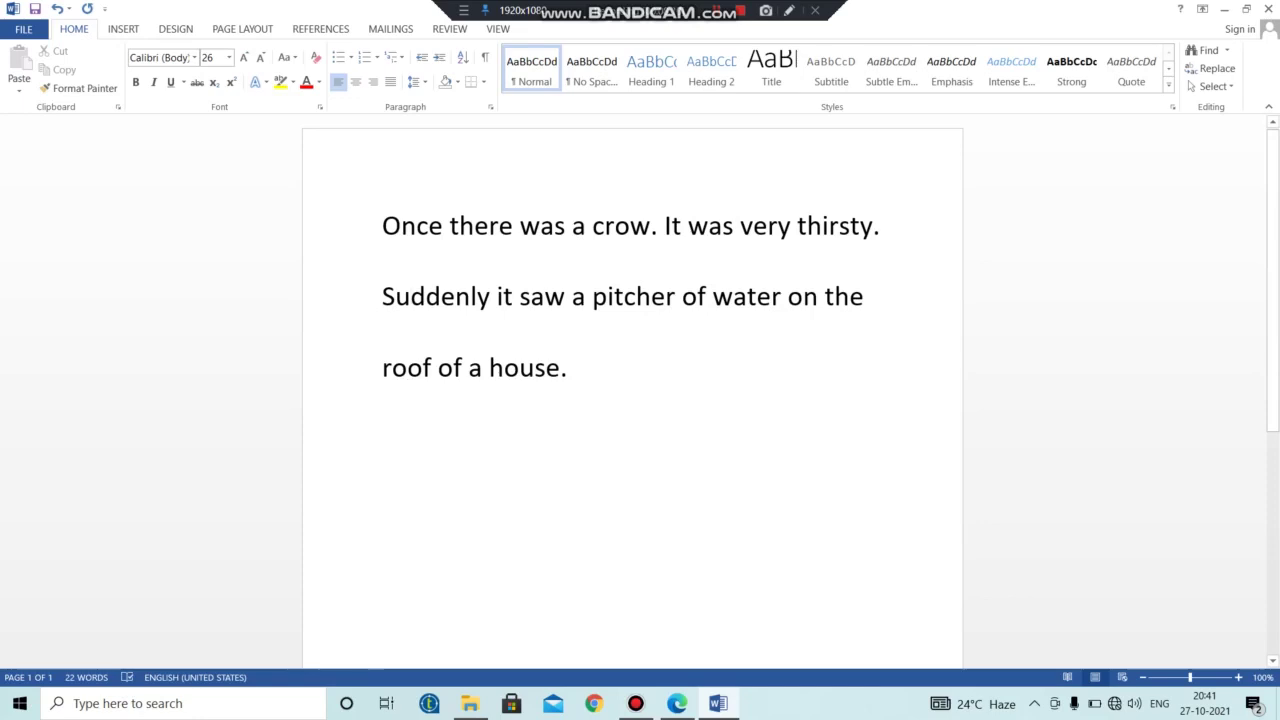
# Select the whole crow paragraph and remove the space after it.
pyautogui.moveTo(677, 703)
pyautogui.click(382, 226)
pyautogui.moveTo(382, 226); pyautogui.dragTo(583, 380)
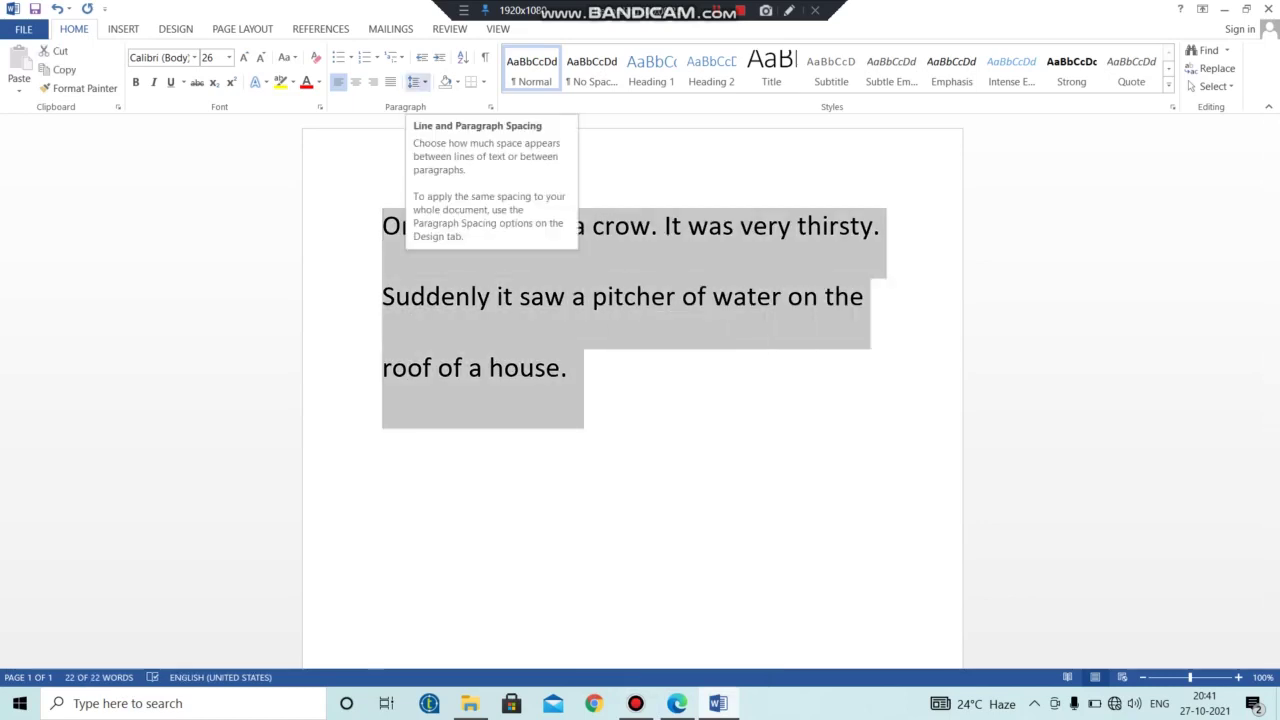
pyautogui.click(415, 82)
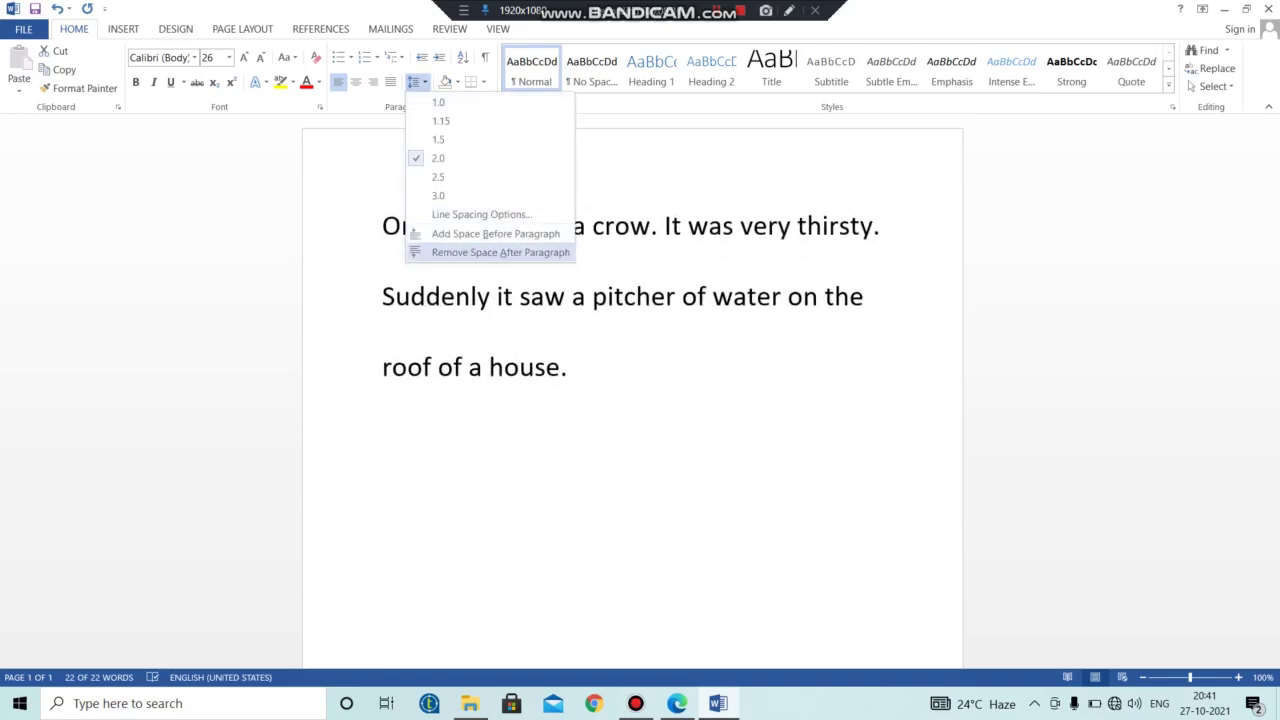
pyautogui.click(500, 252)
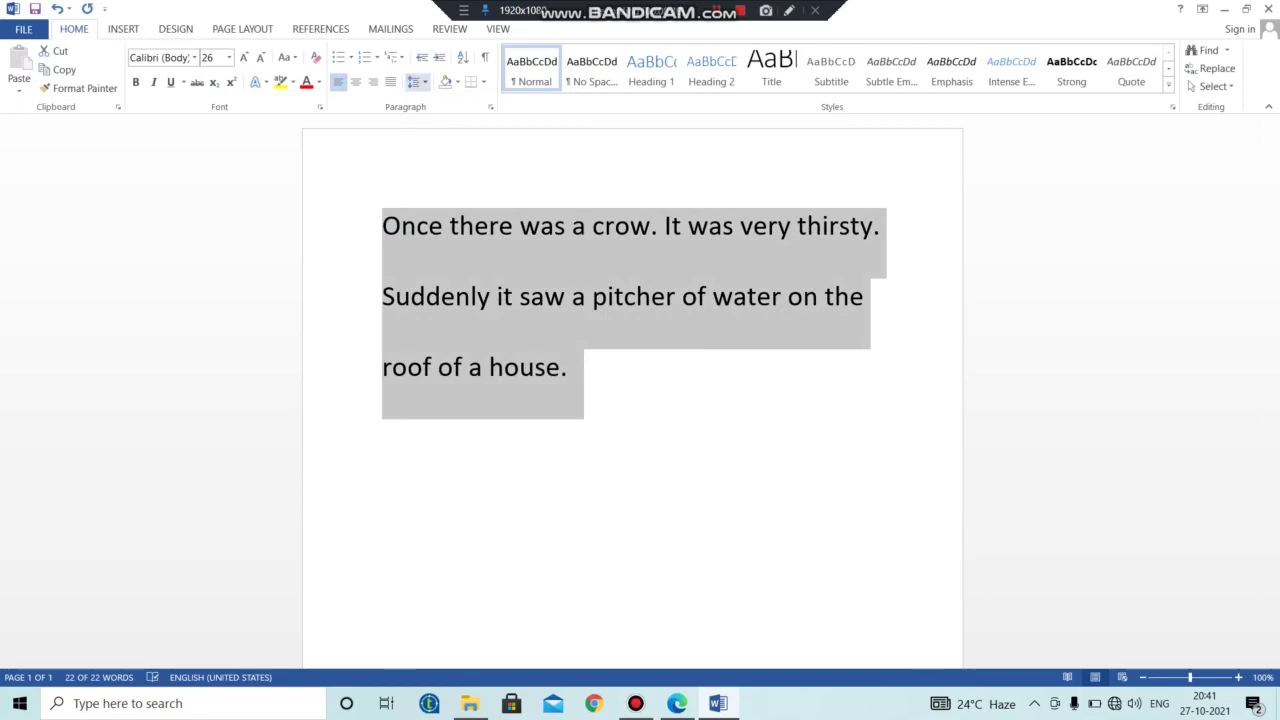
# Set the crow paragraph's line spacing to 1.0 and deselect the text.
pyautogui.click(415, 82)
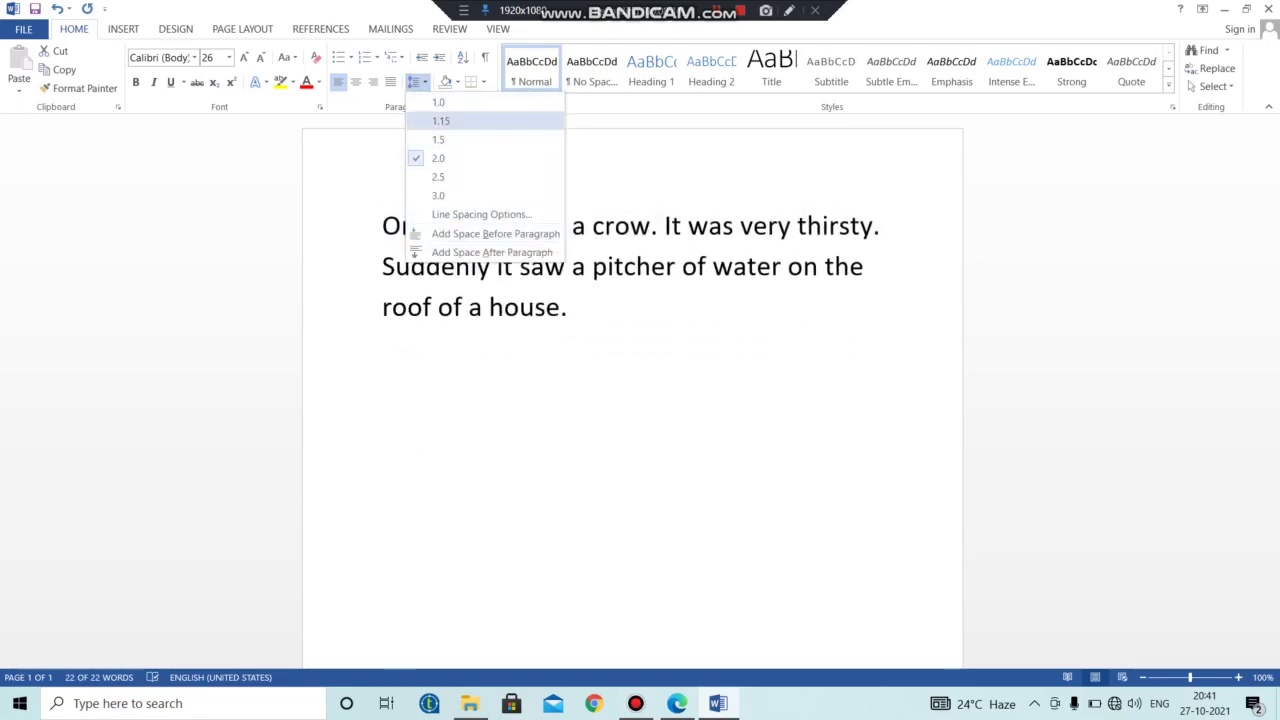
pyautogui.click(440, 102)
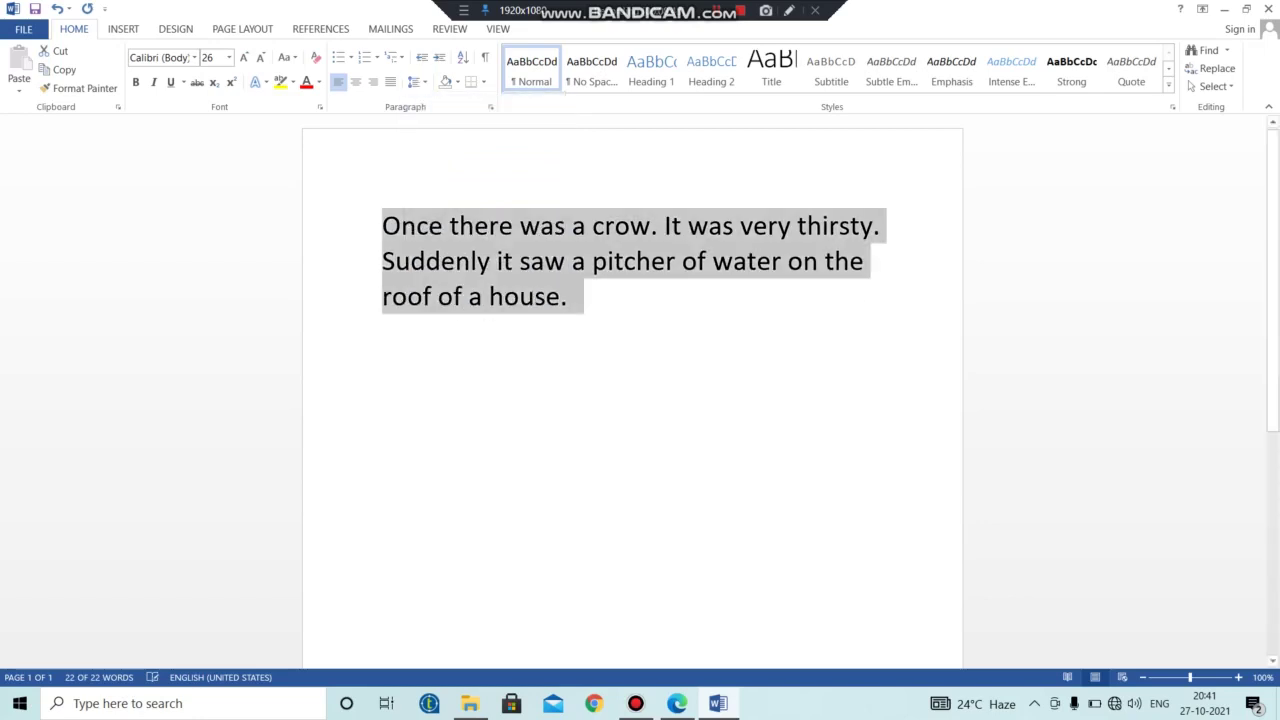
pyautogui.click(535, 296)
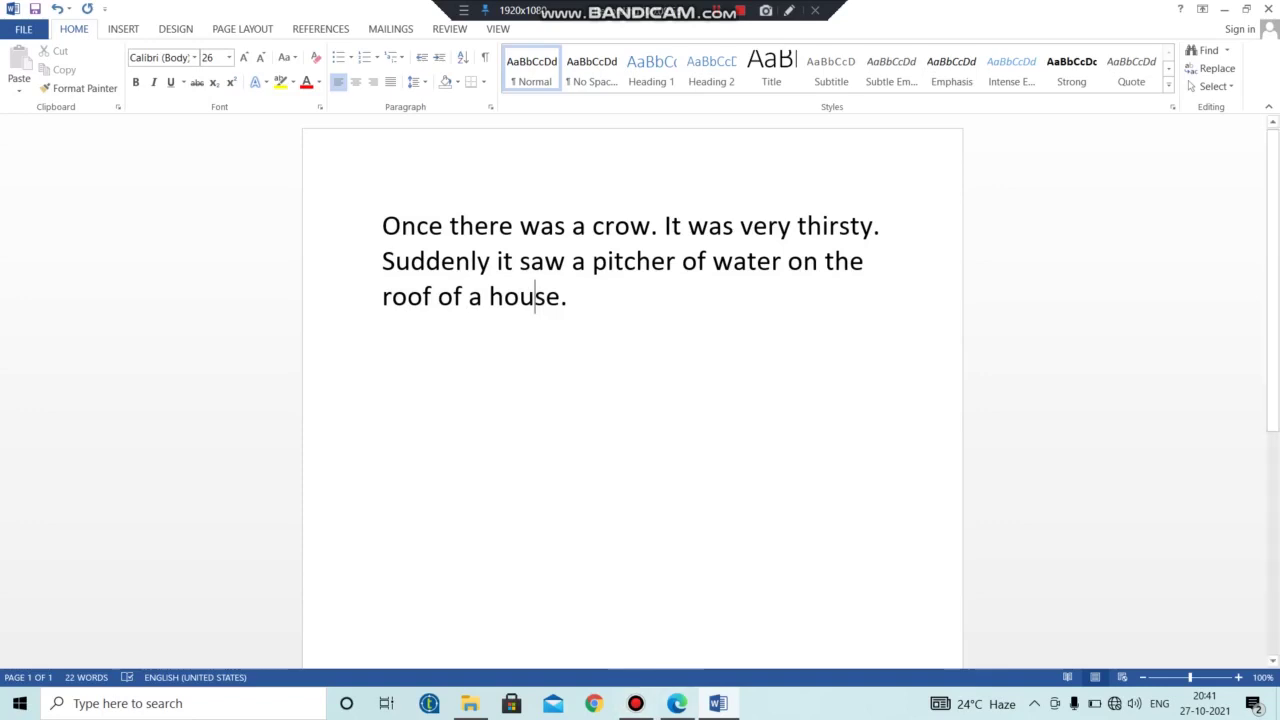
# Switch to the textbook PDF in Edge and review the Changing the Line Spacing steps and the worked example on page 59.
pyautogui.hotkey('alt', 'Tab')
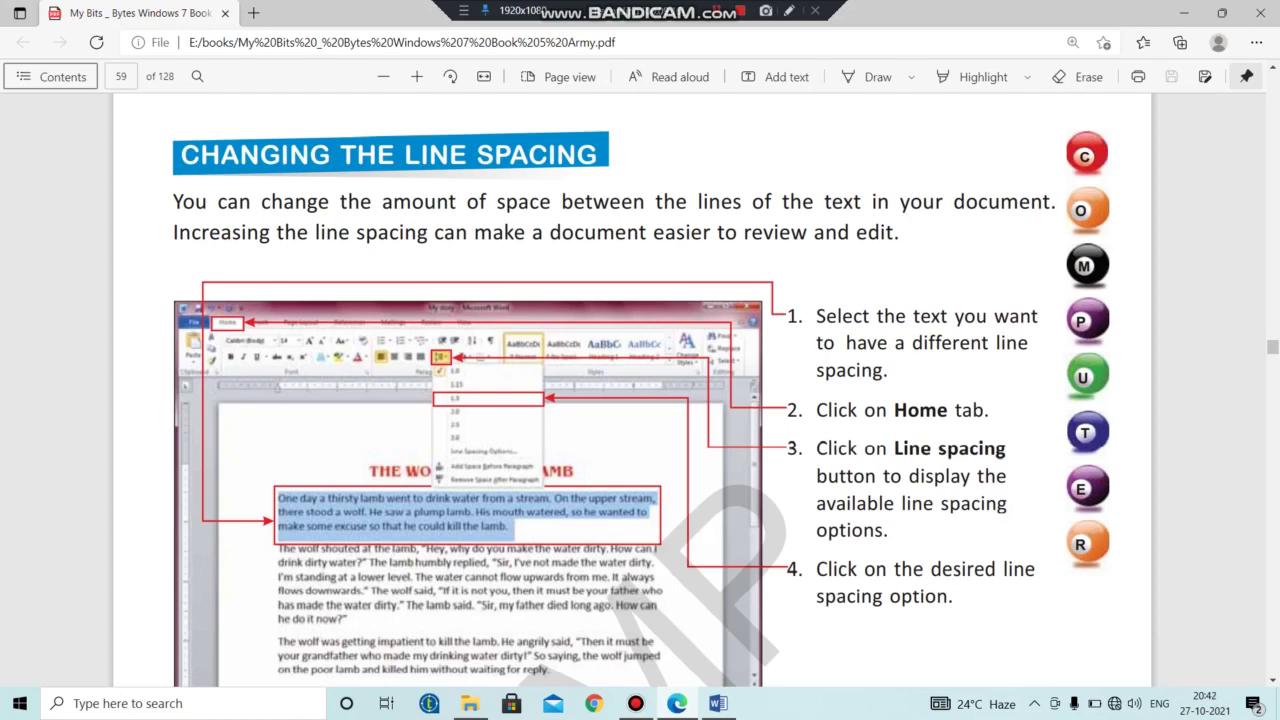
pyautogui.scroll(-2, 640, 400)
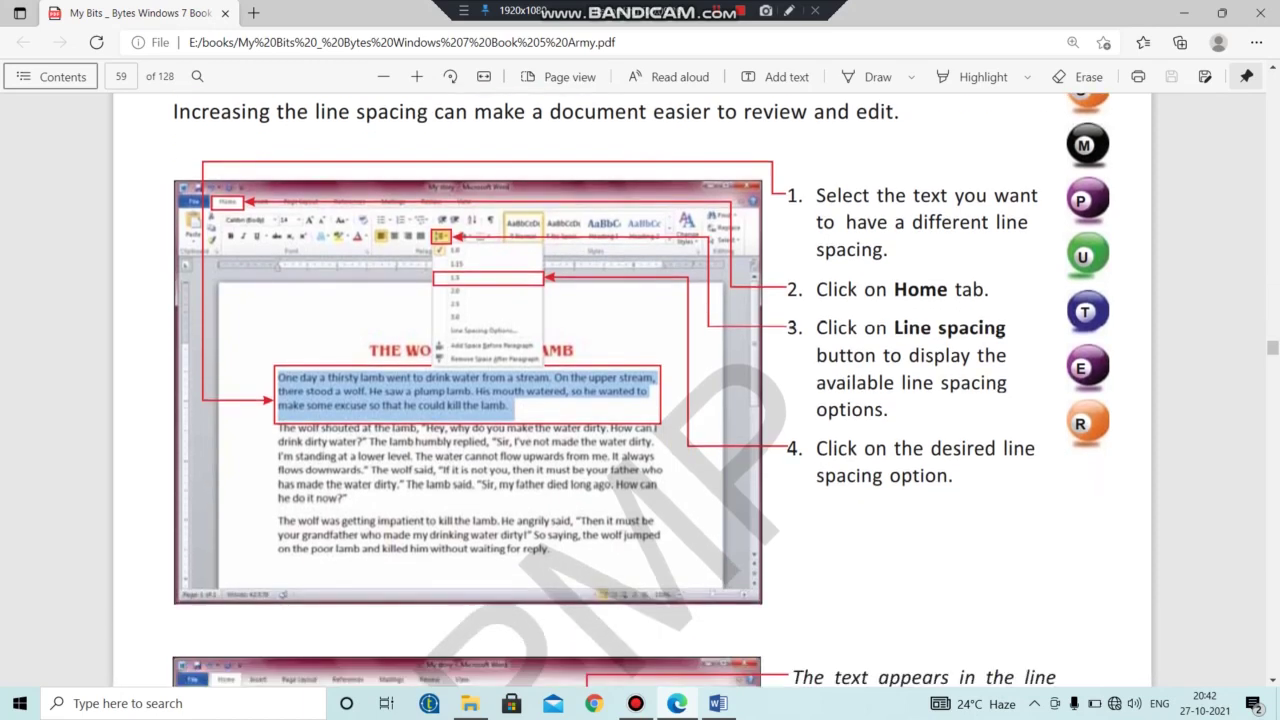
pyautogui.scroll(-5, 640, 390)
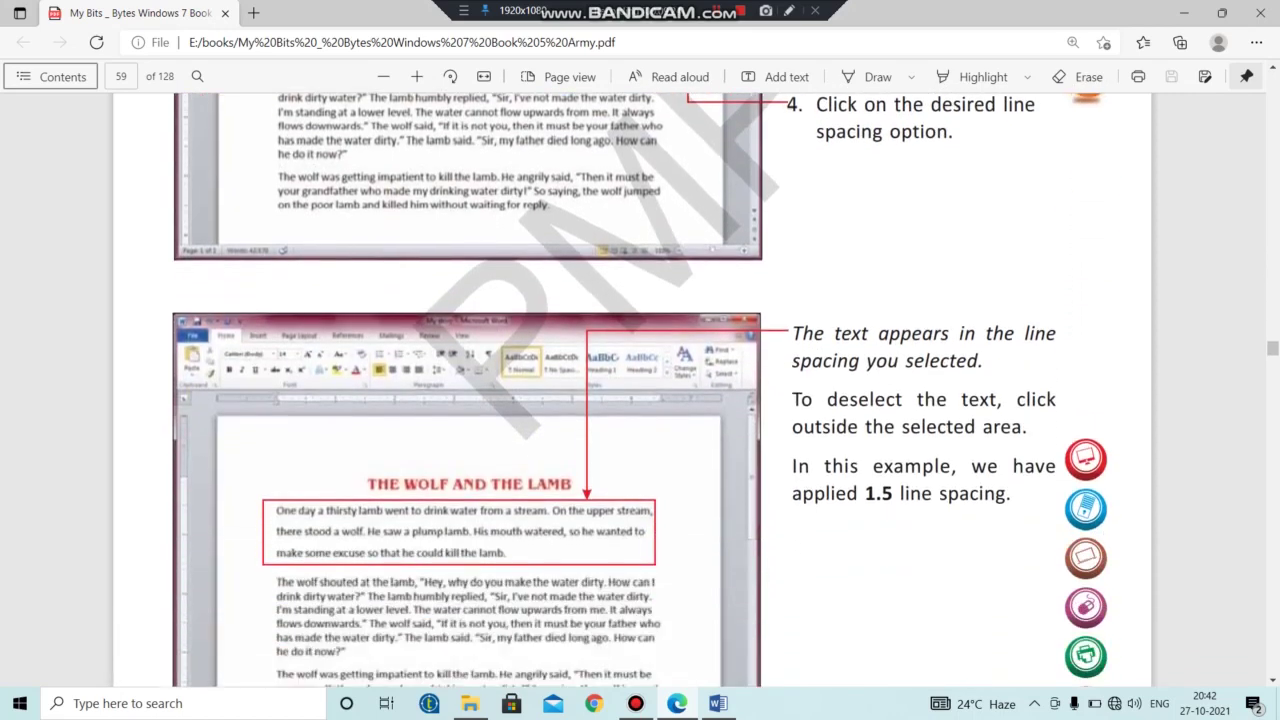
pyautogui.scroll(-1, 633, 388)
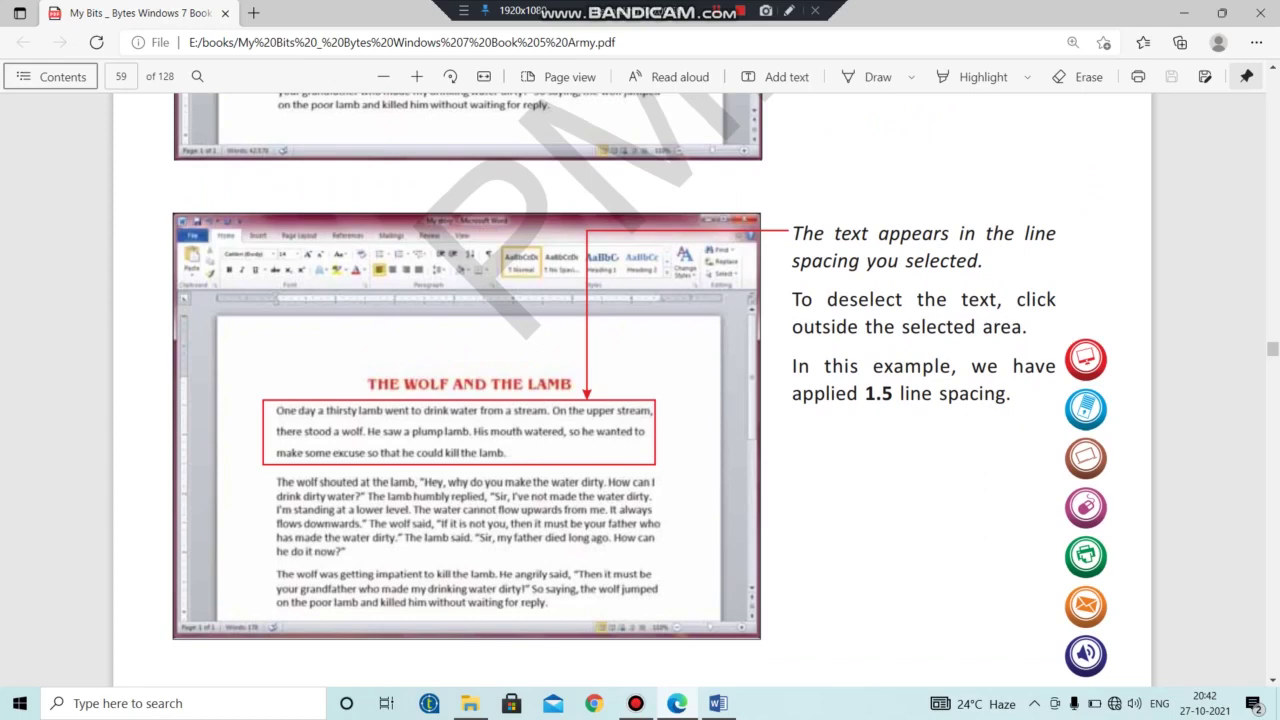
pyautogui.scroll(-4, 640, 390)
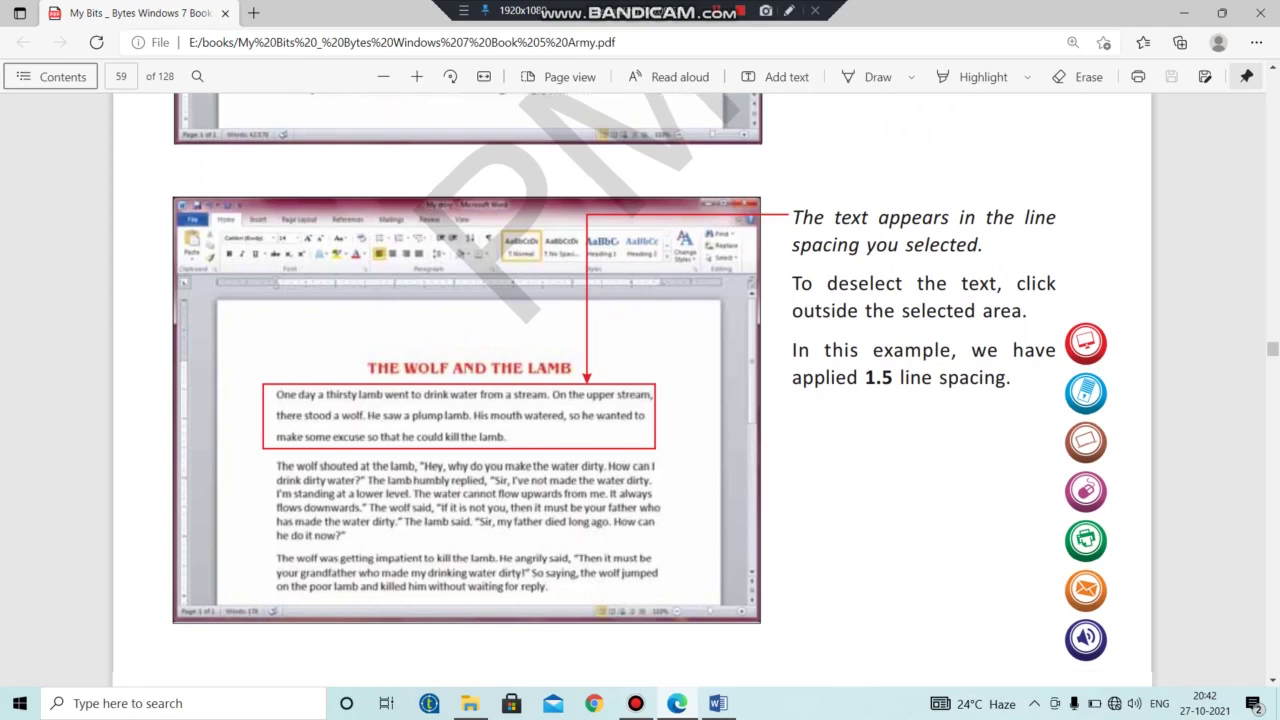
pyautogui.scroll(5, 640, 390)
pyautogui.scroll(7, 633, 409)
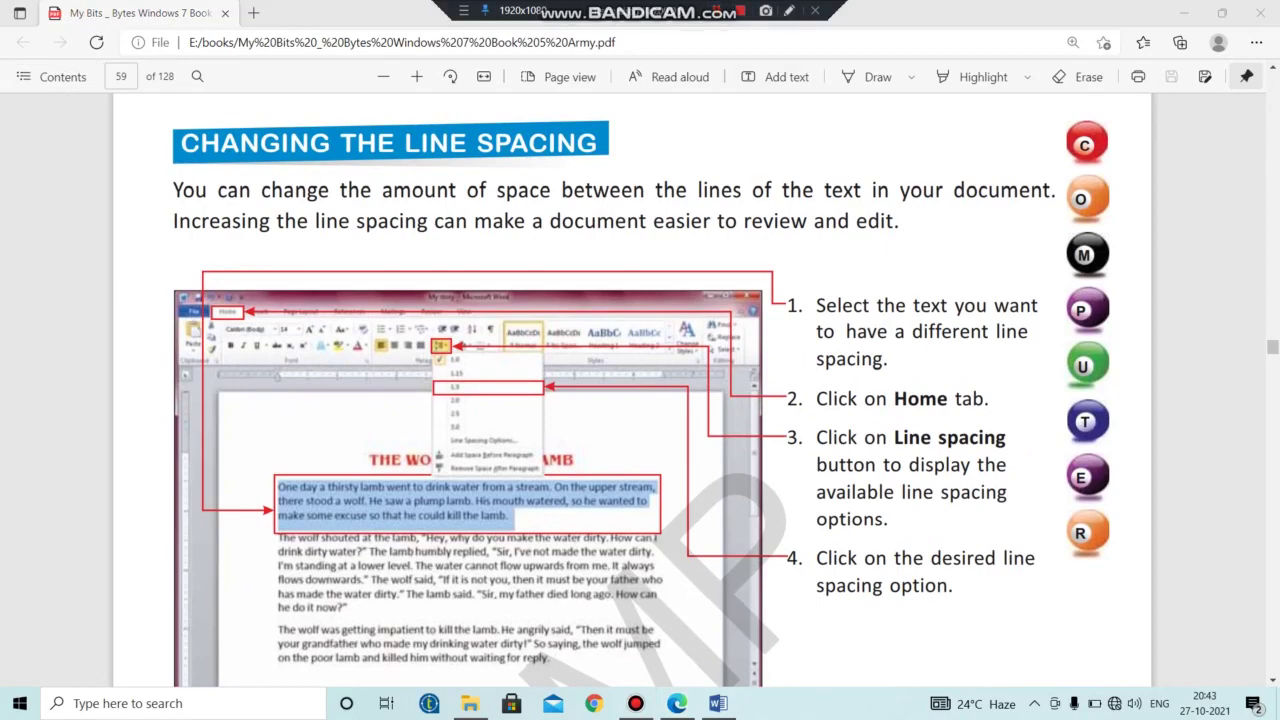
pyautogui.scroll(-2, 641, 390)
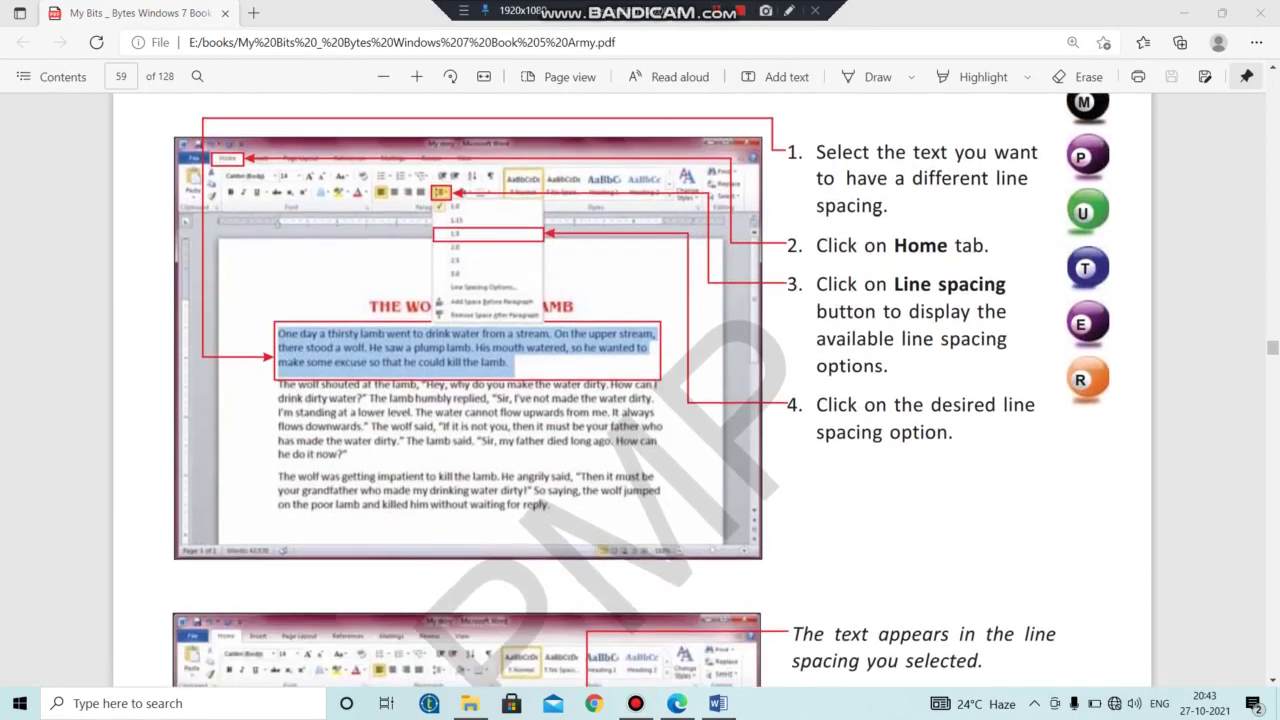
pyautogui.scroll(2, 633, 390)
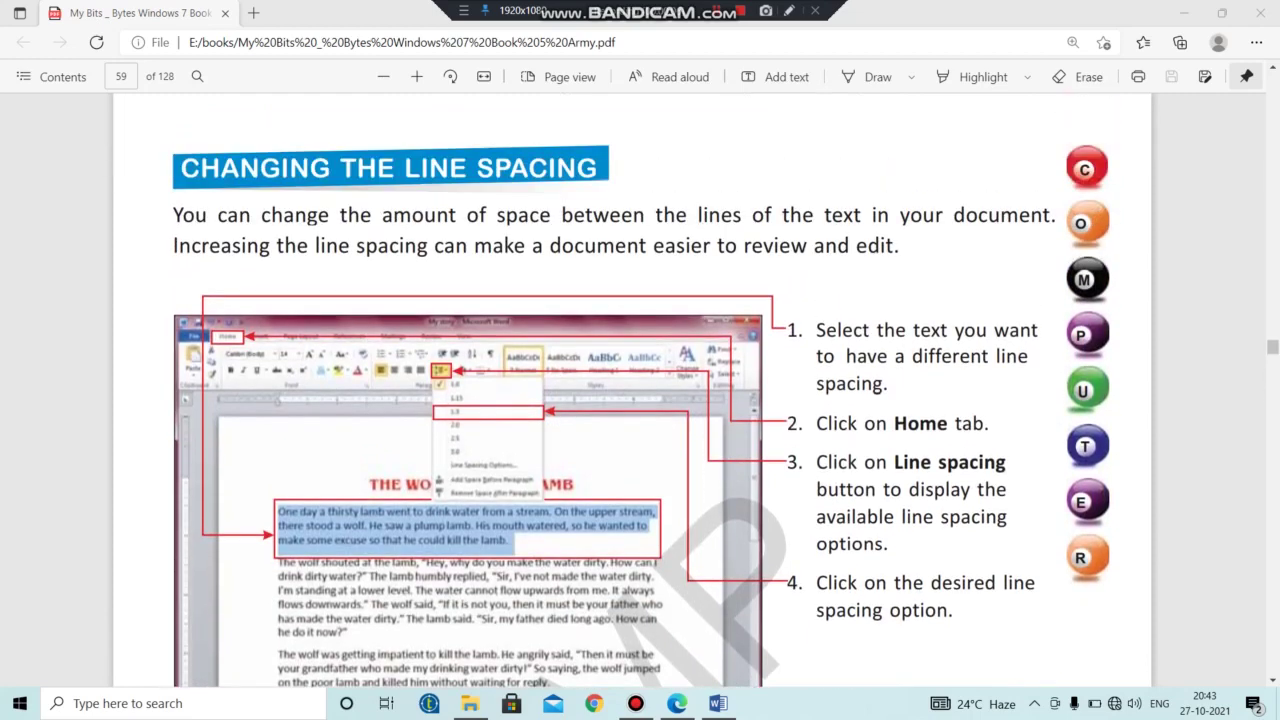